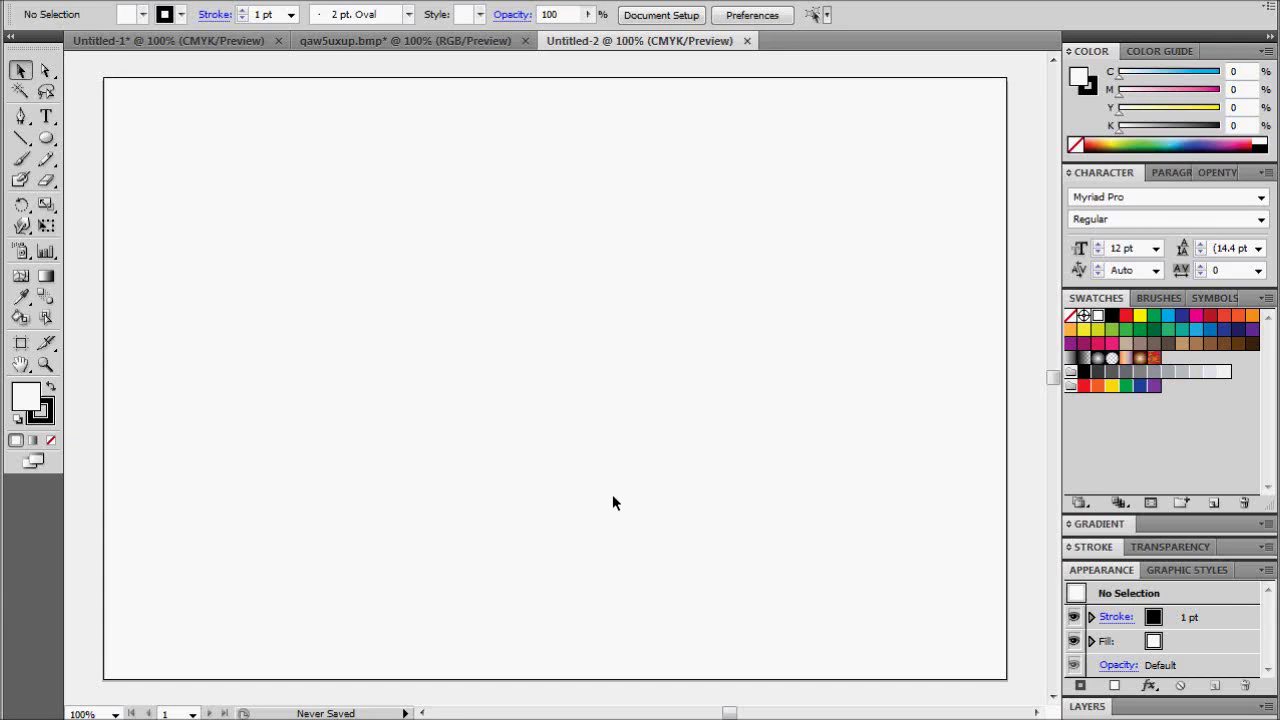
- Draw a 485 px circle near the page centre and a 563 px horizontal line across its upper part
click(46, 140)
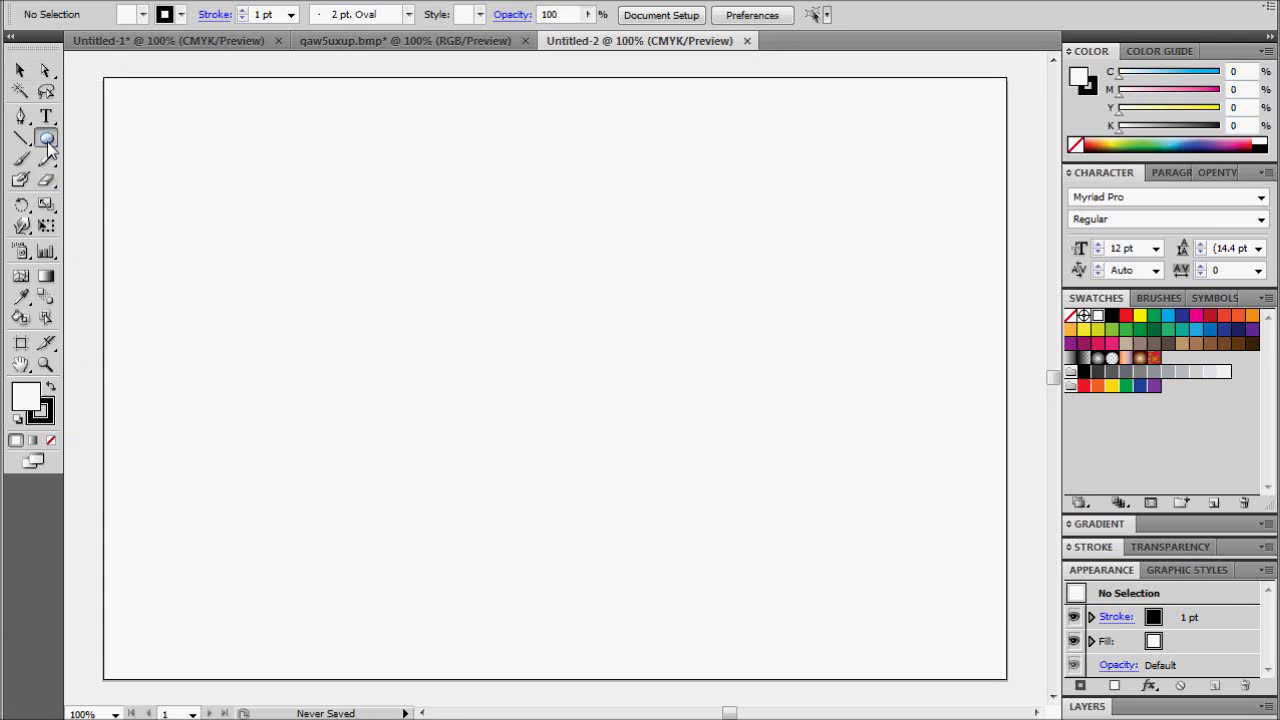
drag(334, 160, 822, 577)
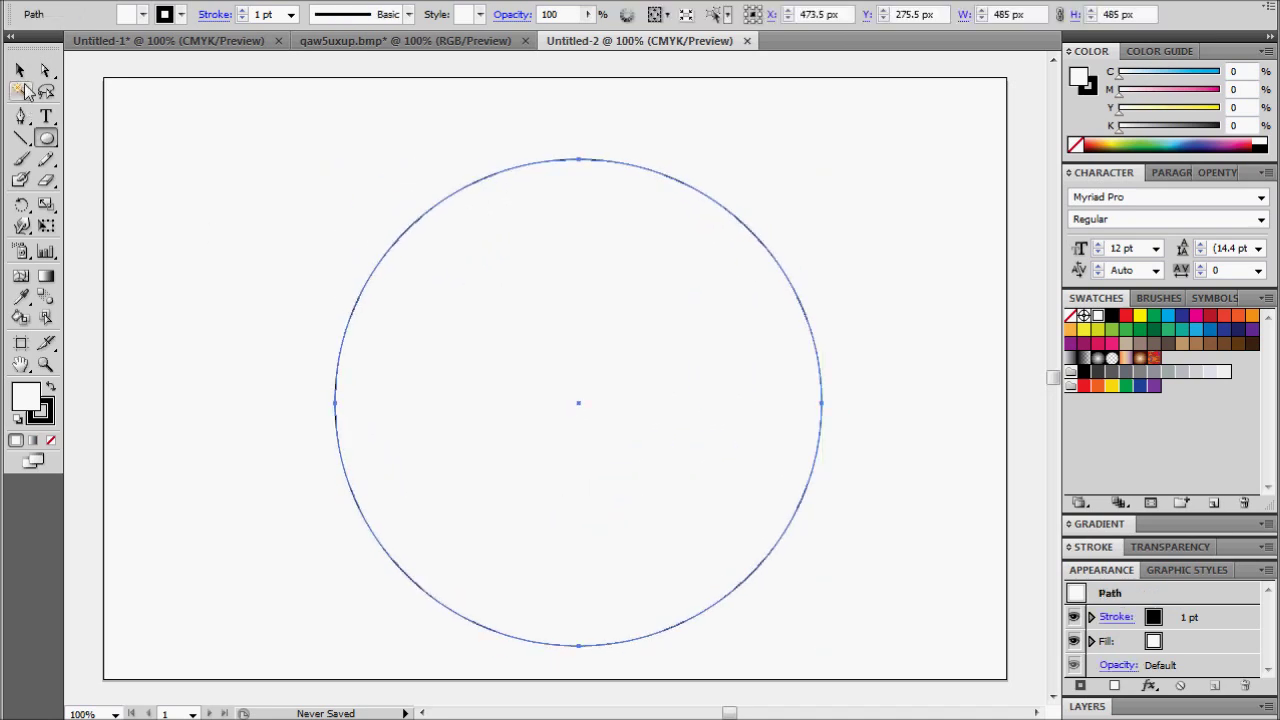
click(20, 70)
drag(522, 174, 504, 149)
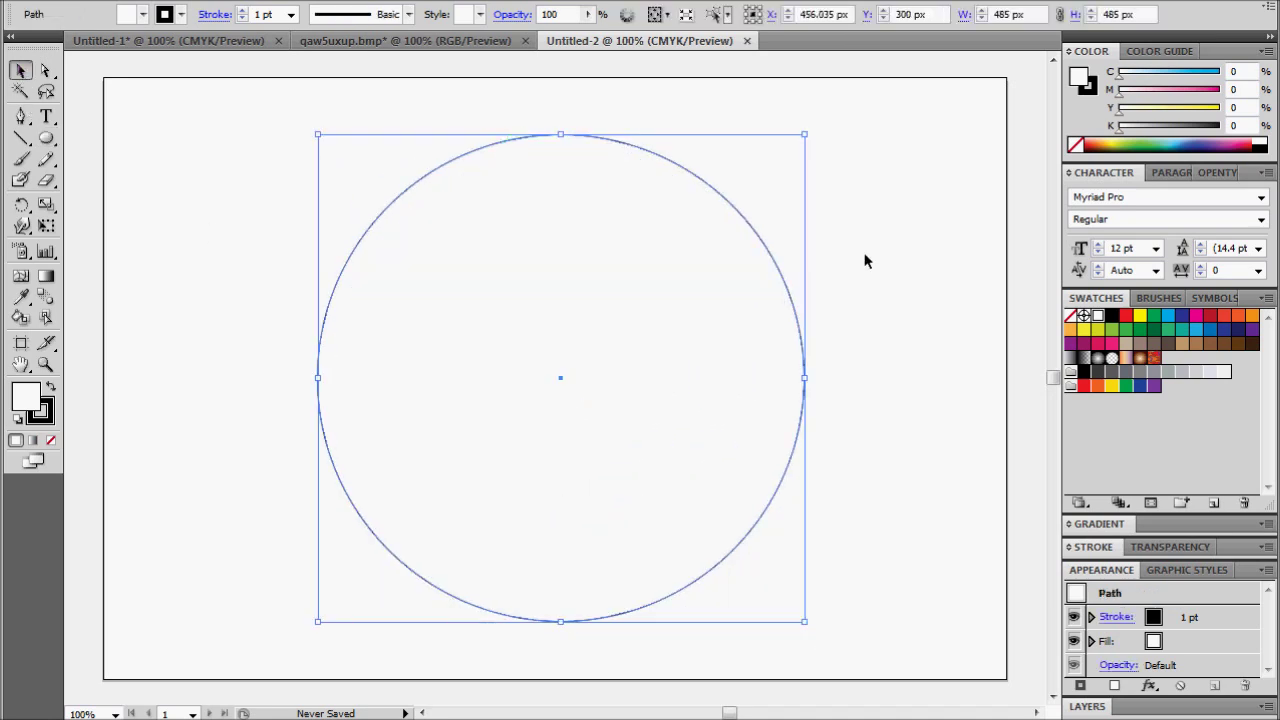
click(866, 262)
click(459, 395)
click(197, 248)
click(22, 138)
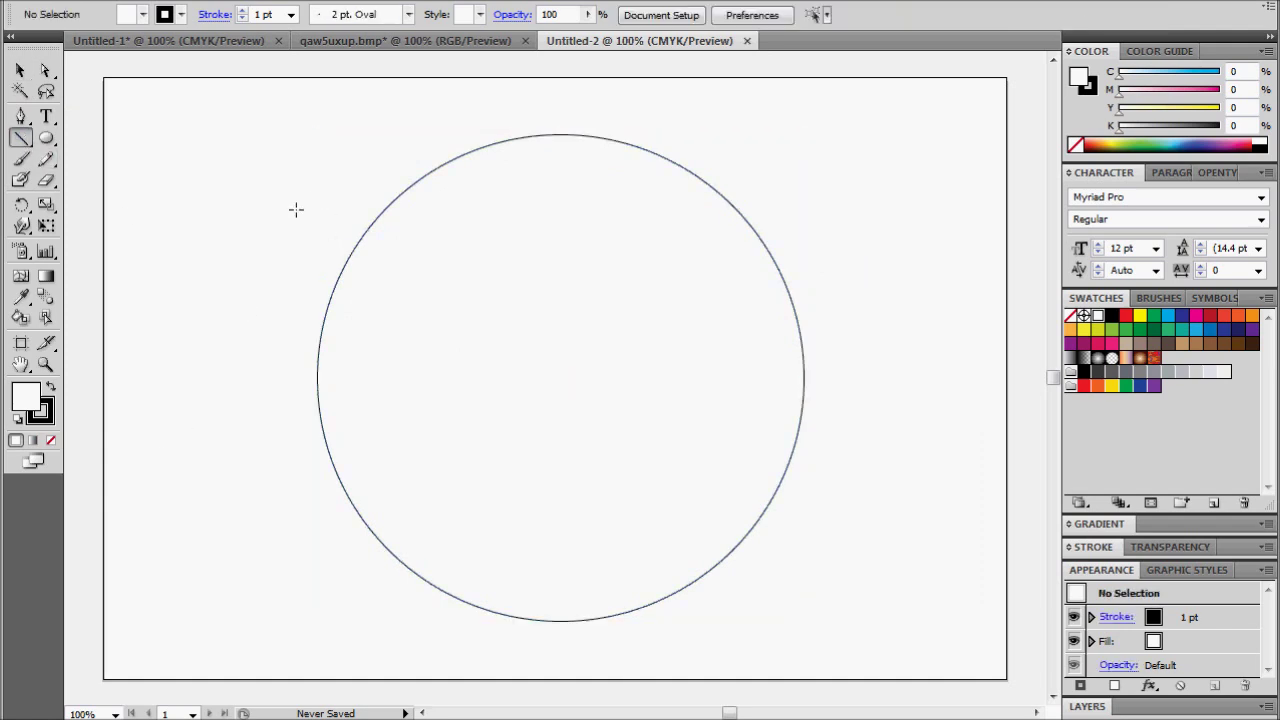
drag(288, 234, 851, 278)
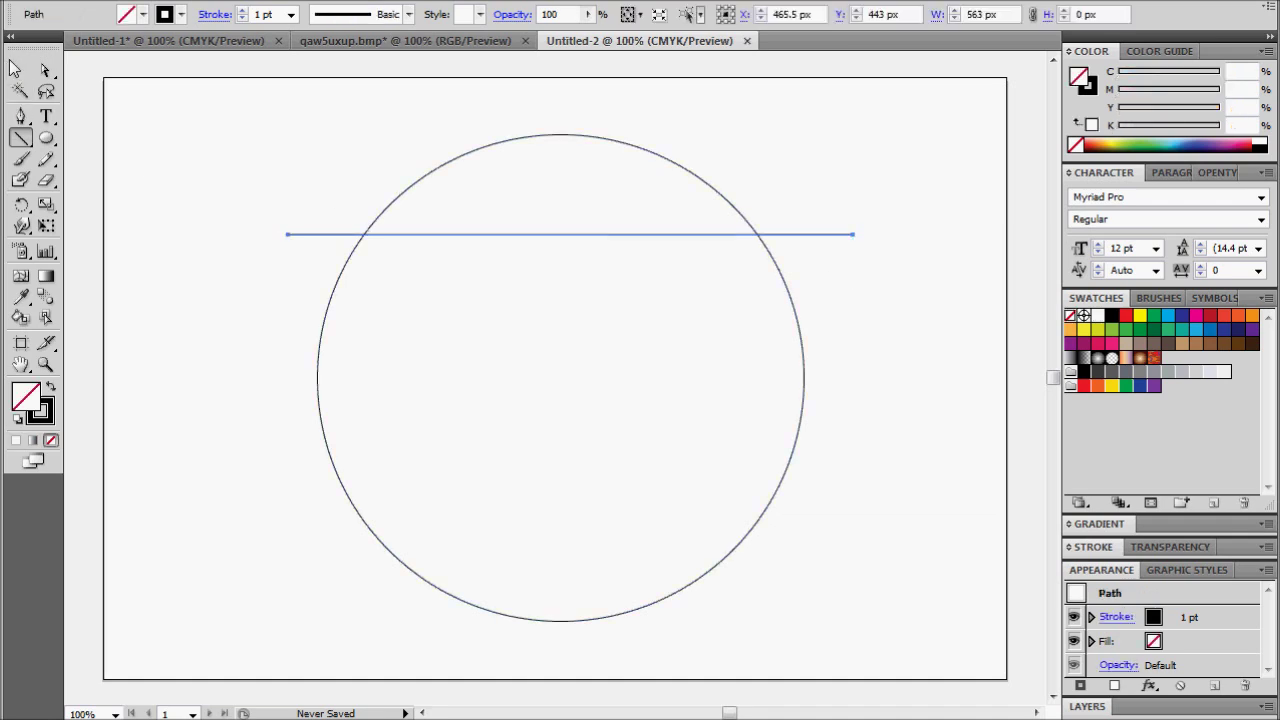
- Cut the circle along the horizontal line with Object > Path > Divide Objects Below
click(20, 70)
drag(277, 134, 651, 402)
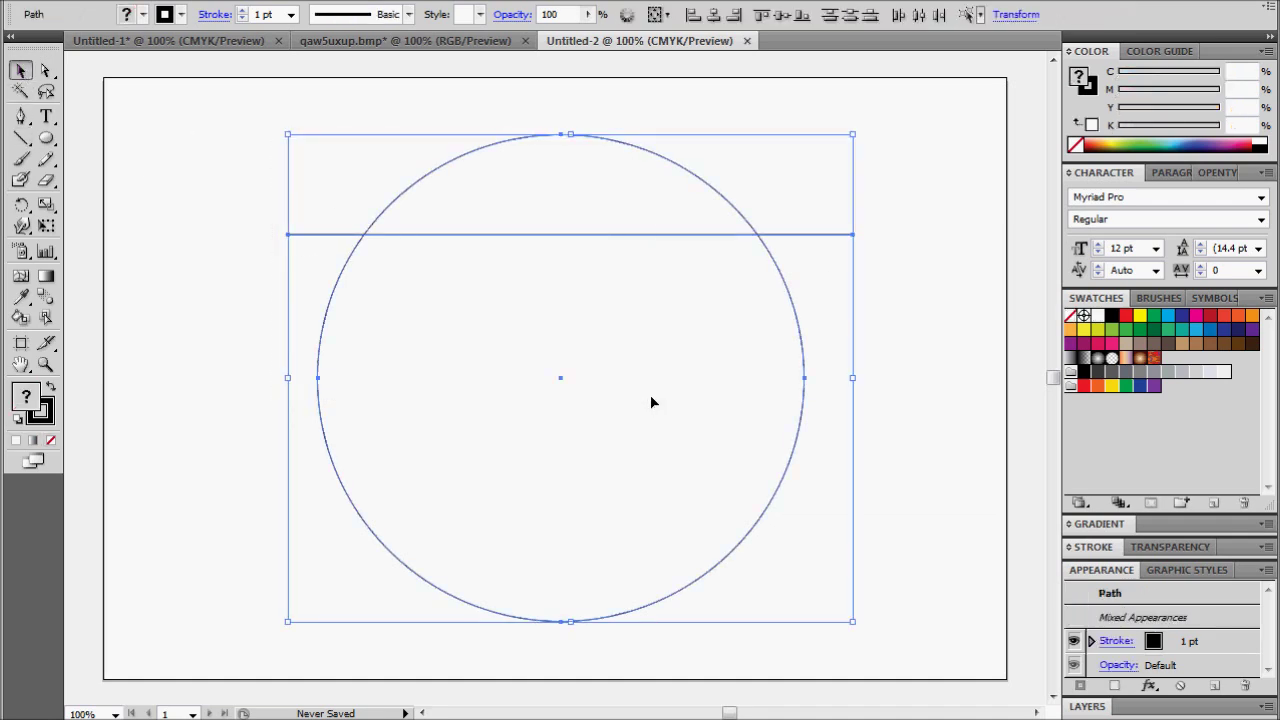
click(170, 225)
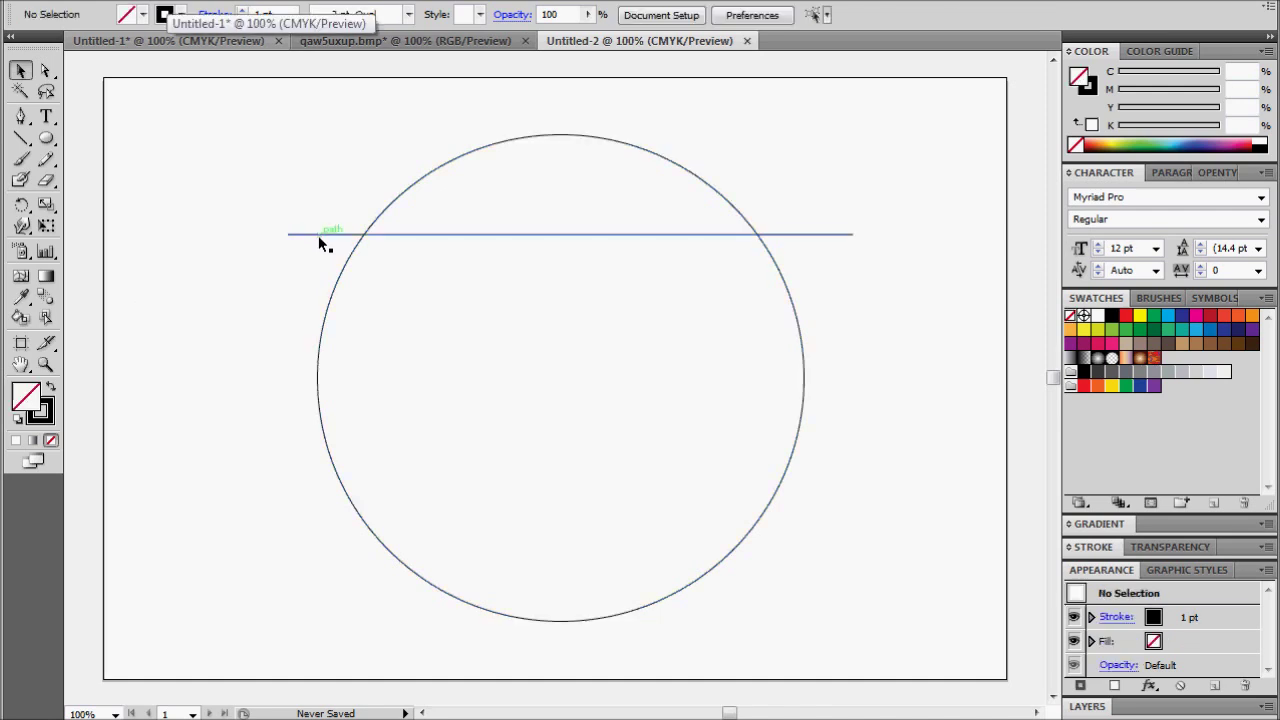
click(318, 235)
click(120, 2)
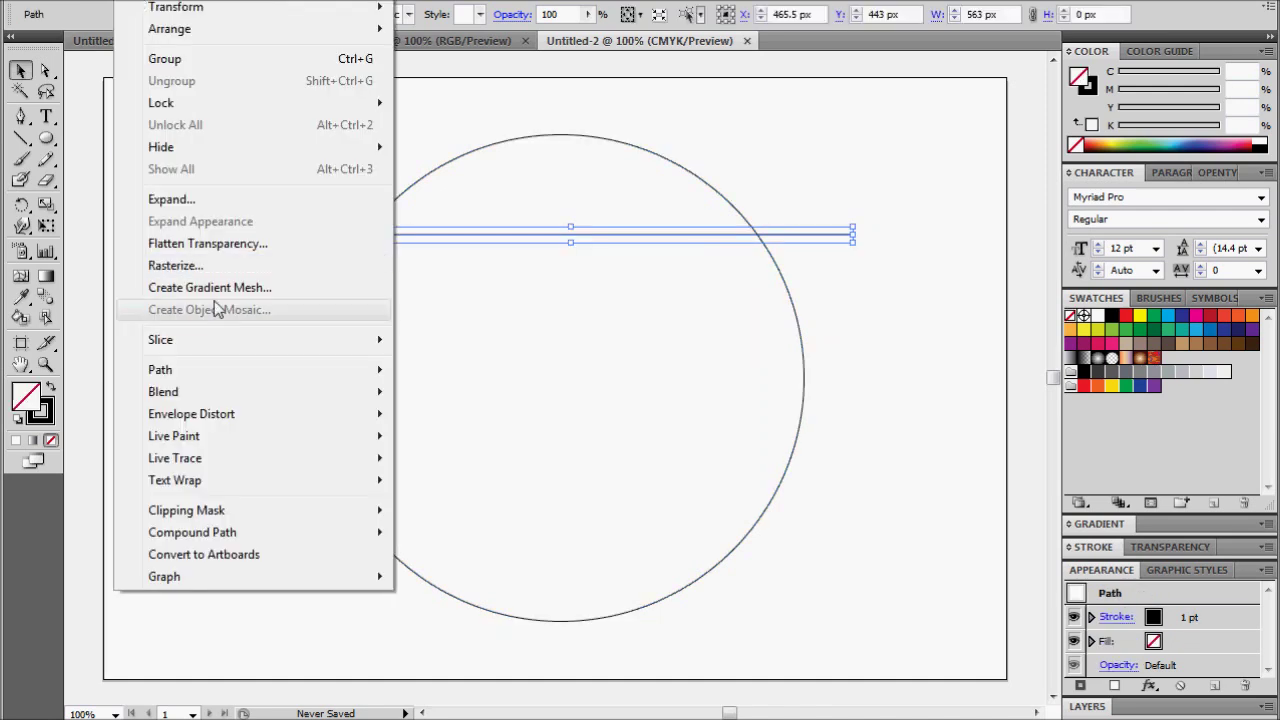
mouse_move(223, 376)
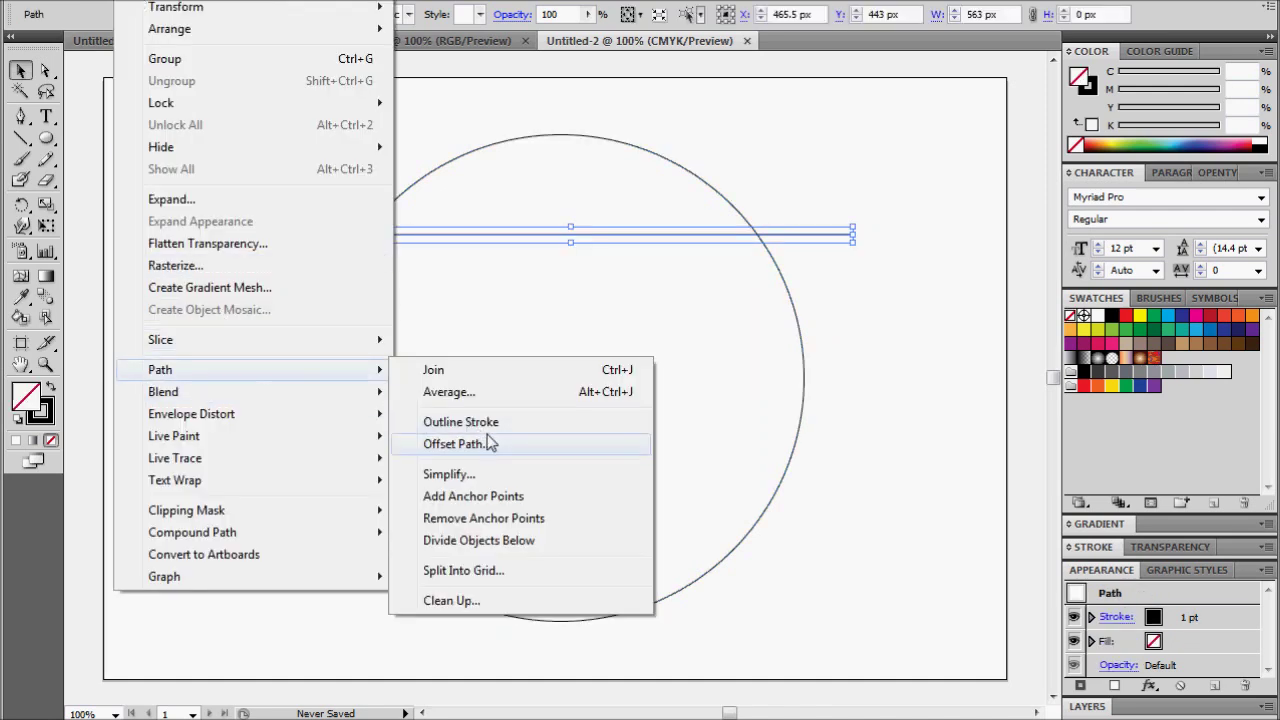
click(501, 545)
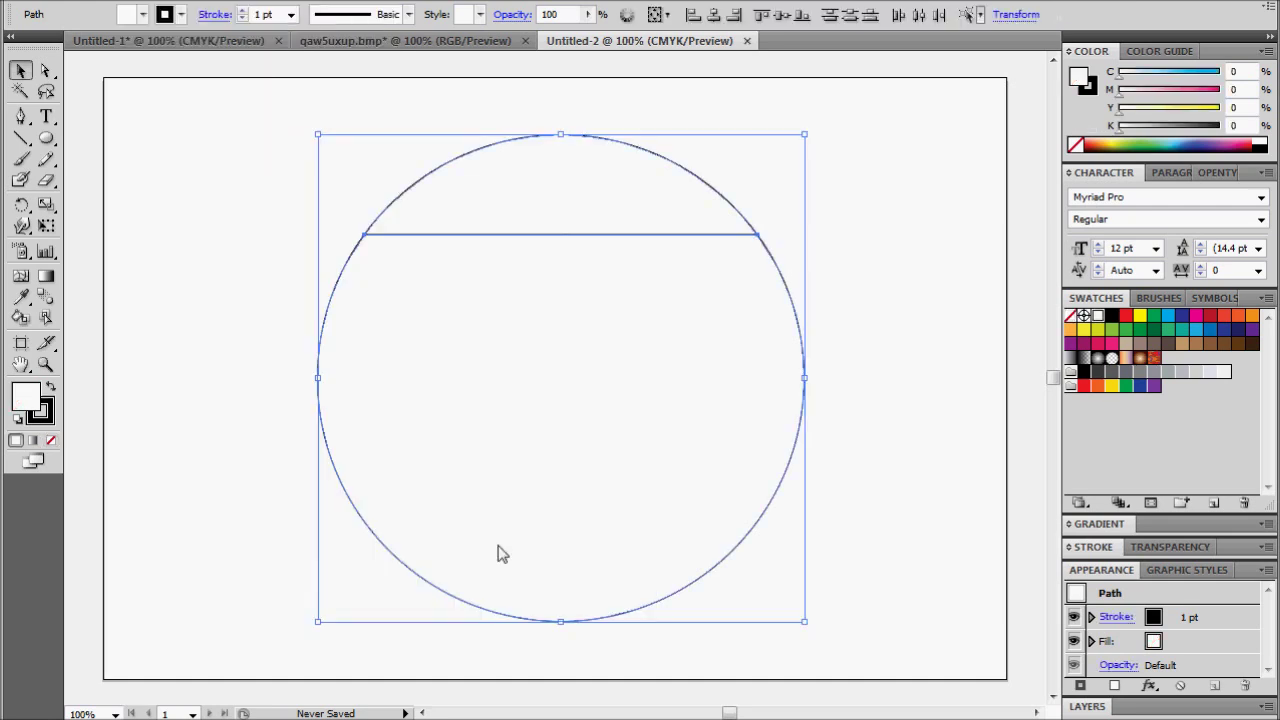
- Delete the separated top cap and move the 485 × 385.5 px bowl shape up
click(386, 199)
drag(589, 145, 560, 128)
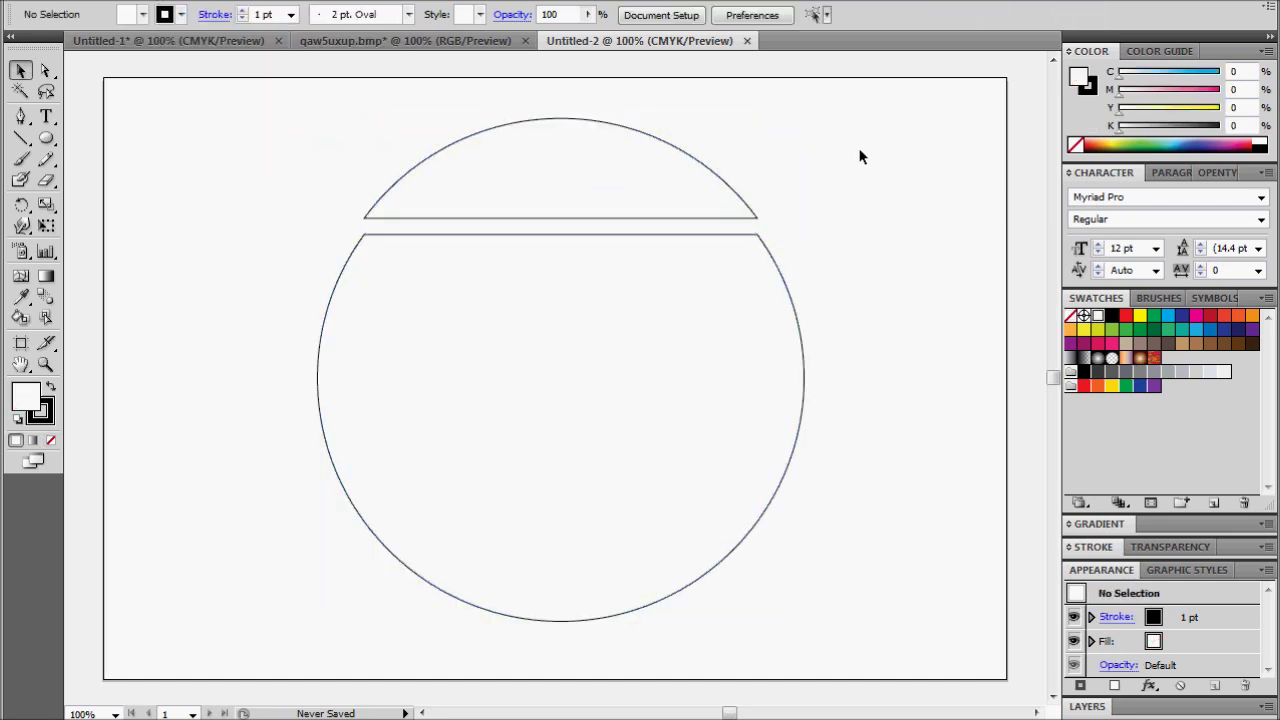
click(557, 146)
key(Delete)
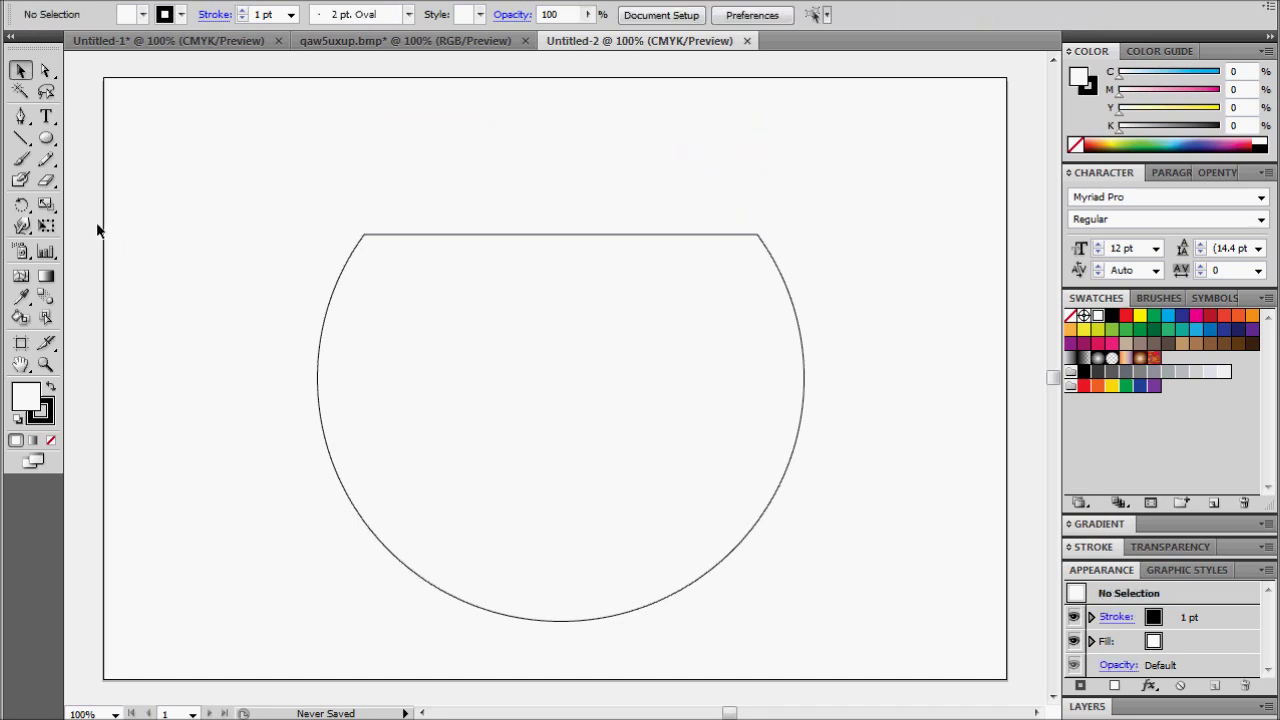
drag(491, 240, 491, 215)
click(937, 251)
- Draw a larger 517.5 px circle, send it to the back and move it around the bowl
click(47, 140)
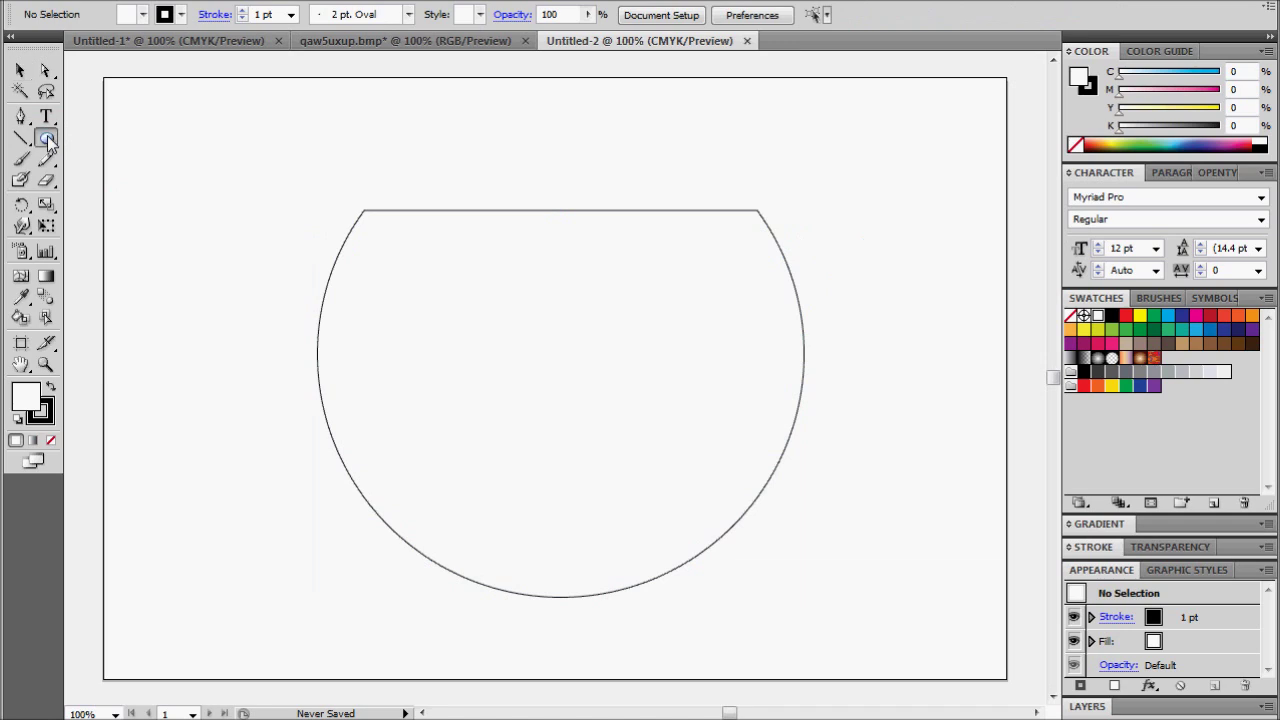
mouse_move(285, 112)
mouse_down()
mouse_move(763, 523)
mouse_move(871, 549)
mouse_move(804, 508)
mouse_up()
right_click(114, 590)
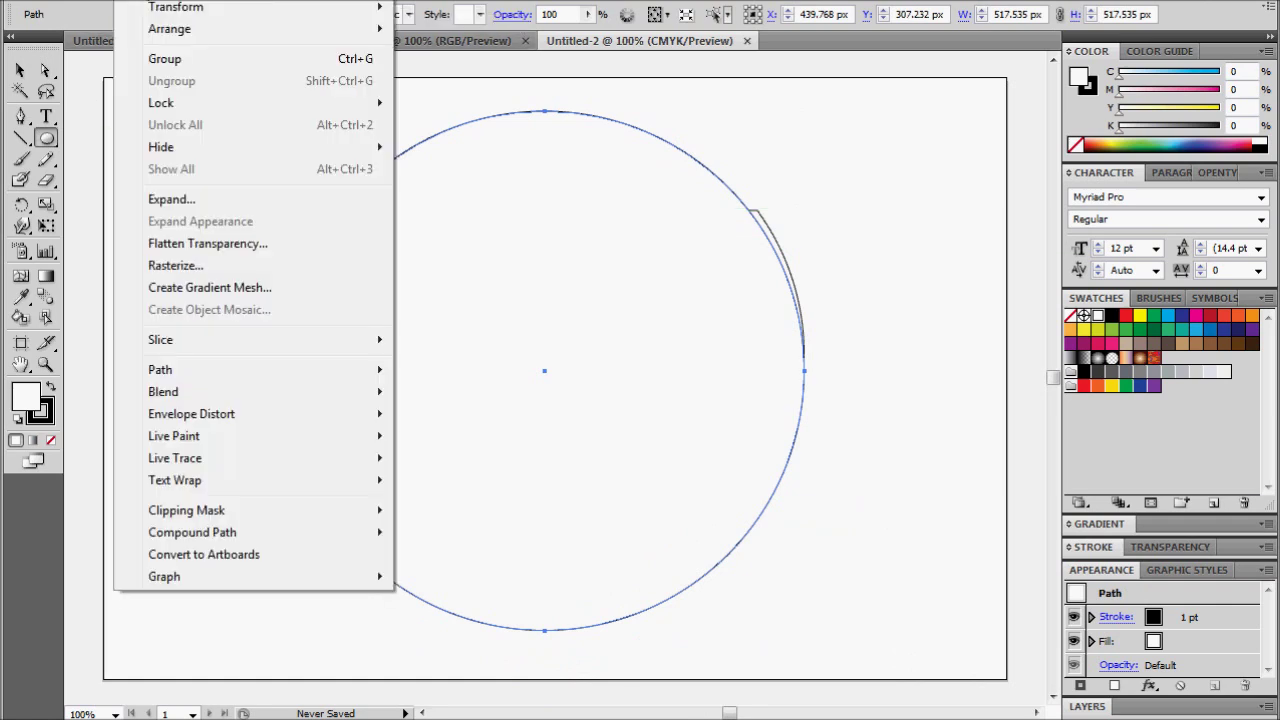
mouse_move(165, 30)
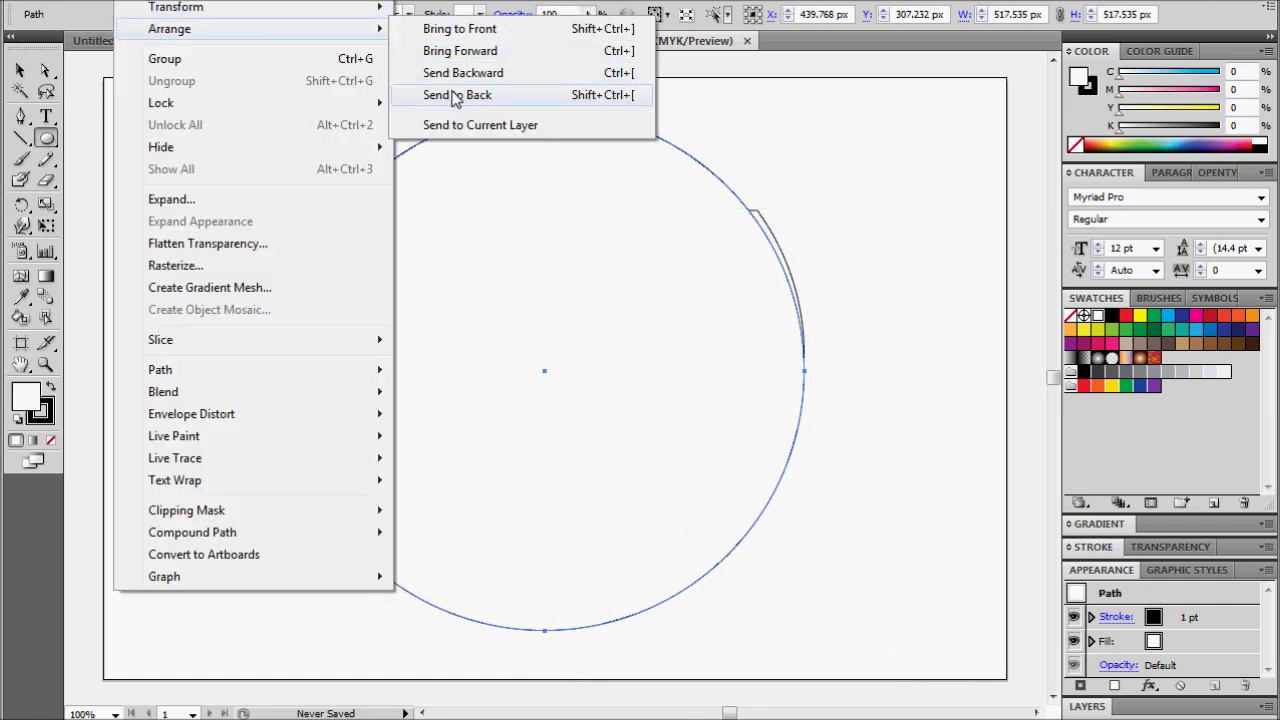
click(452, 94)
click(21, 70)
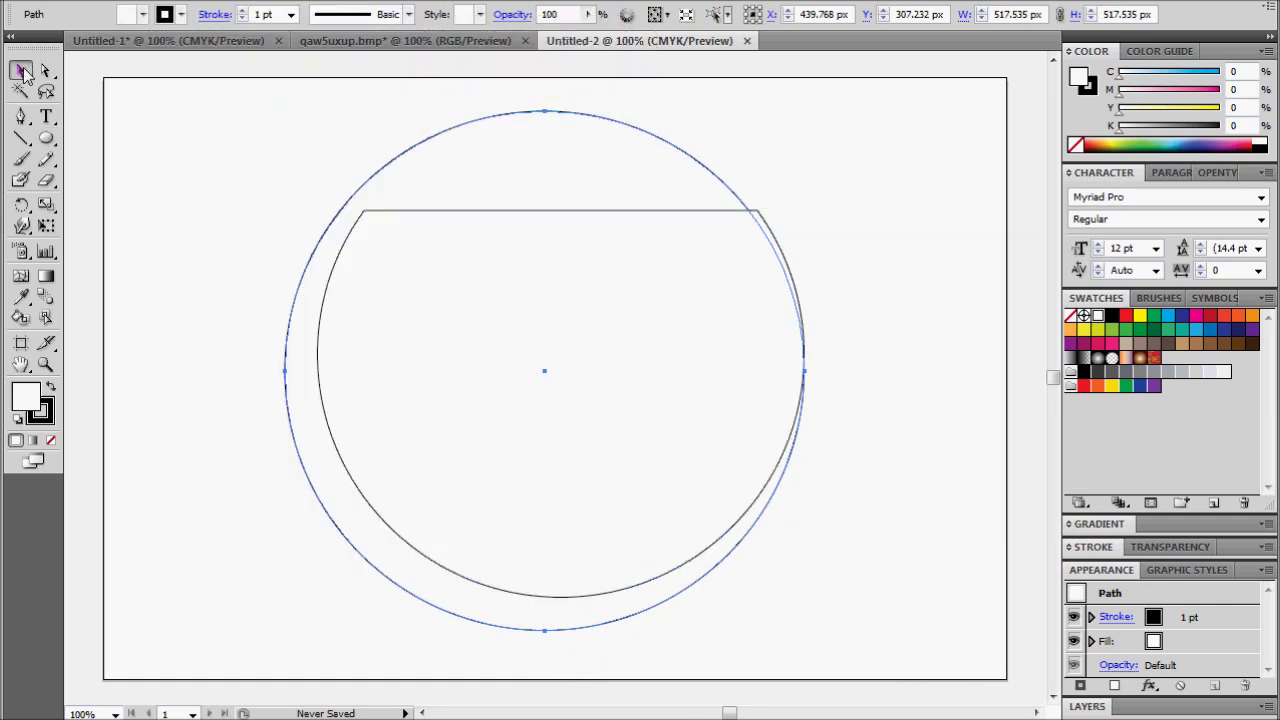
drag(681, 150, 713, 145)
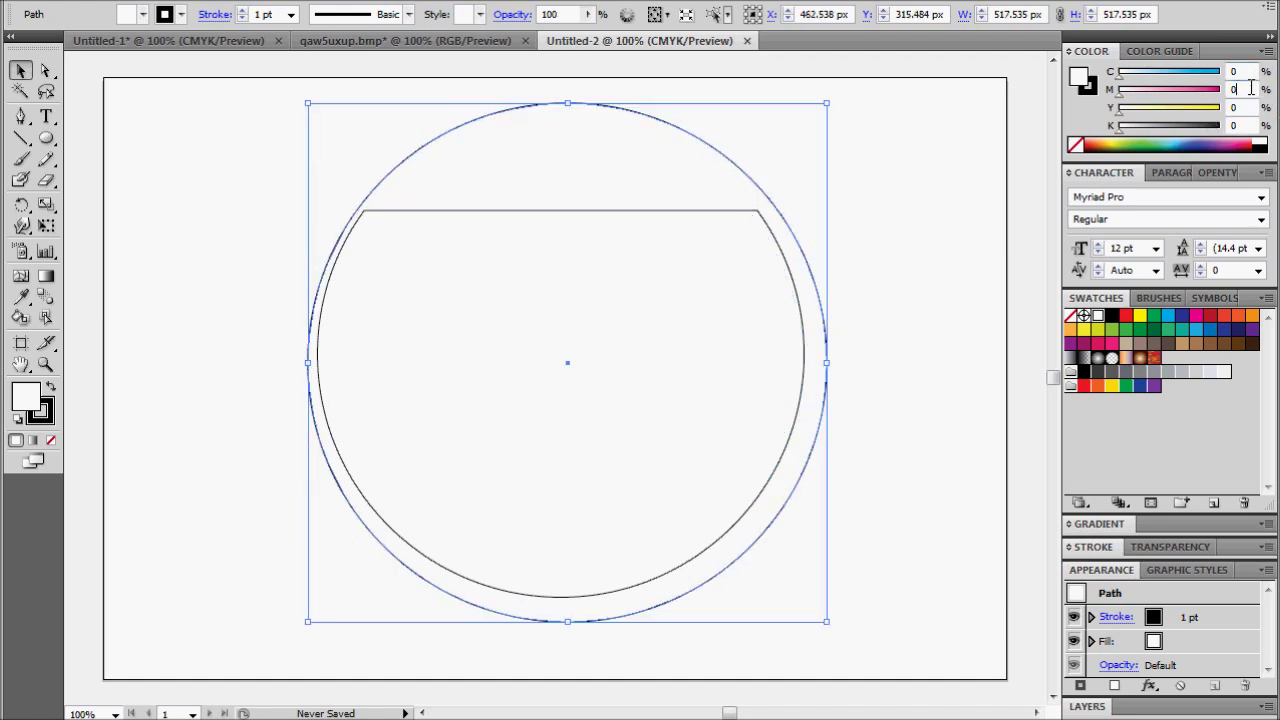
- Fill the large circle orange (C0 M80 Y90 K0), centre it, and move both shapes down
text(80)
key(Tab)
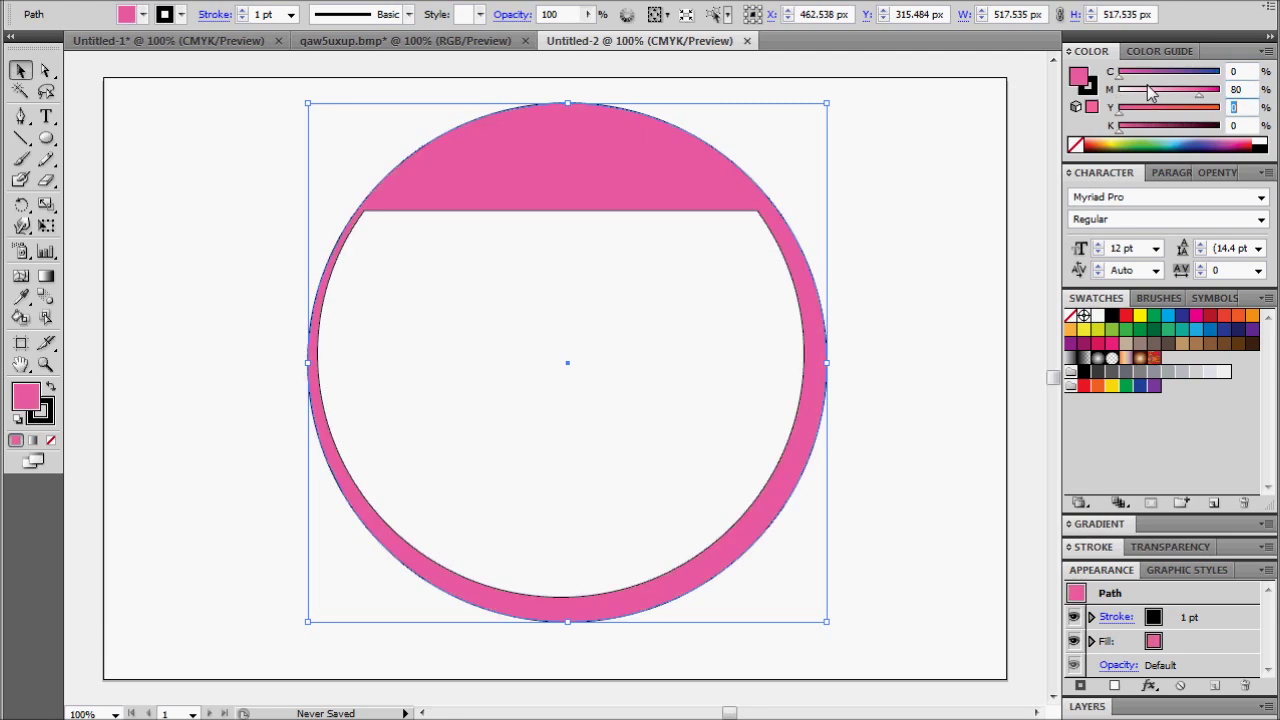
key(Return)
click(865, 317)
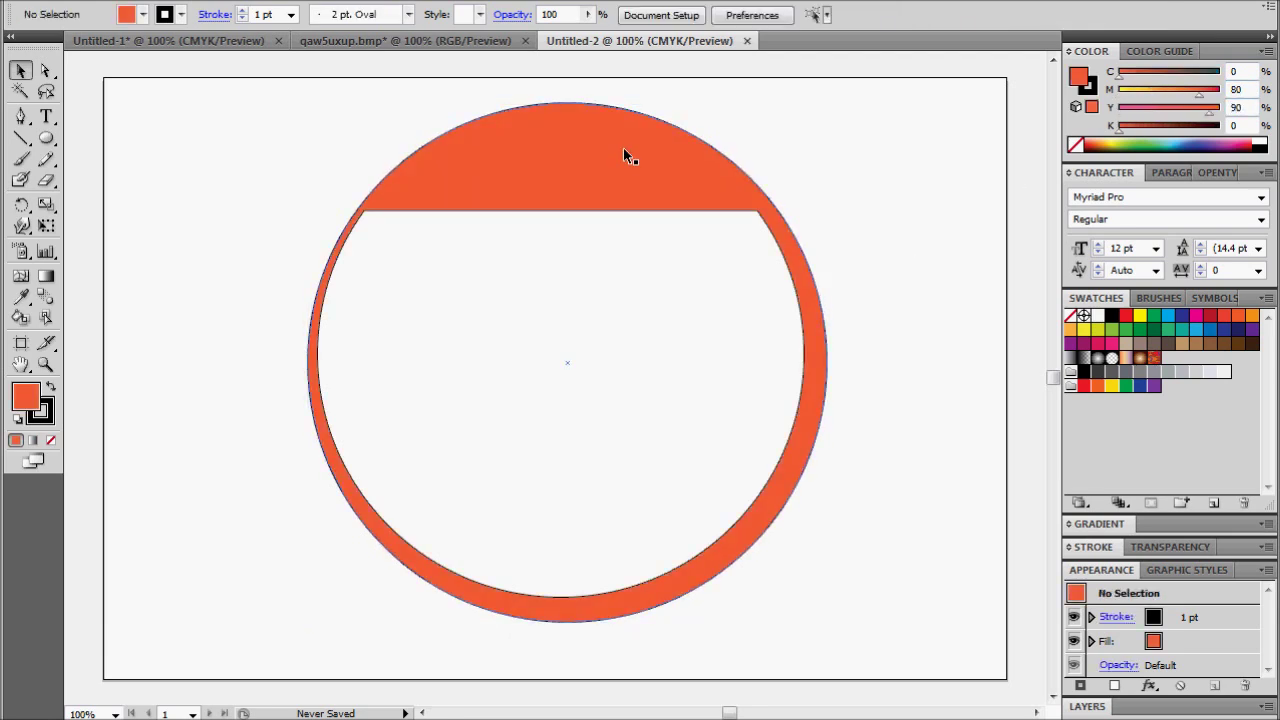
drag(623, 147, 610, 152)
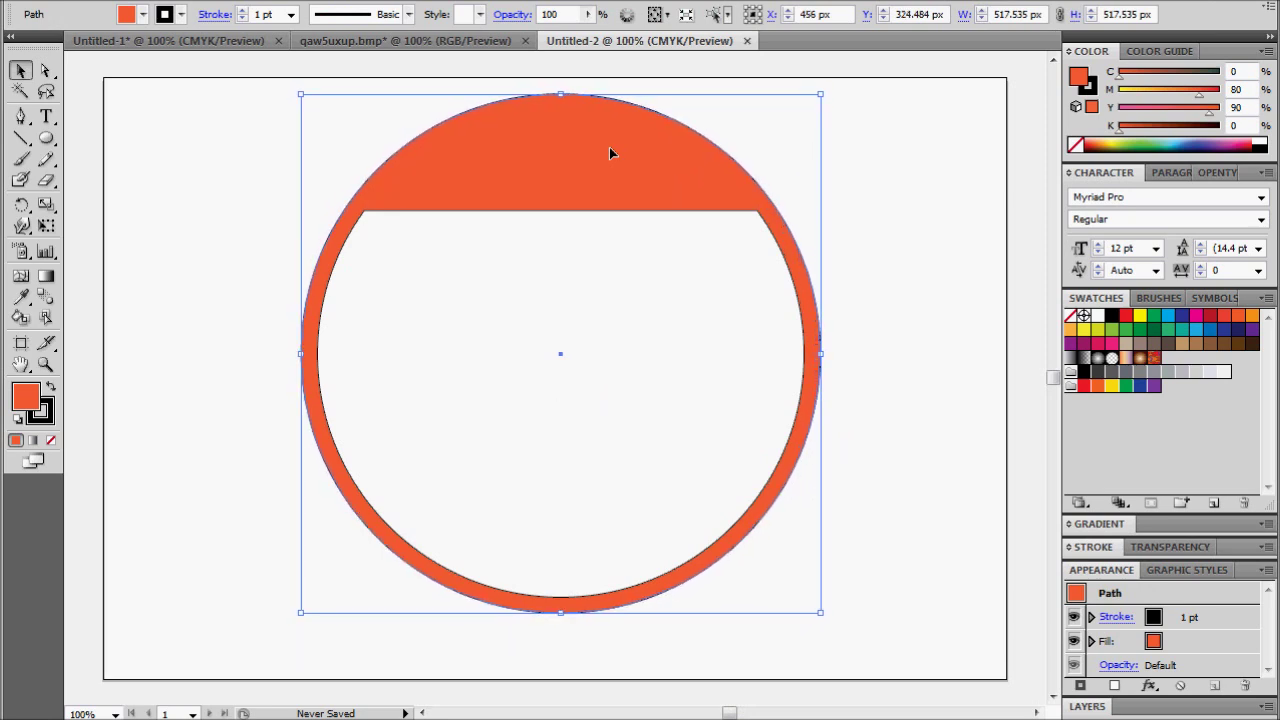
click(904, 259)
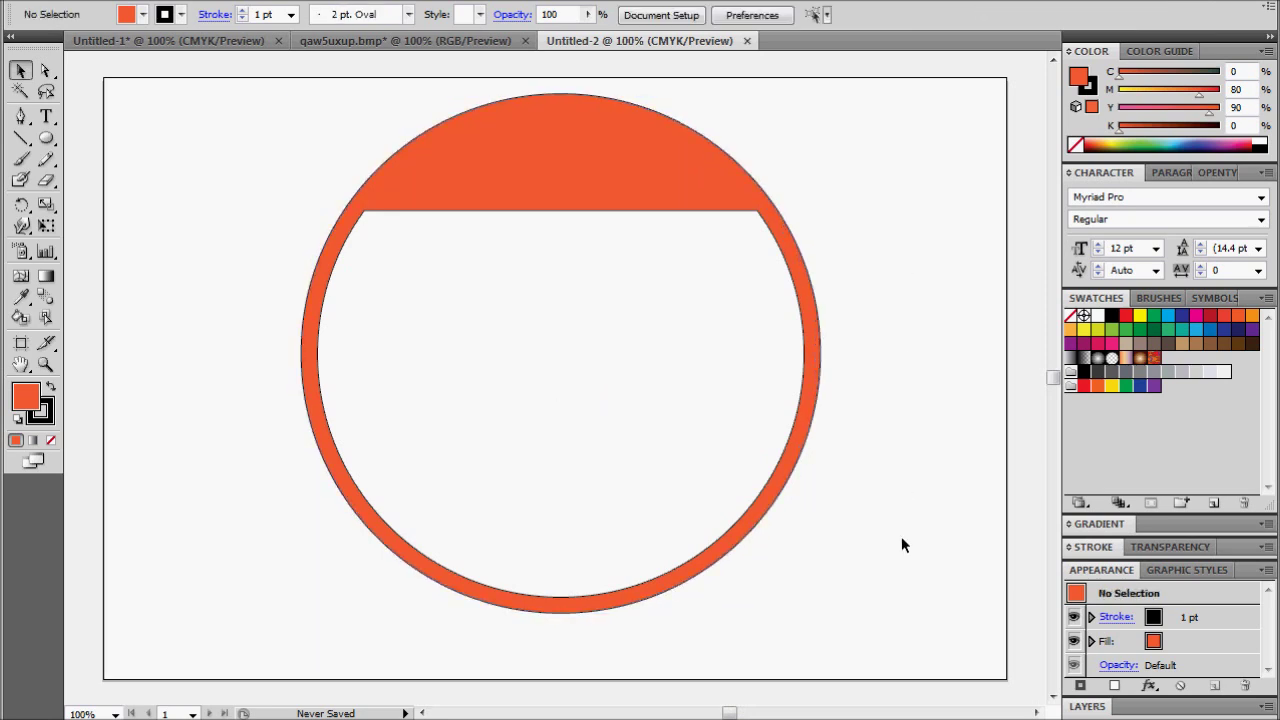
drag(872, 636, 266, 165)
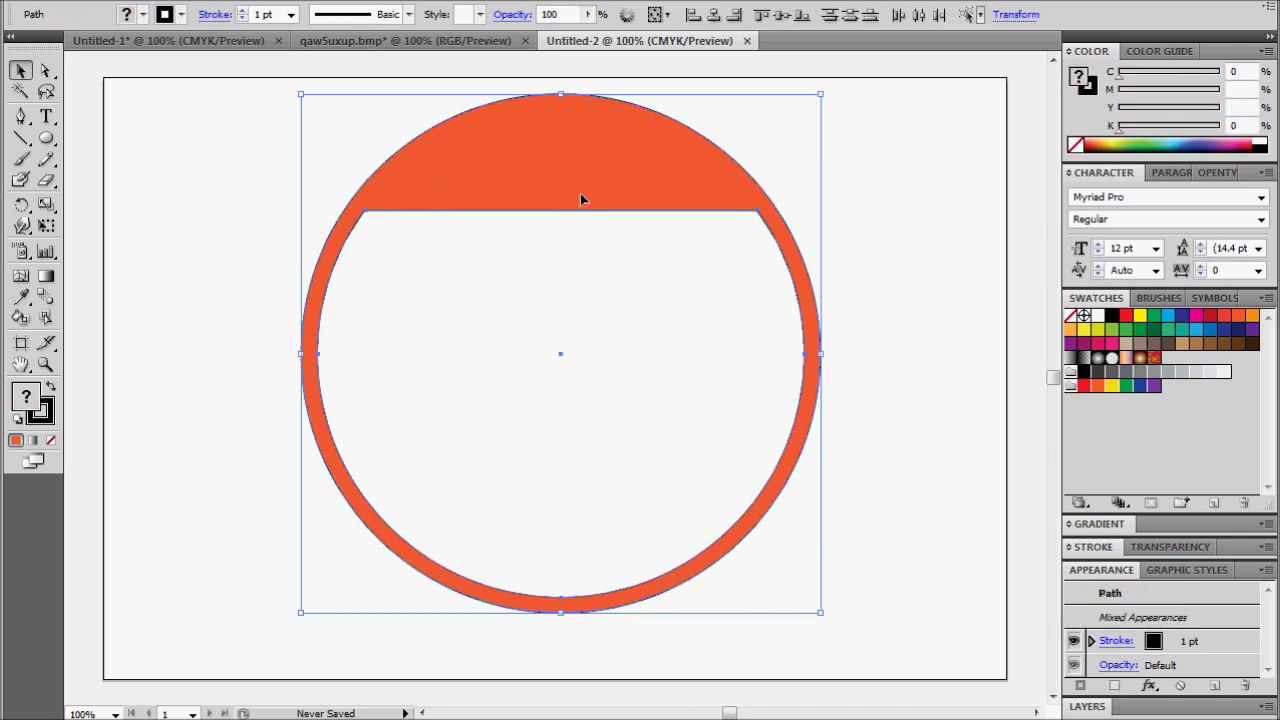
drag(580, 199, 585, 219)
click(969, 331)
- Thicken the white bowl shape's outline to 3 pt
click(503, 505)
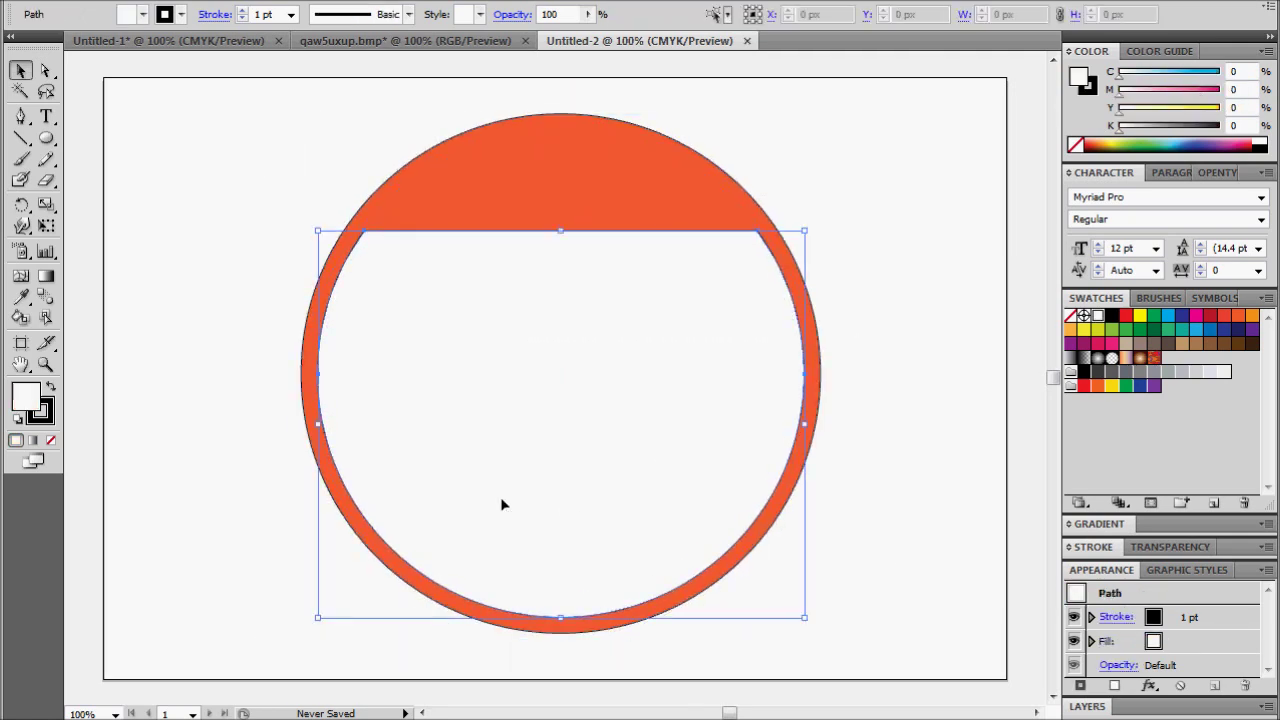
click(44, 416)
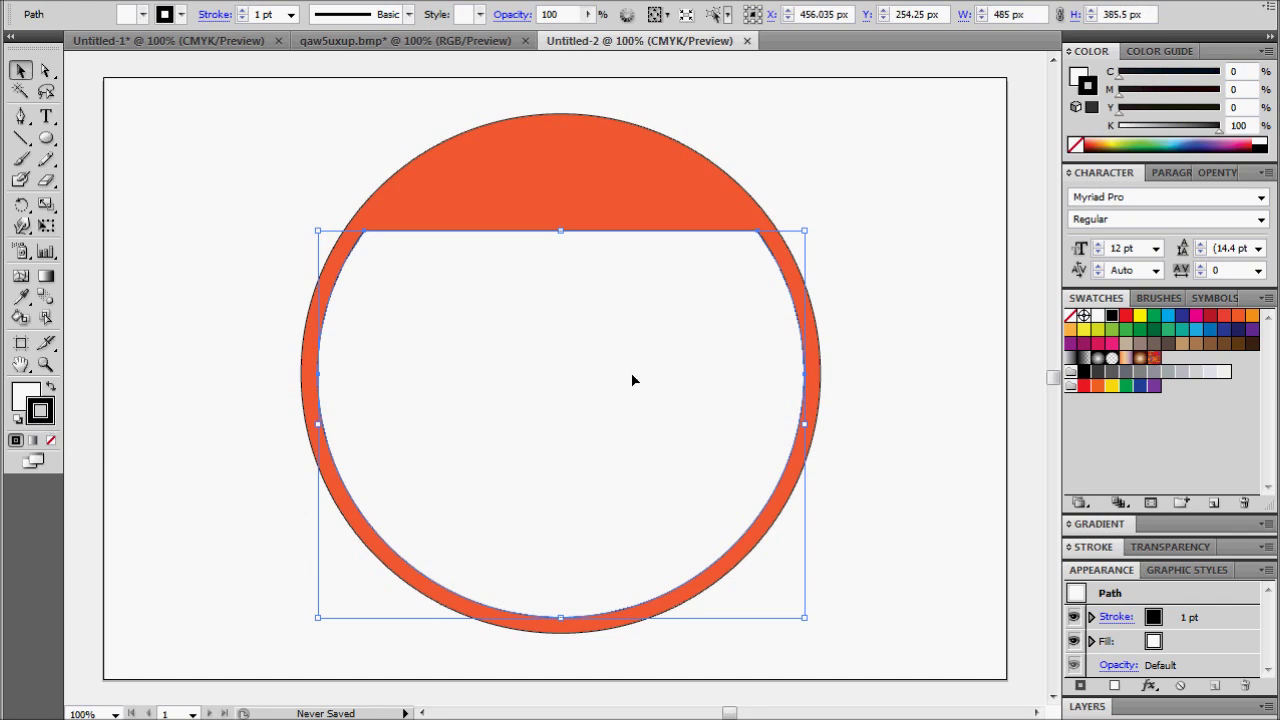
click(1092, 549)
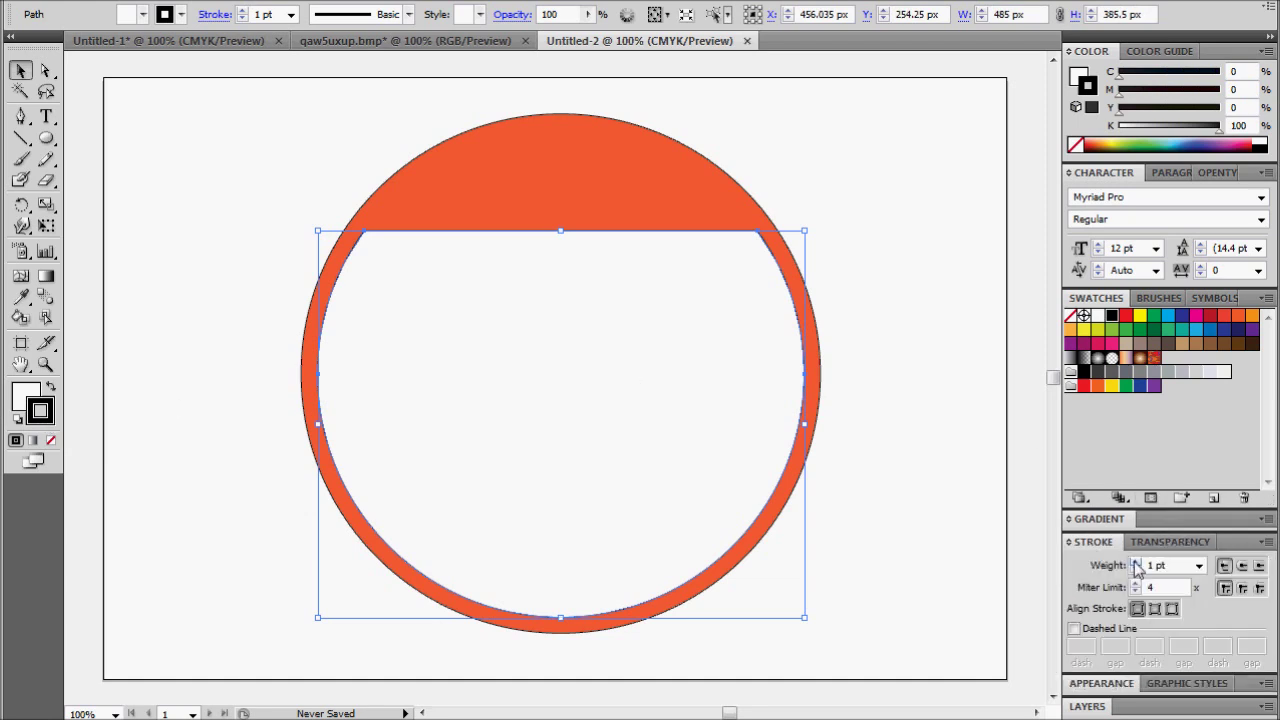
click(1136, 562)
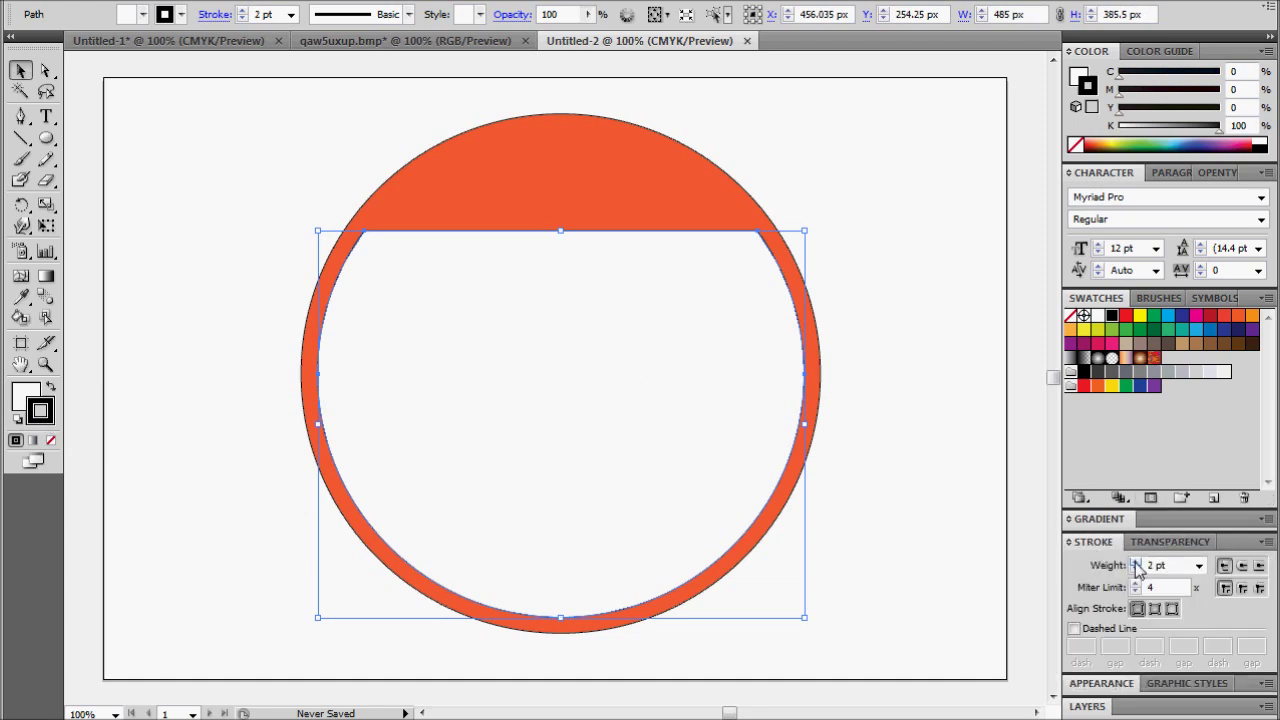
click(1006, 406)
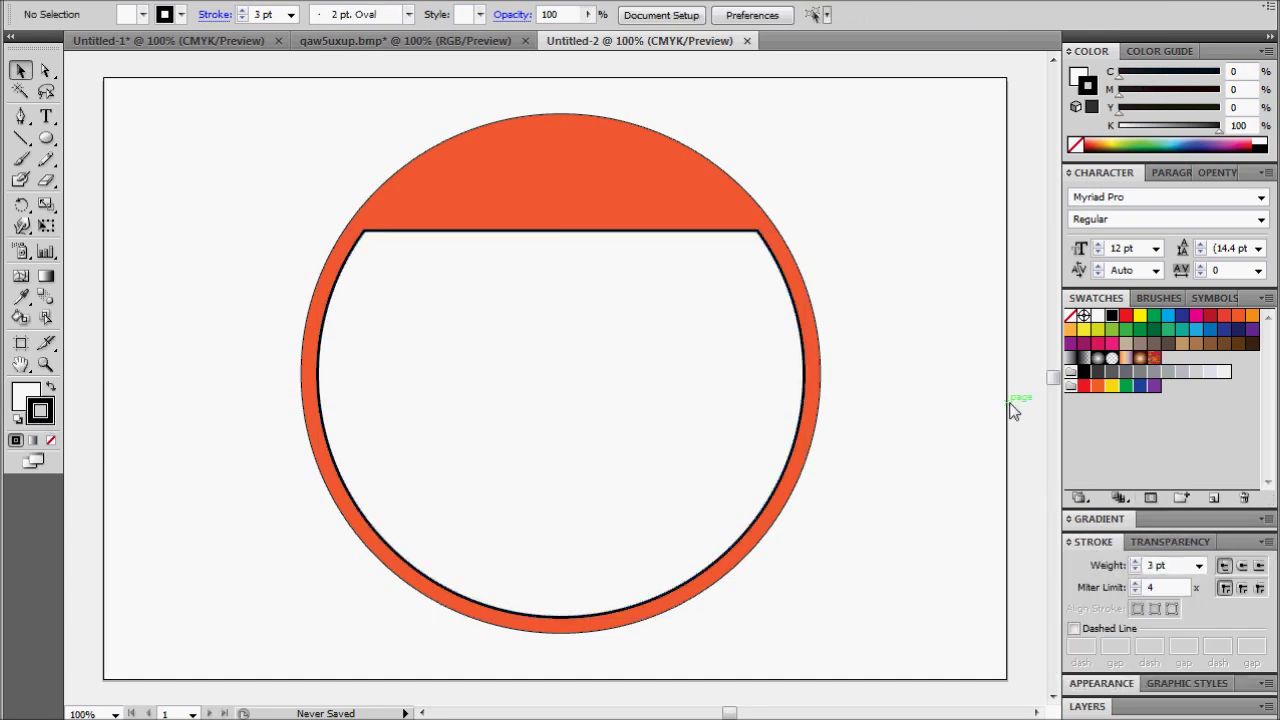
- Set the orange circle's outline to 2 pt, then reselect the inner bowl shape
click(745, 395)
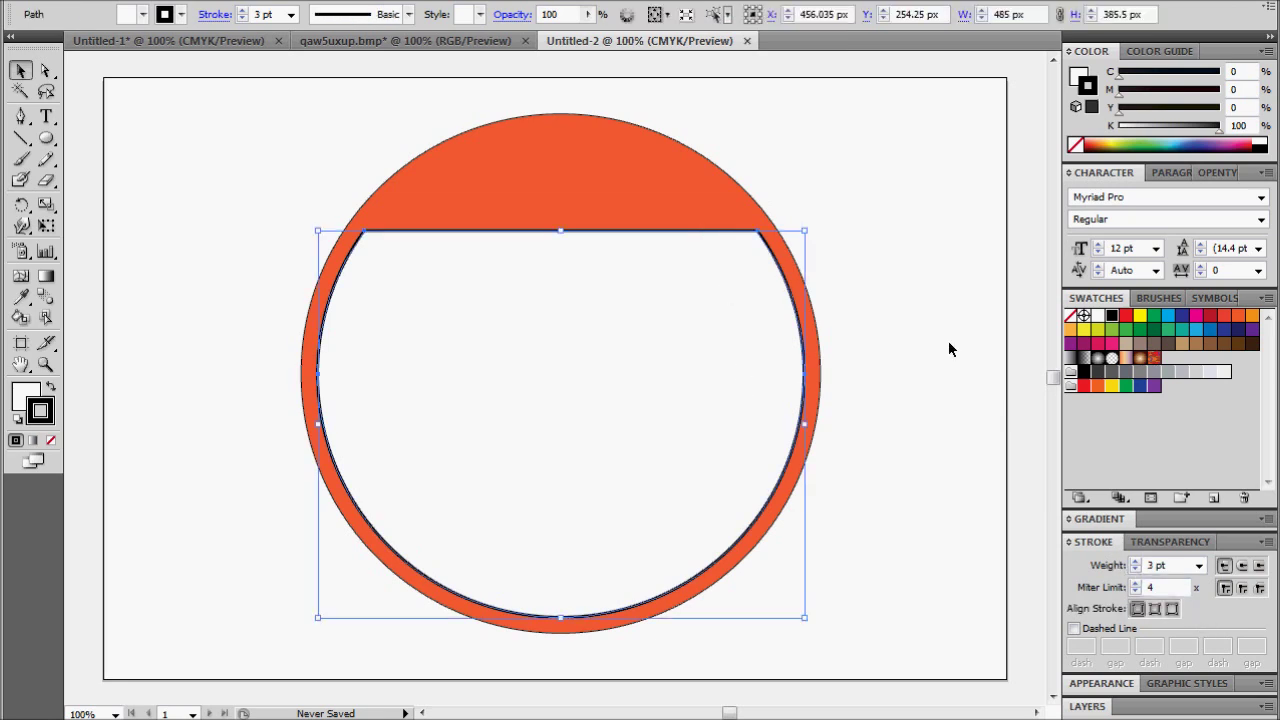
click(656, 160)
double_click(1160, 565)
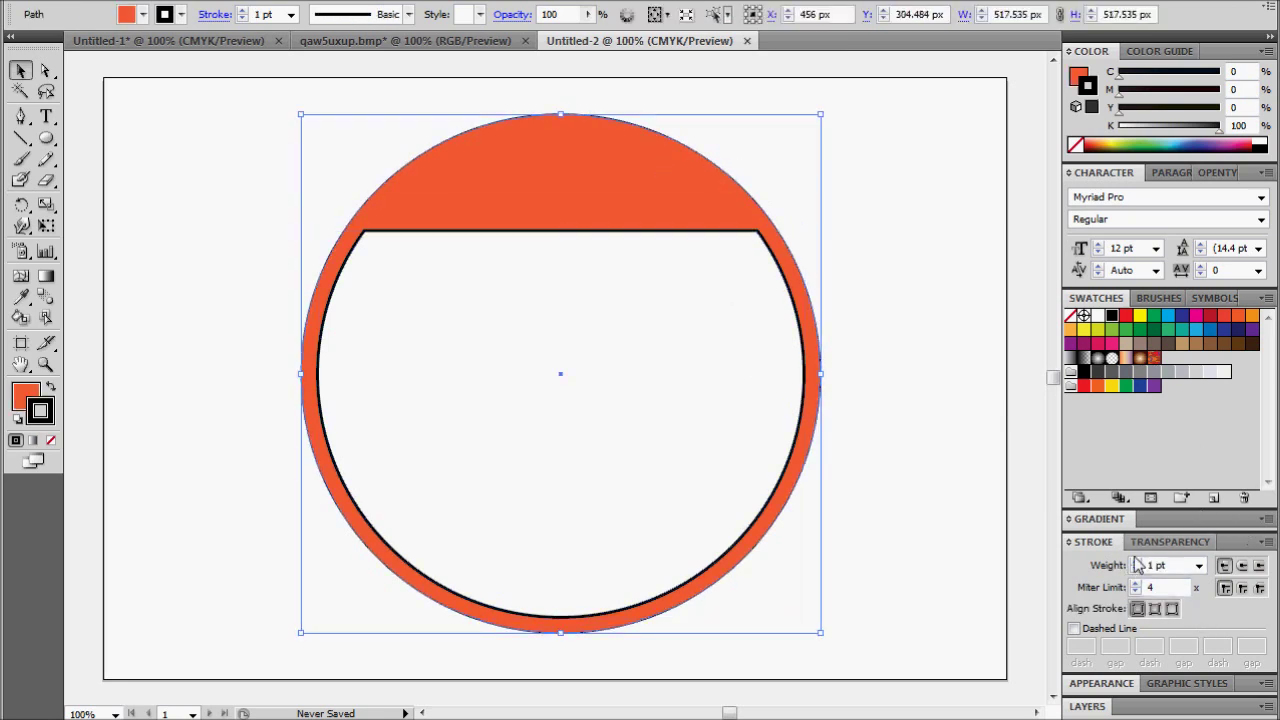
text(2)
key(Return)
click(907, 358)
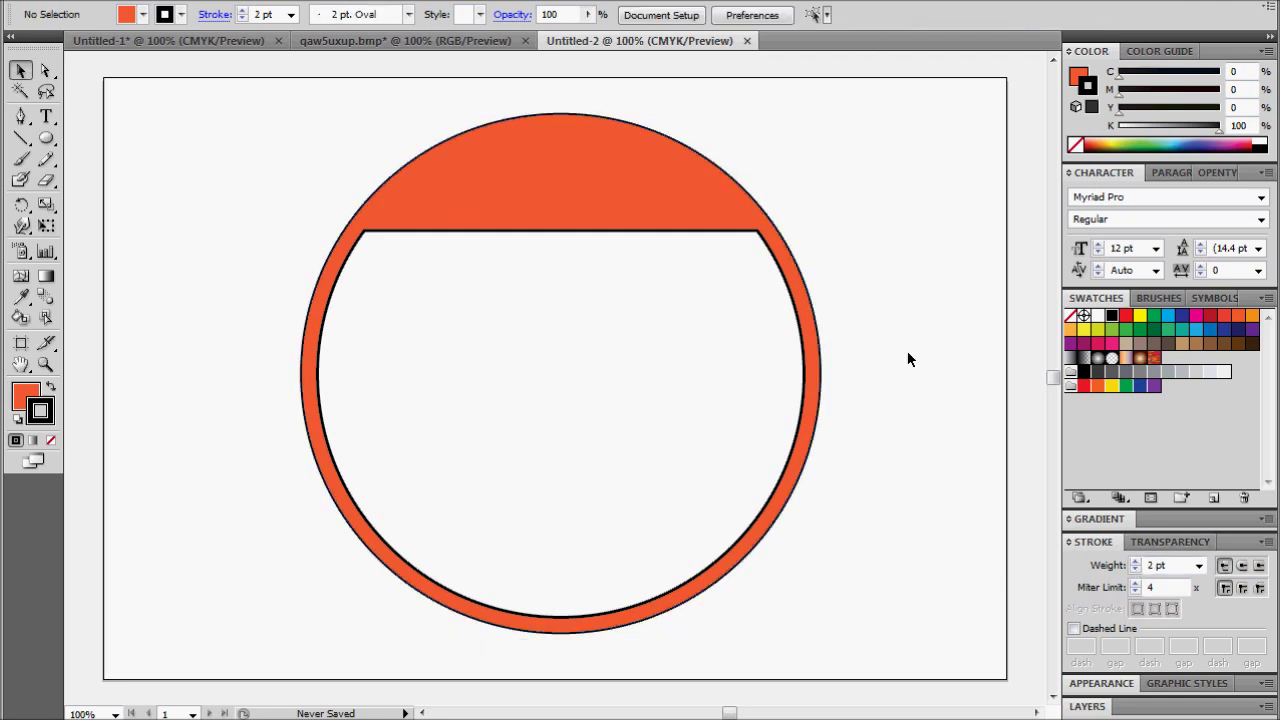
click(481, 437)
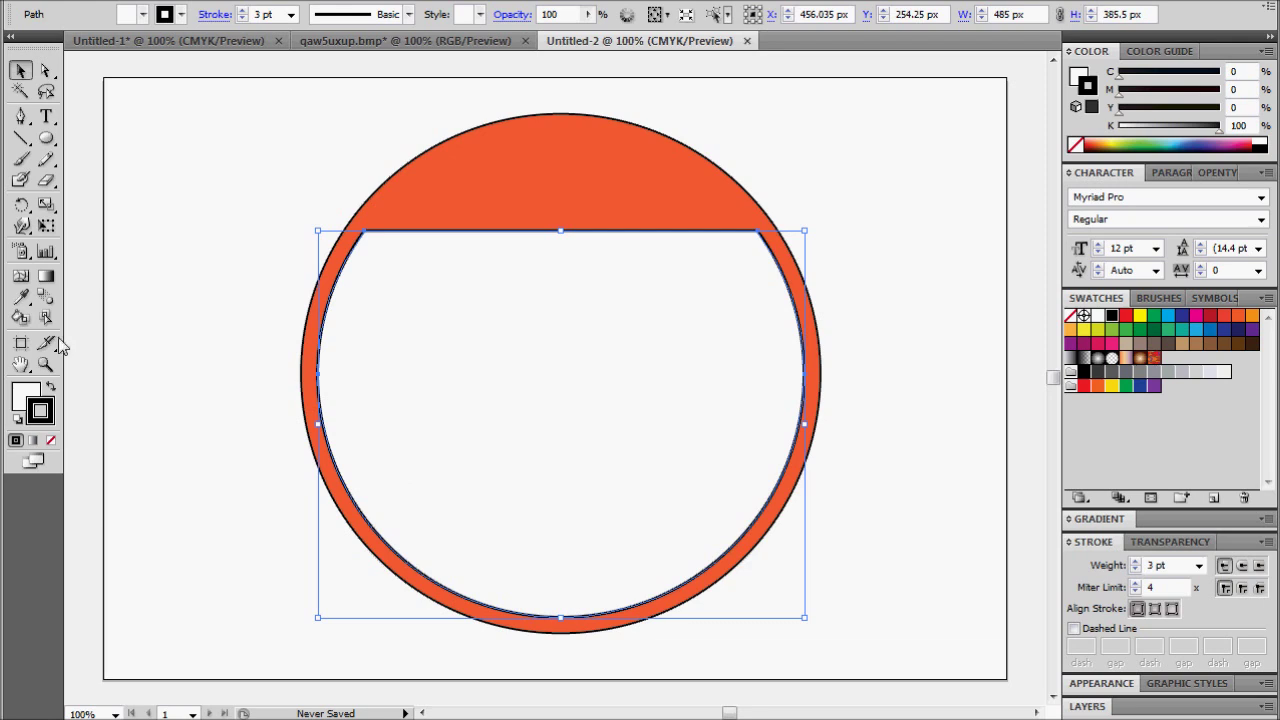
- Fill the inner shape with a radial gradient from pale yellow at the centre to light orange
click(33, 441)
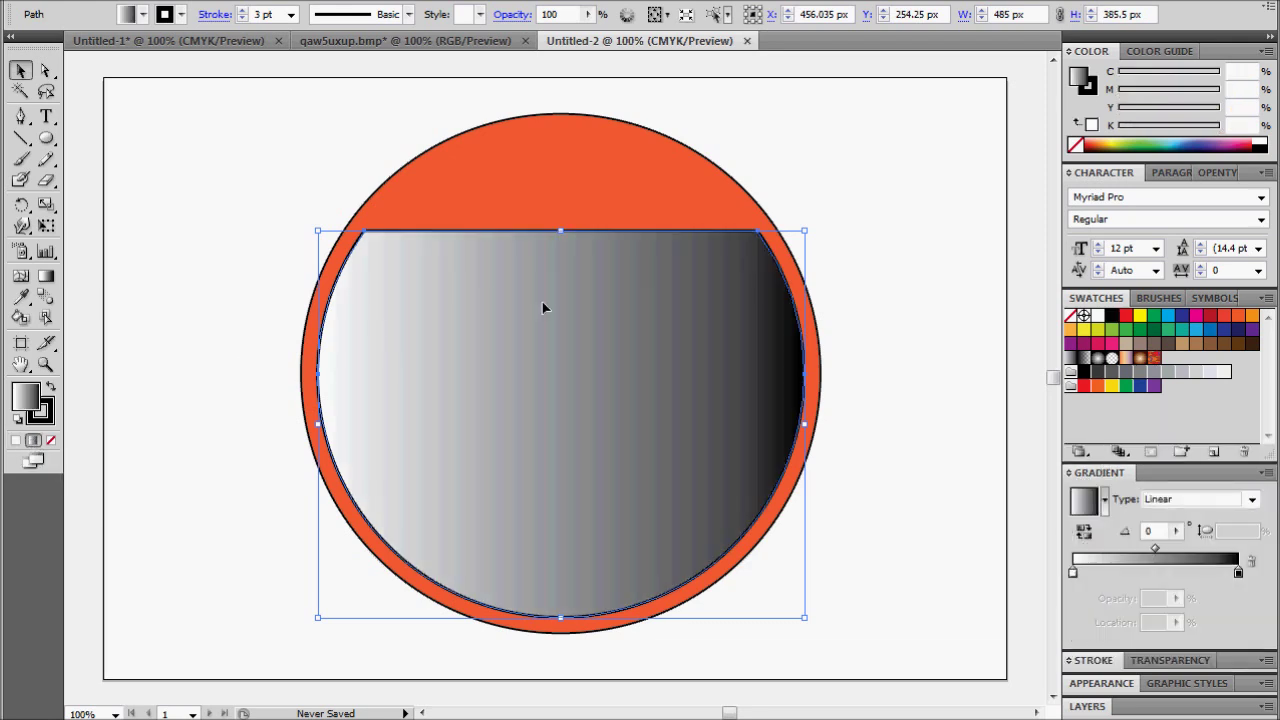
click(1240, 501)
click(1219, 518)
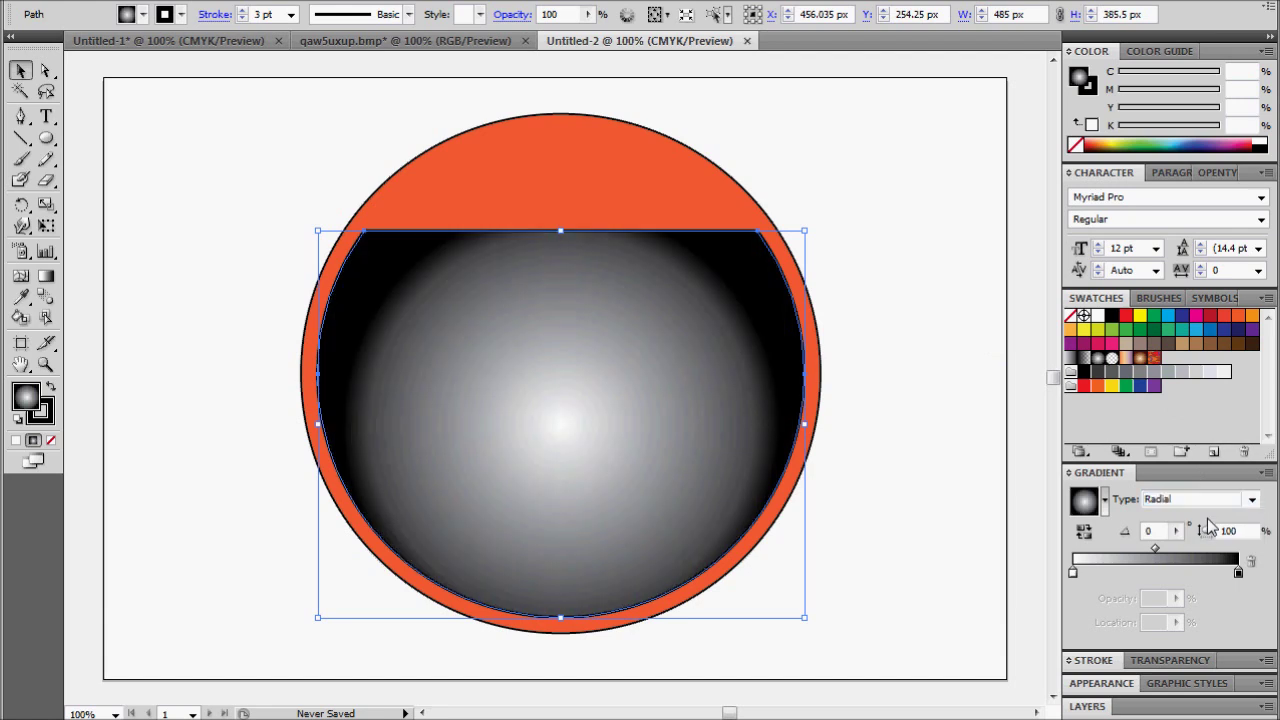
click(1074, 575)
double_click(1074, 575)
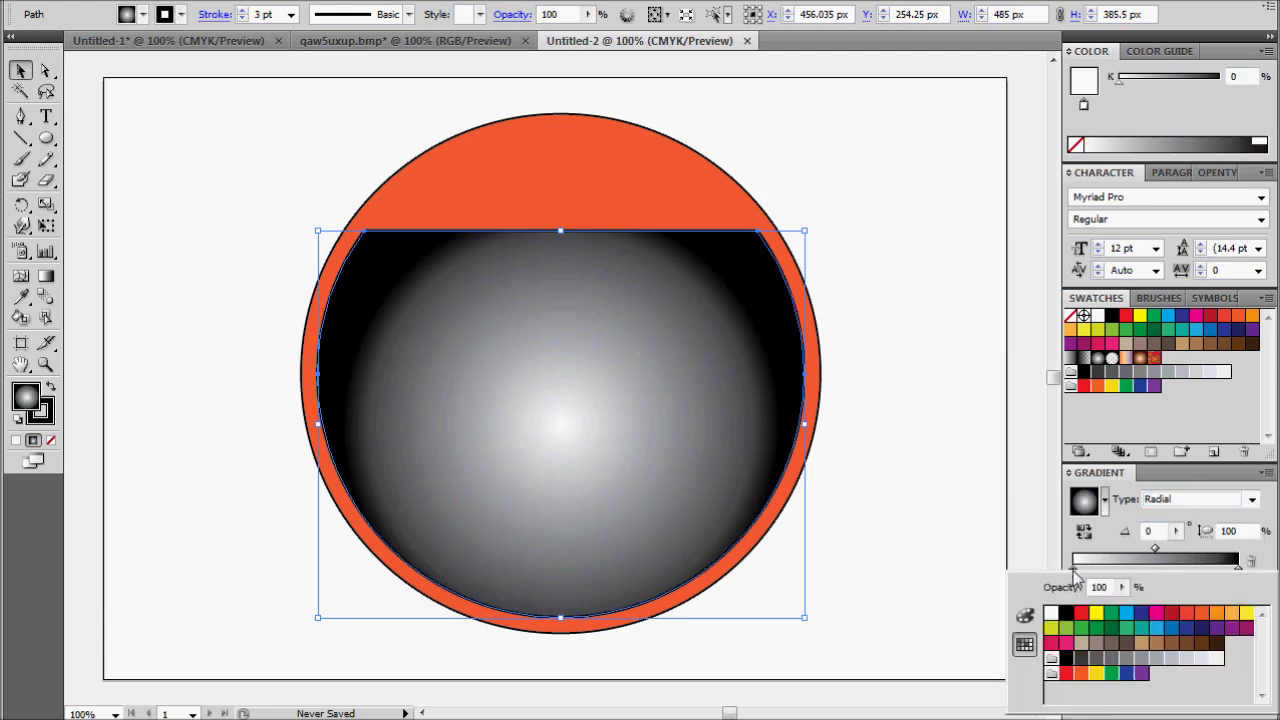
click(1231, 612)
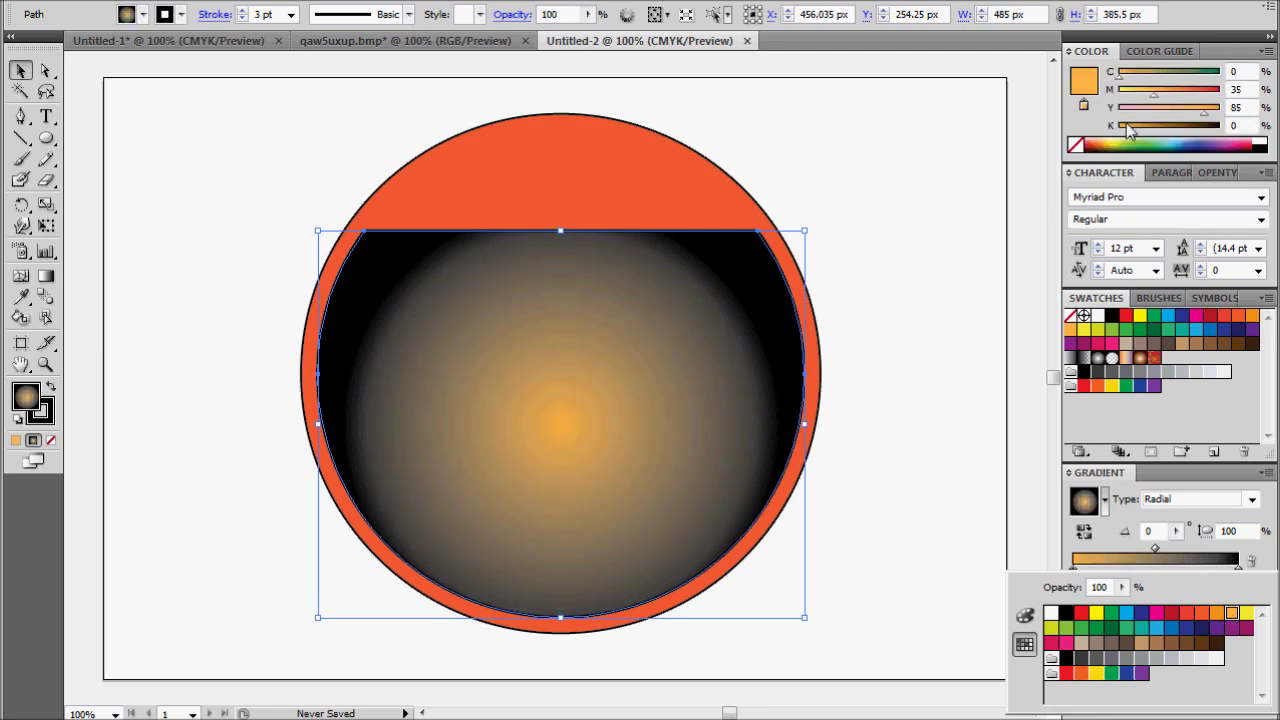
drag(1107, 130, 1115, 130)
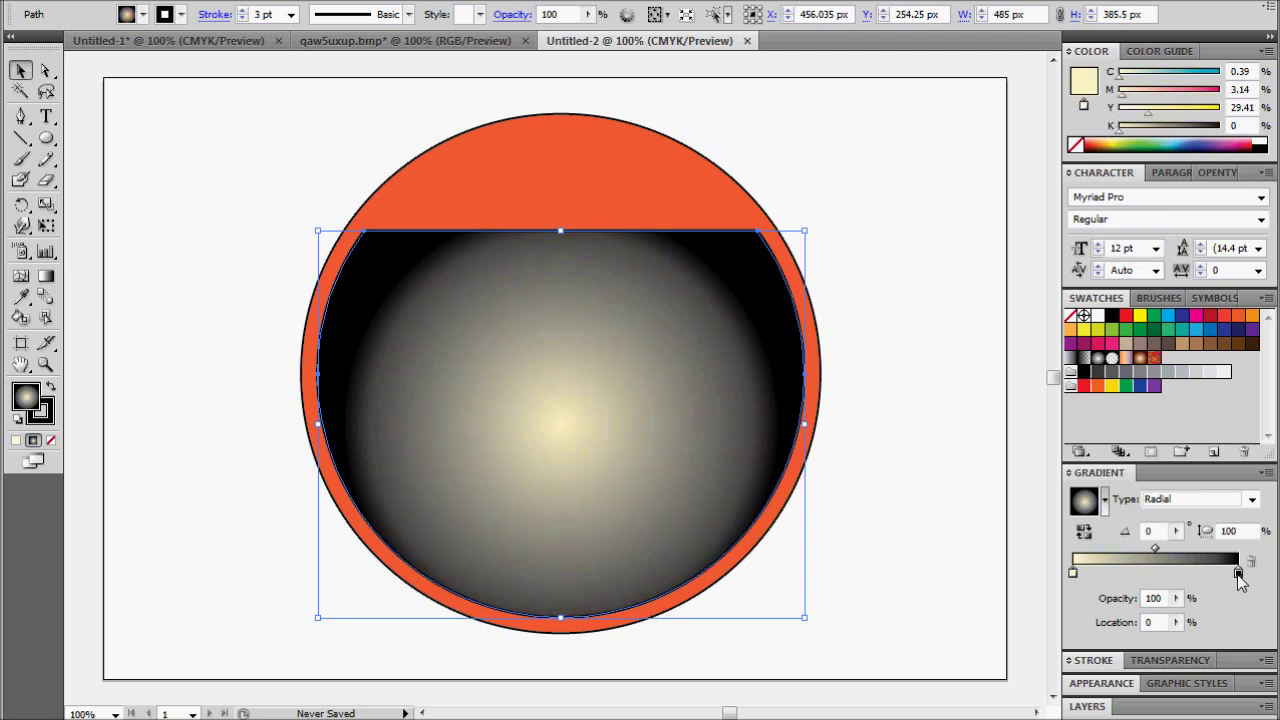
double_click(1238, 573)
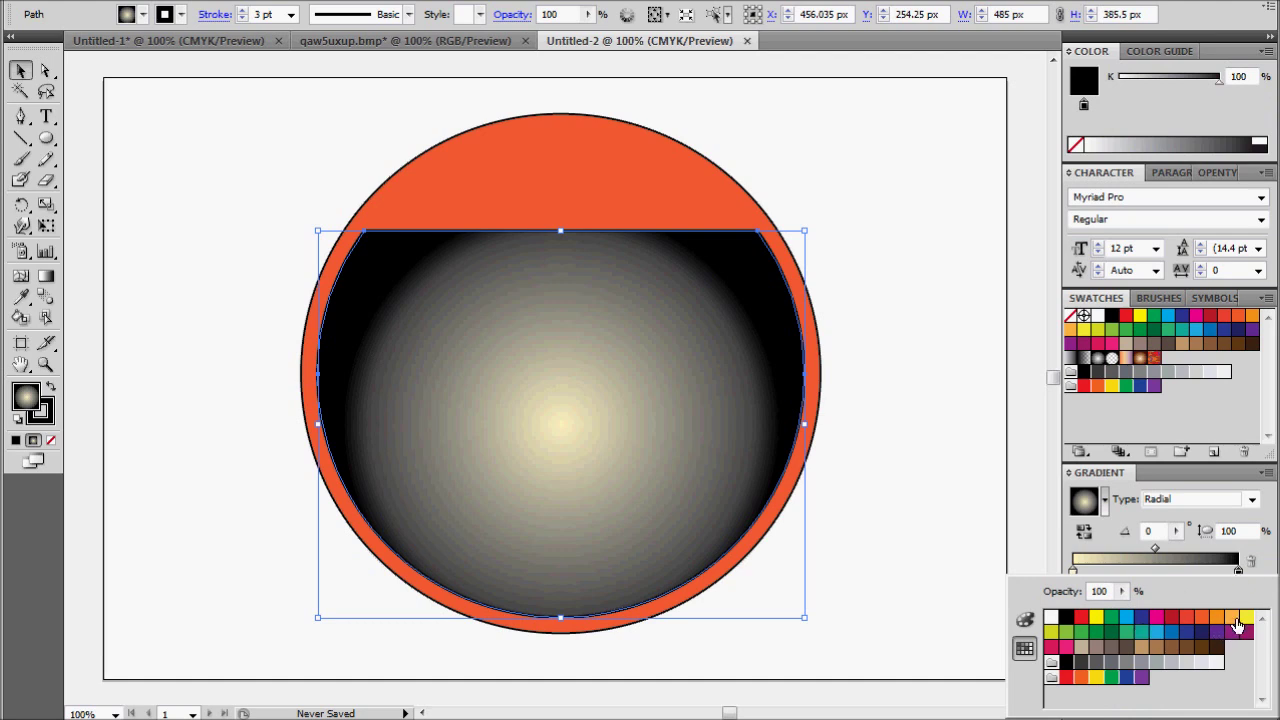
click(1232, 617)
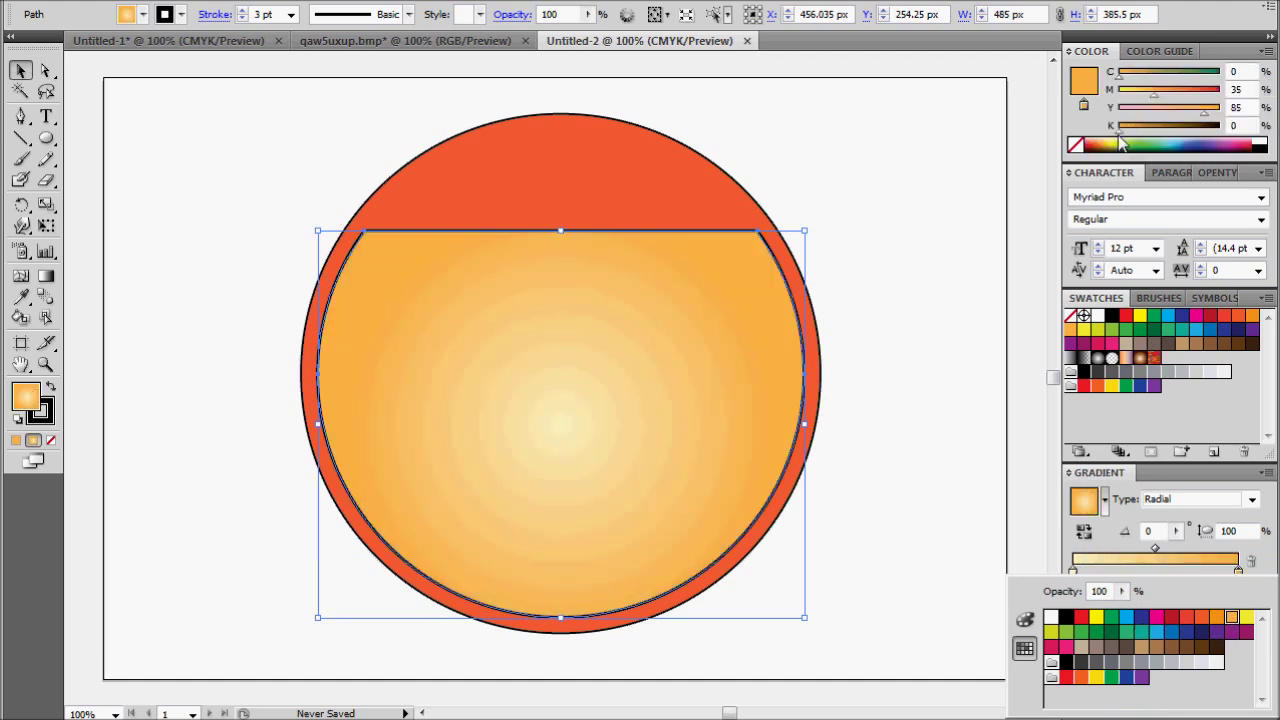
drag(1113, 130, 1110, 130)
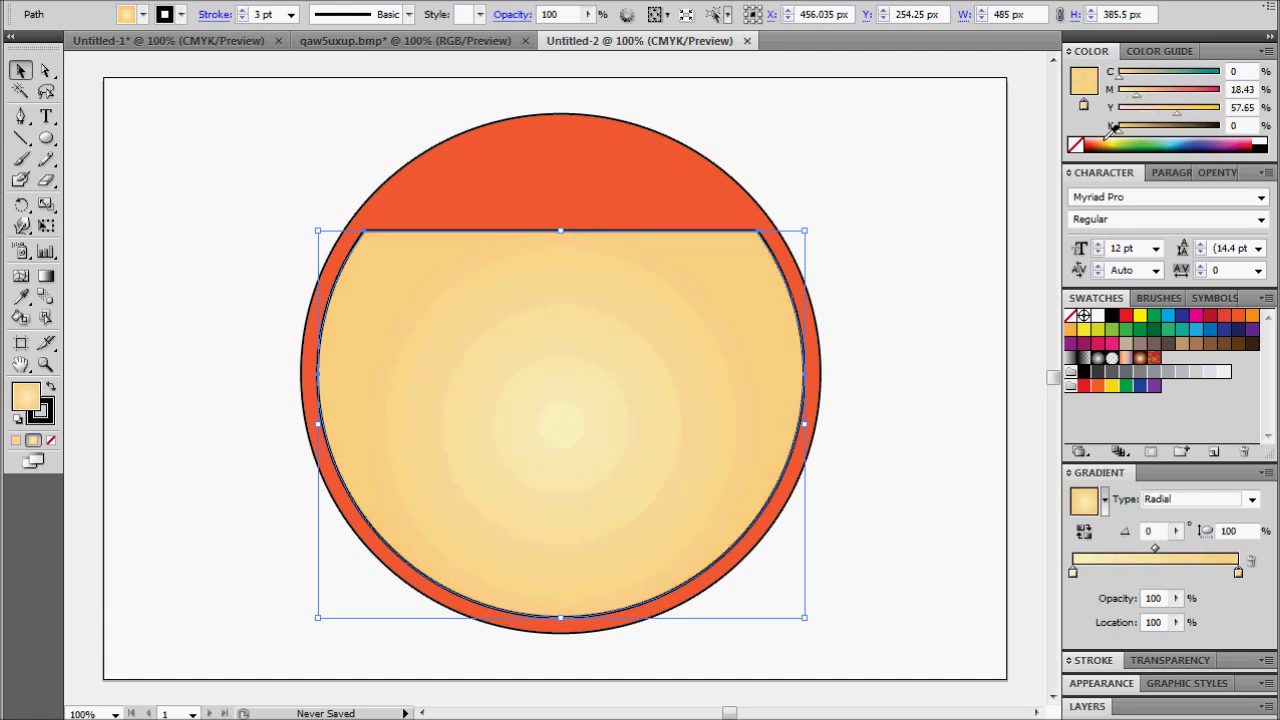
- Move the gradient's centre slightly above the middle with the Gradient tool
click(258, 367)
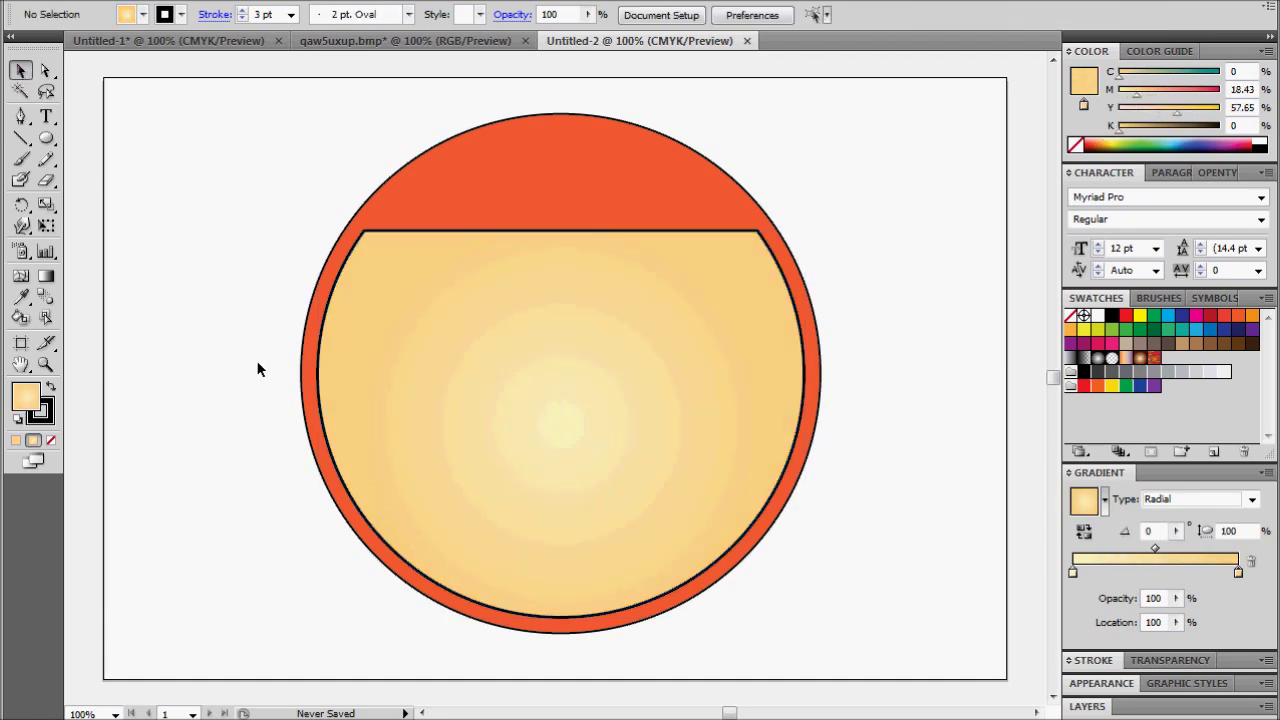
click(558, 405)
click(47, 279)
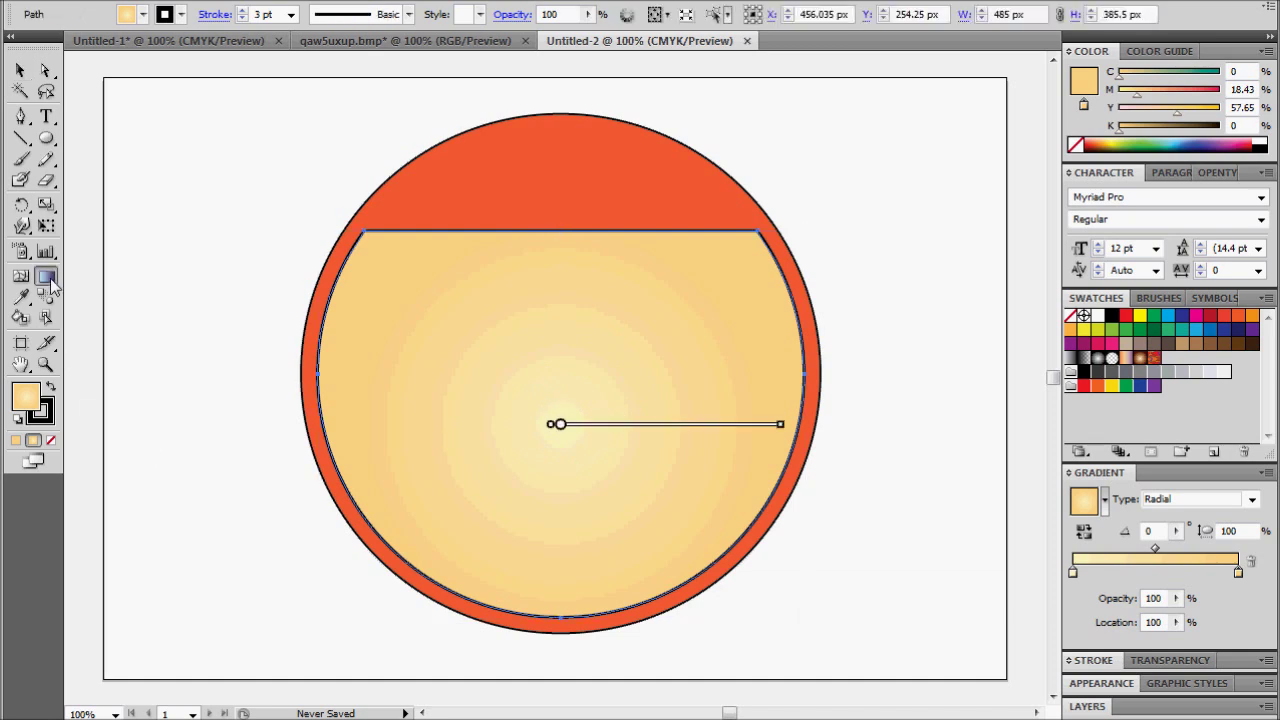
mouse_move(611, 444)
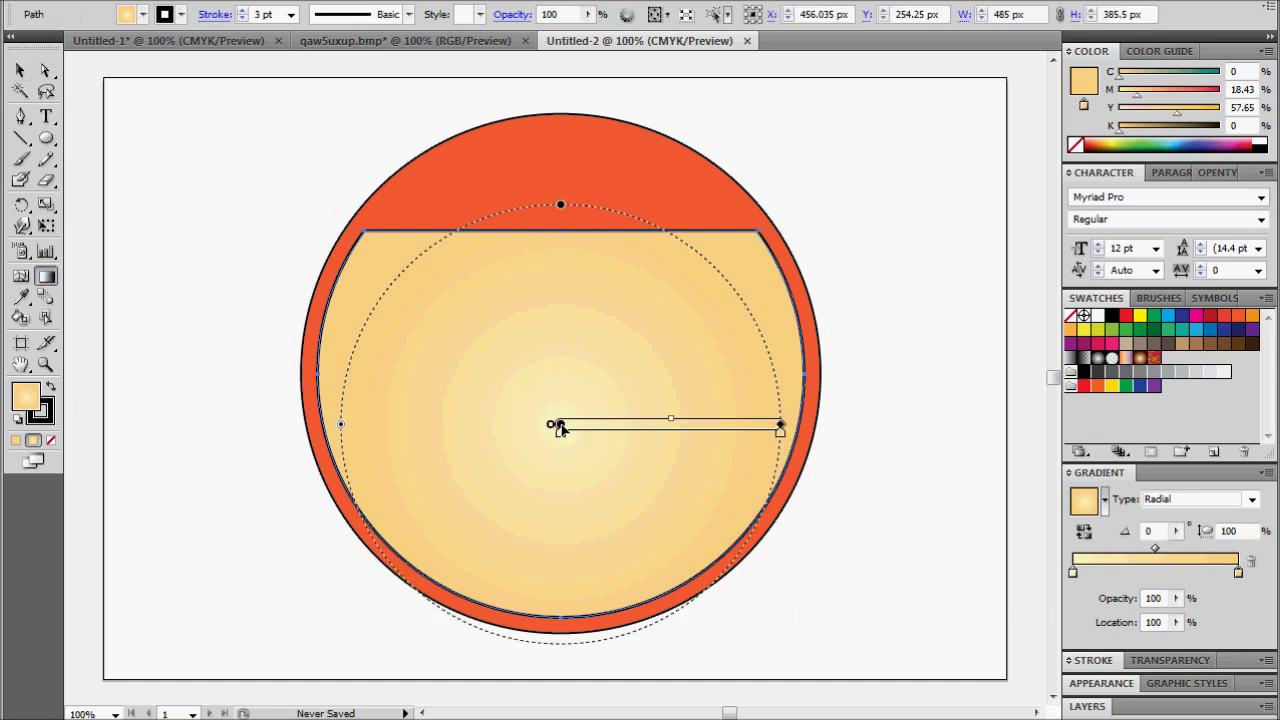
drag(561, 427, 561, 380)
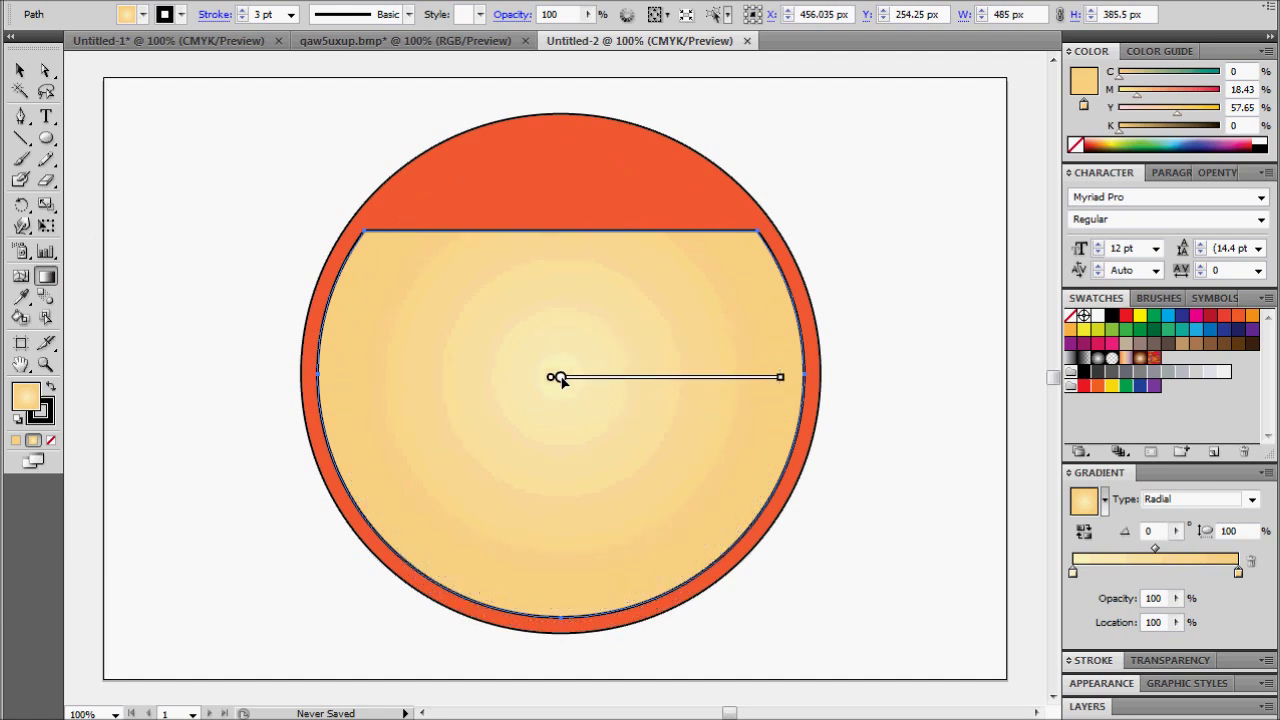
click(21, 72)
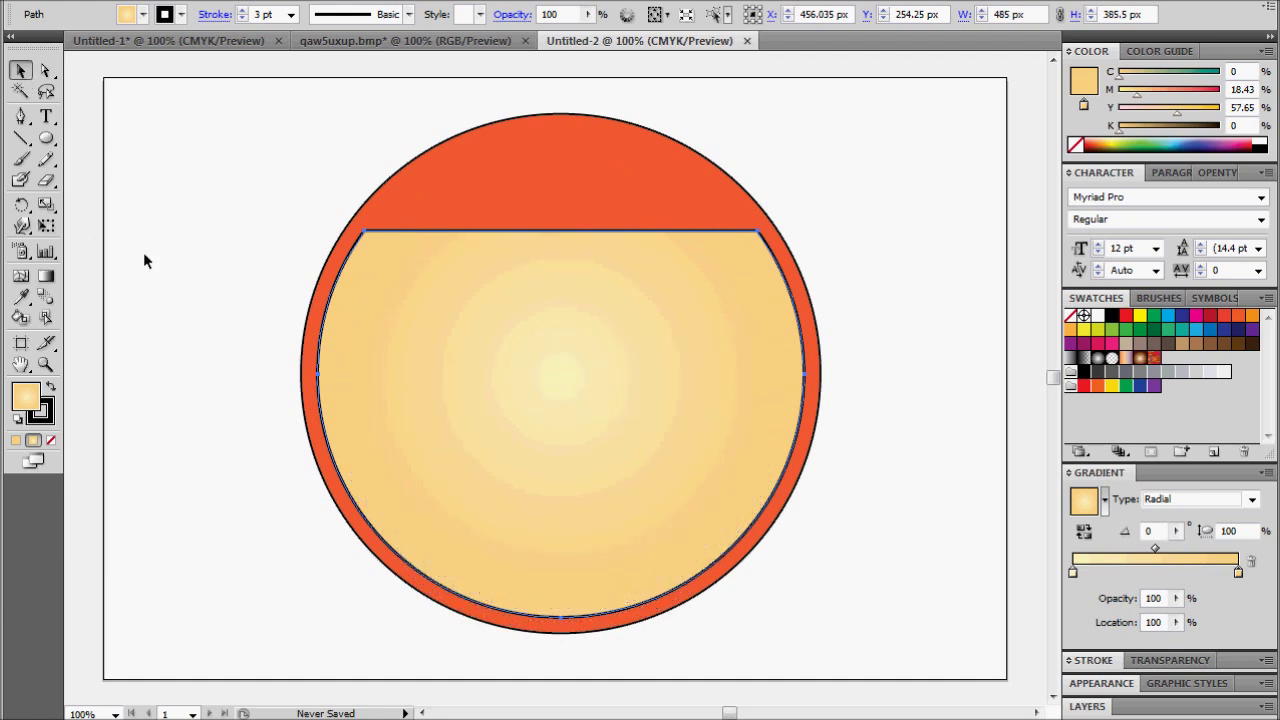
- Type the word Bear at the artboard's upper left and enlarge it
click(186, 268)
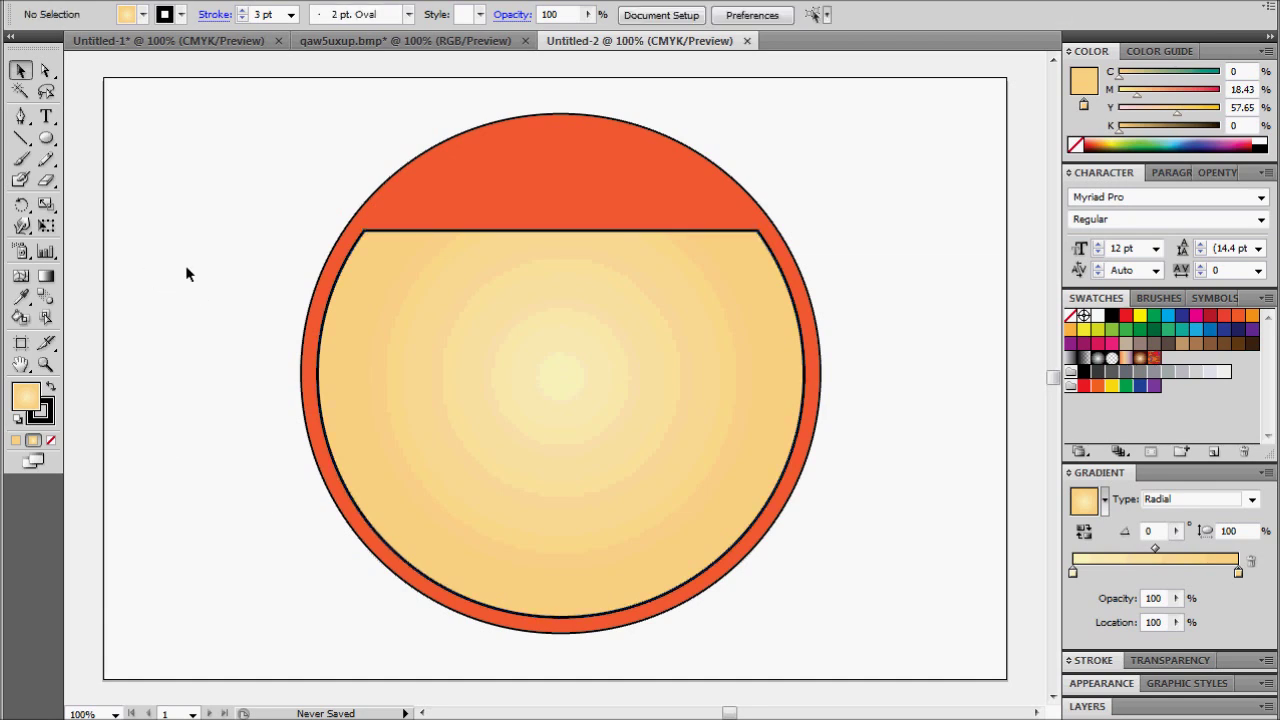
click(45, 117)
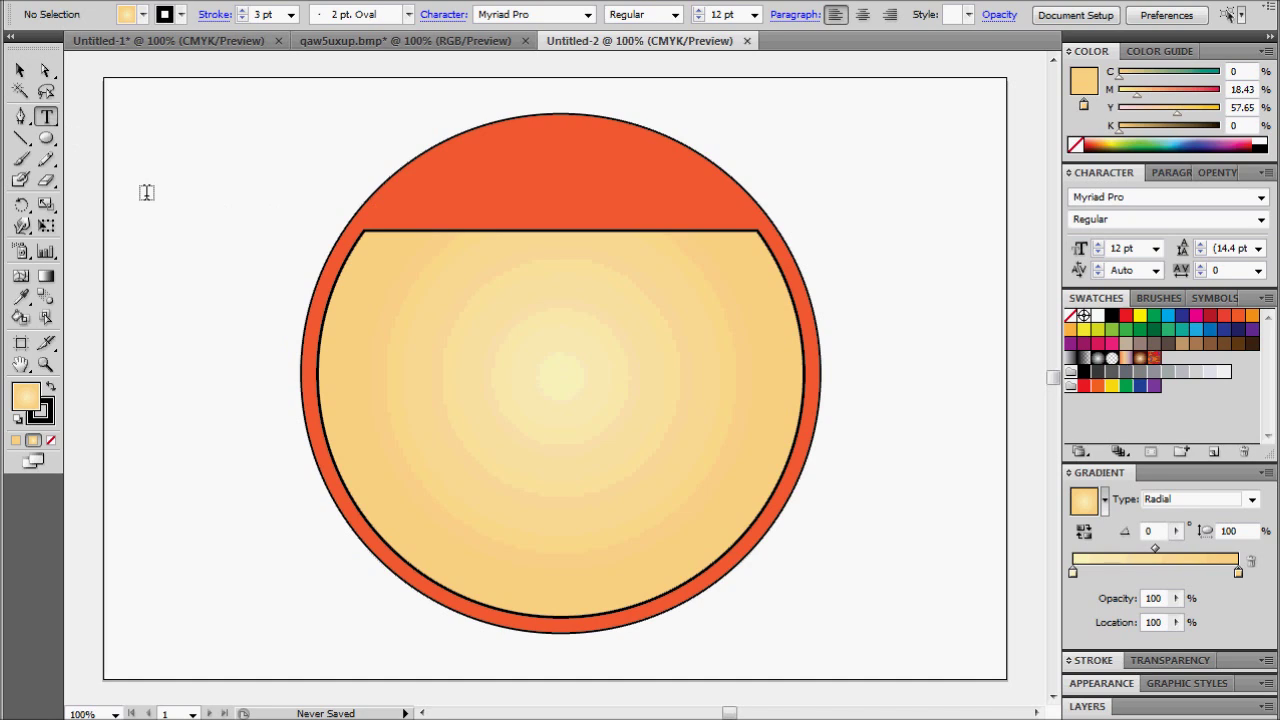
click(176, 139)
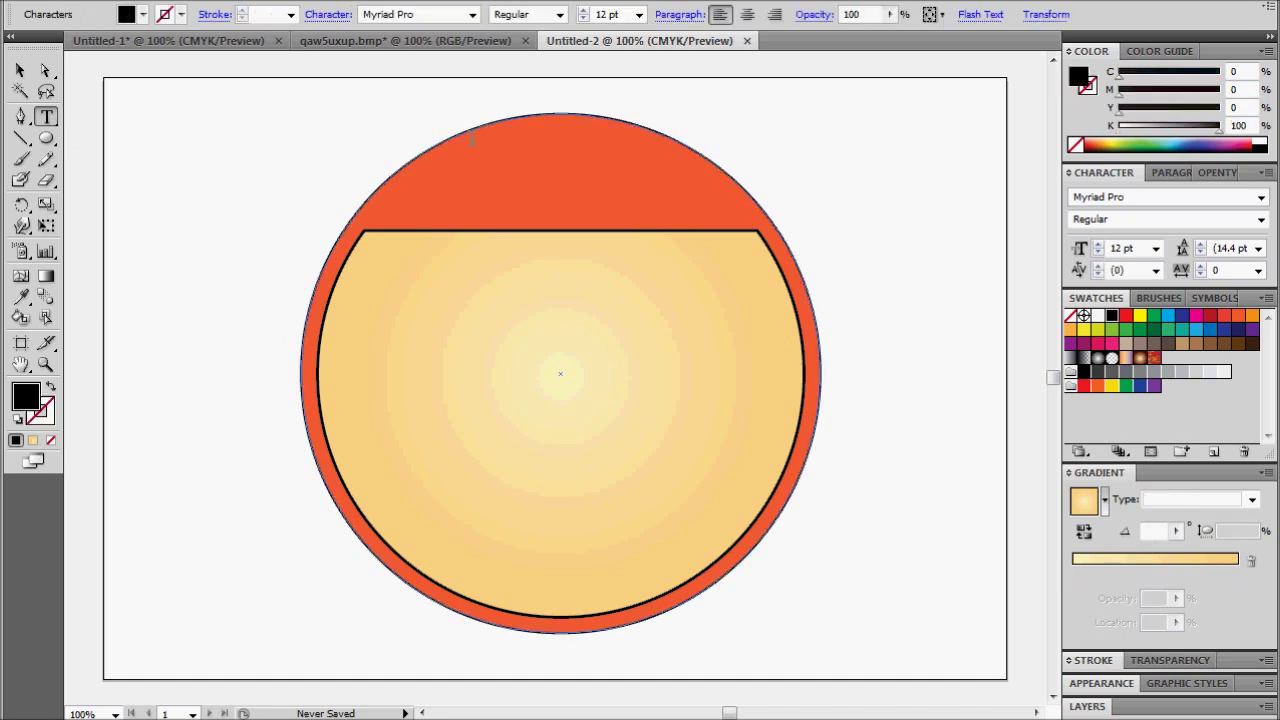
text(Bea)
click(20, 70)
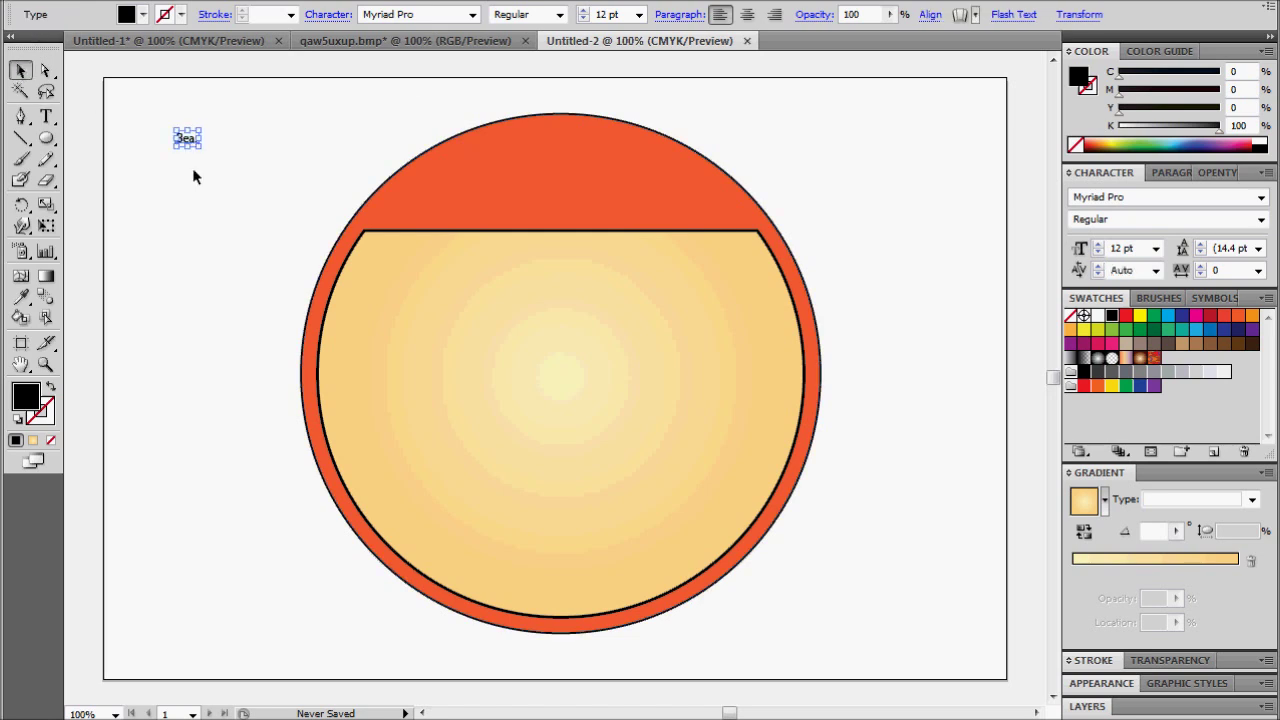
drag(202, 152, 299, 215)
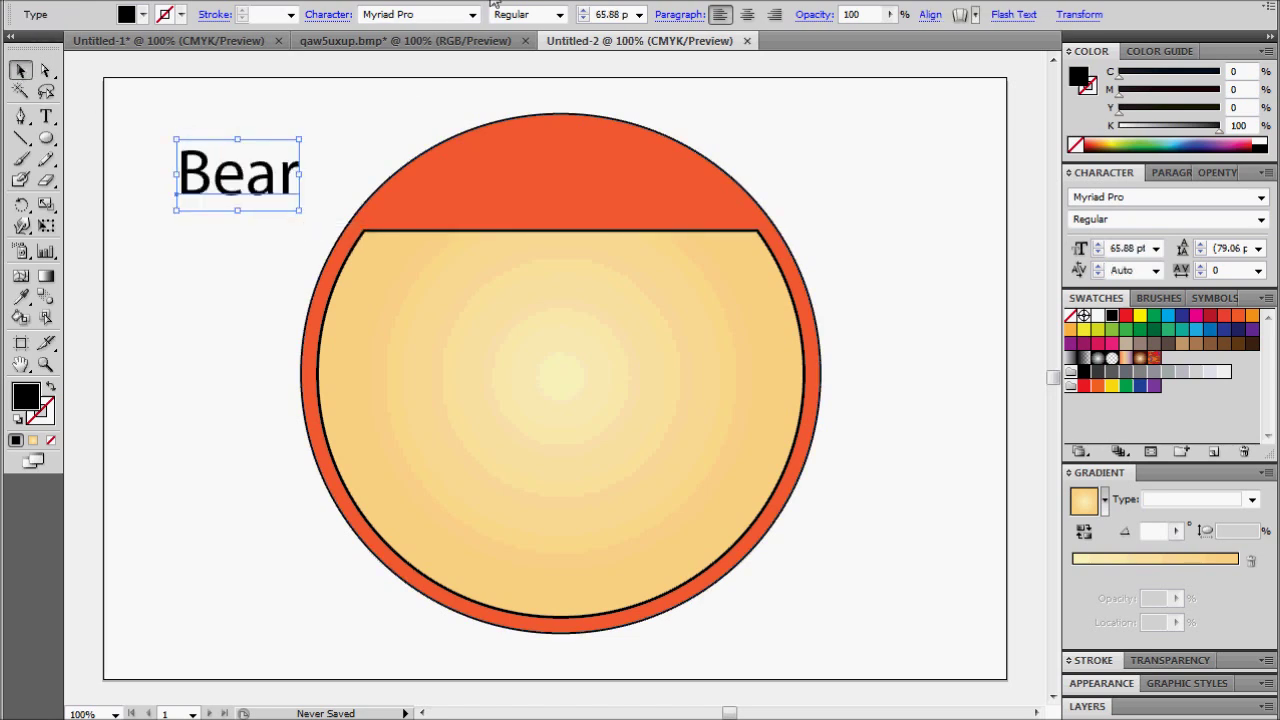
- Set Bear in Edwardian Script ITC at about 161.69 pt and move it right of the artboard
click(451, 14)
text(Edwardian Script ITC)
key(Return)
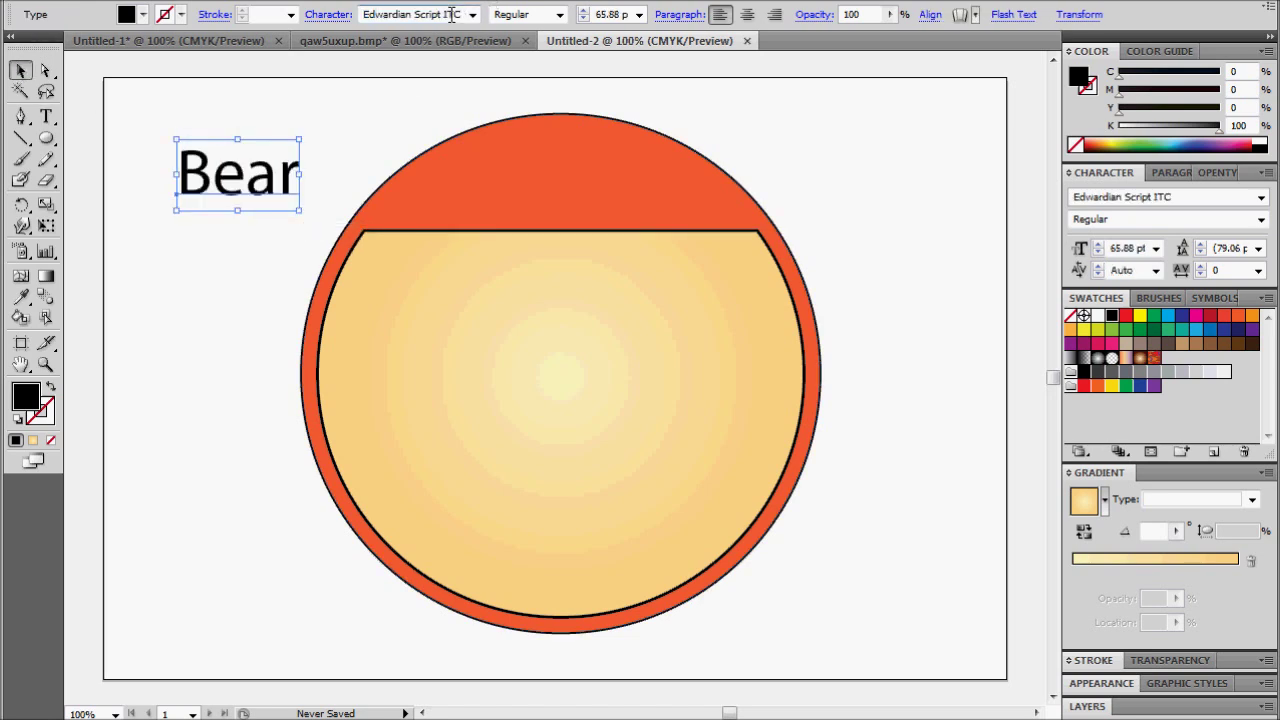
drag(301, 214, 483, 325)
drag(415, 258, 946, 228)
drag(731, 712, 752, 712)
drag(340, 215, 655, 225)
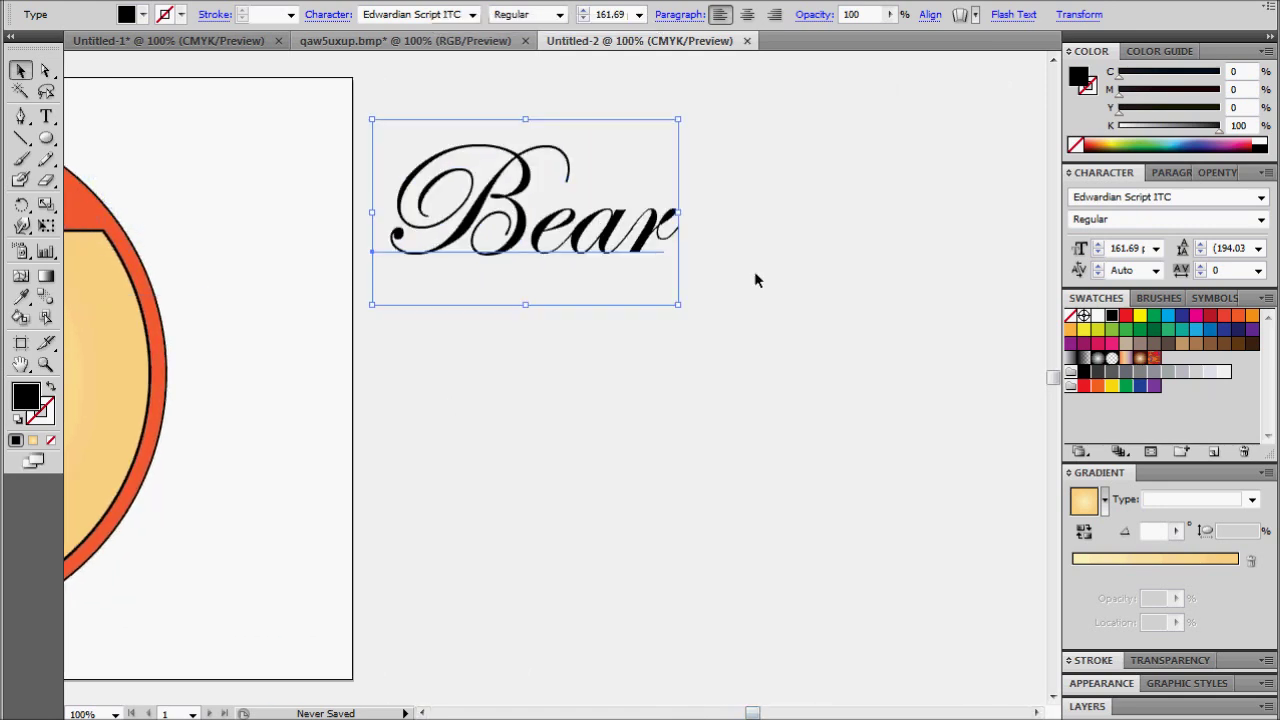
click(745, 431)
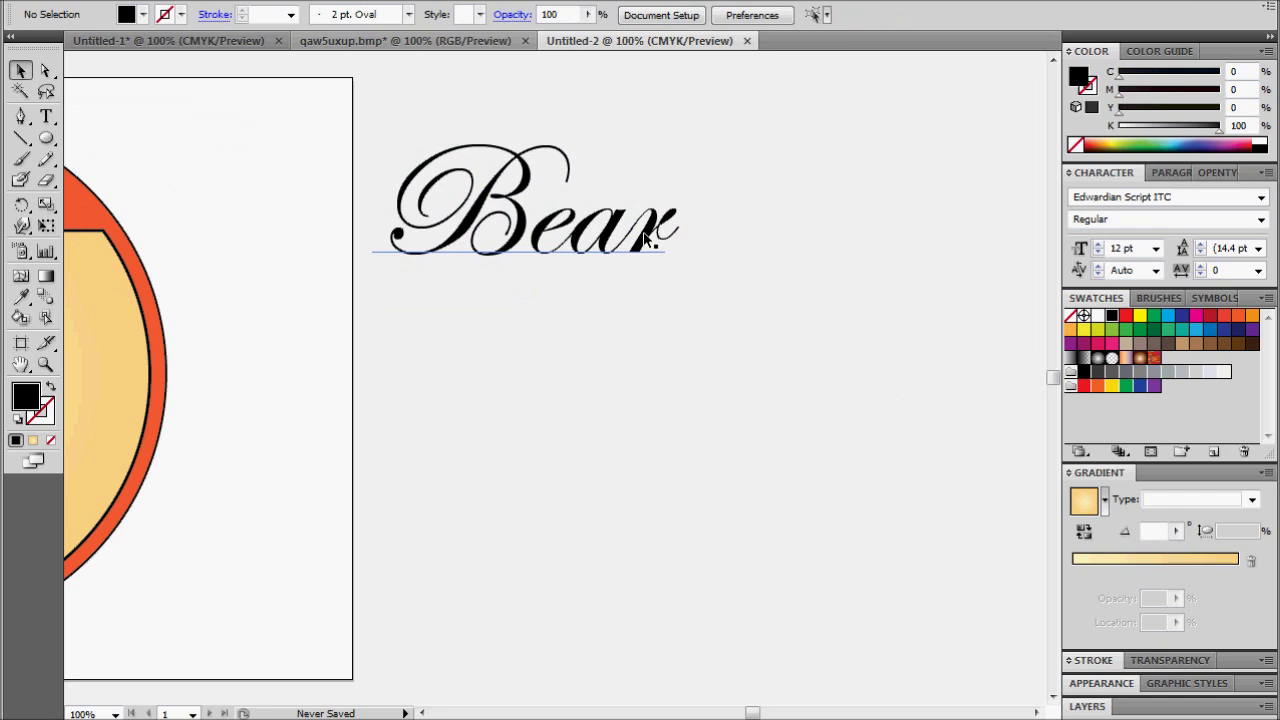
- Duplicate Bear, retype the copy as '&', and place it right after Bear
alt+drag(645, 237, 649, 402)
double_click(620, 395)
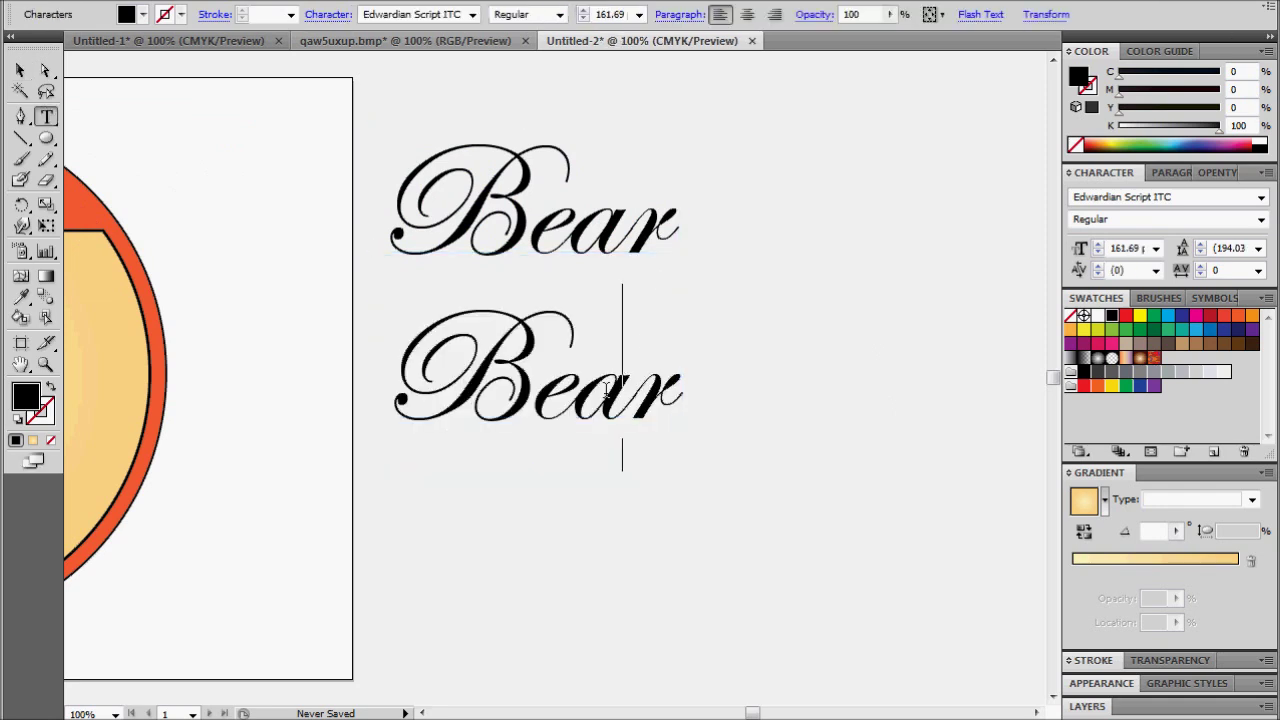
key(ctrl+a)
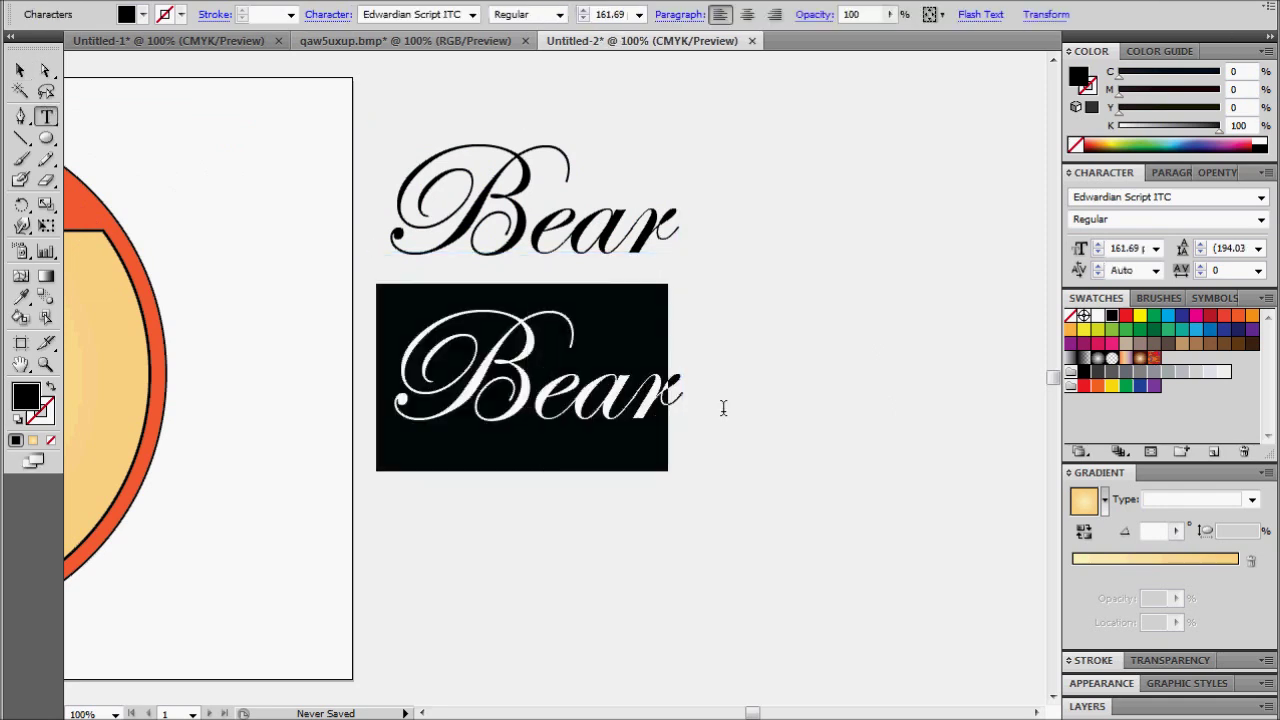
text(&)
click(19, 70)
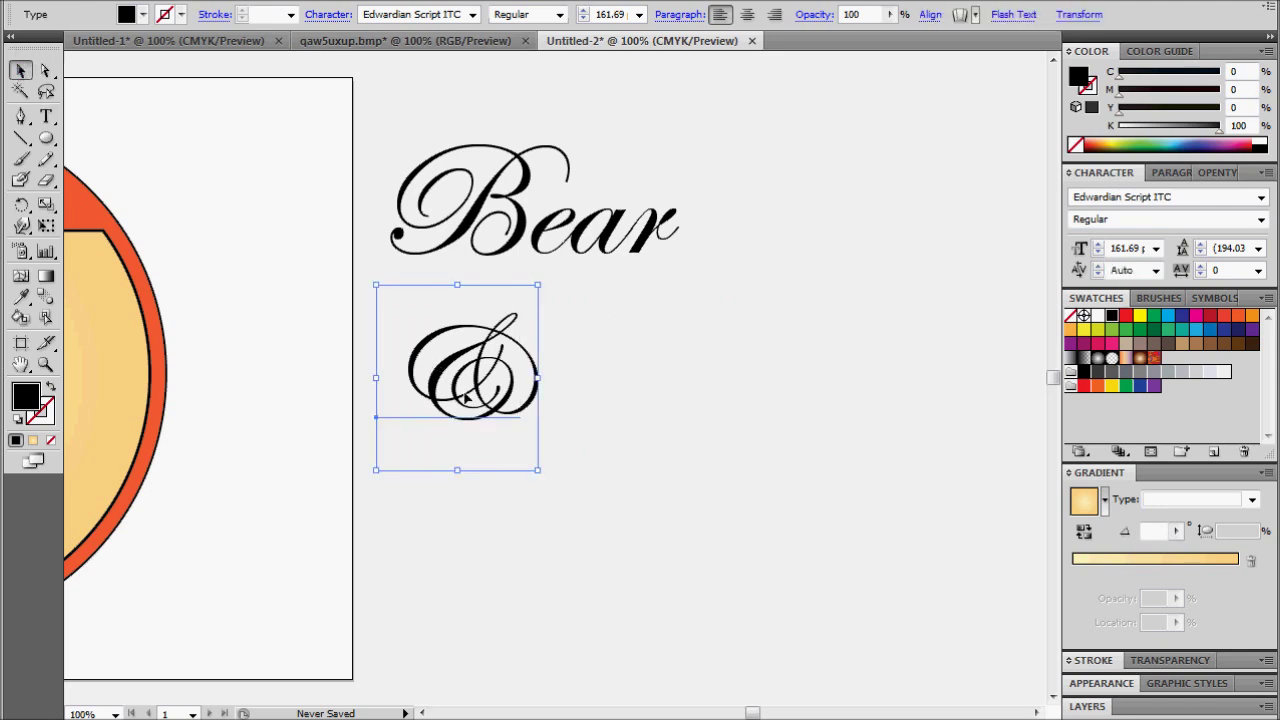
drag(465, 398, 737, 245)
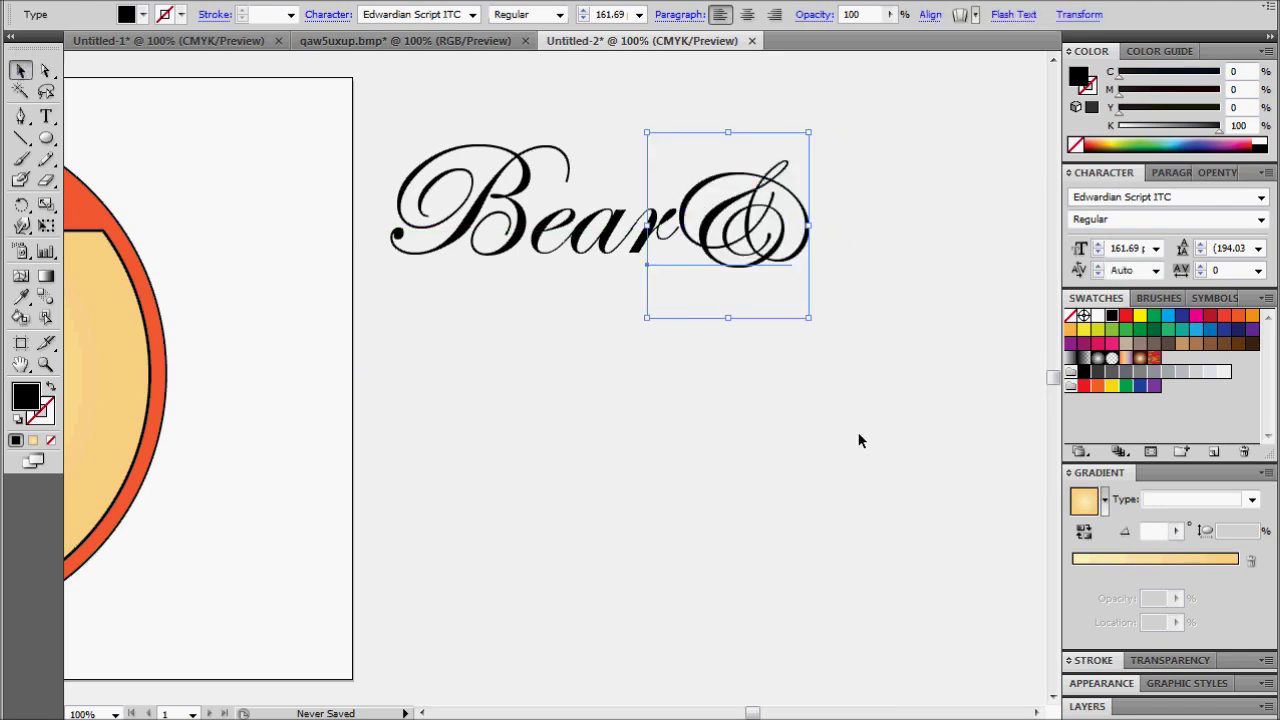
- Make another Bear copy, retype it as 'Arrow', and move it beneath Bear &
click(729, 434)
key(ctrl+v)
double_click(570, 380)
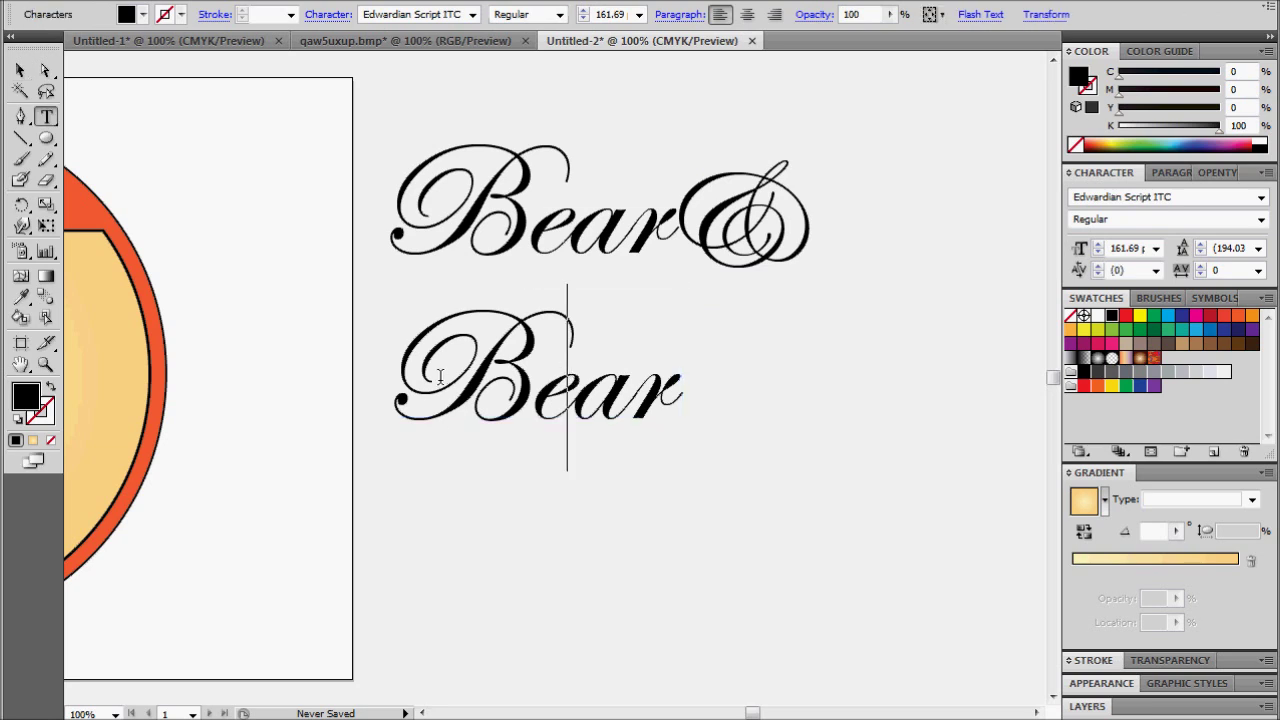
drag(440, 376, 702, 401)
text(Arro)
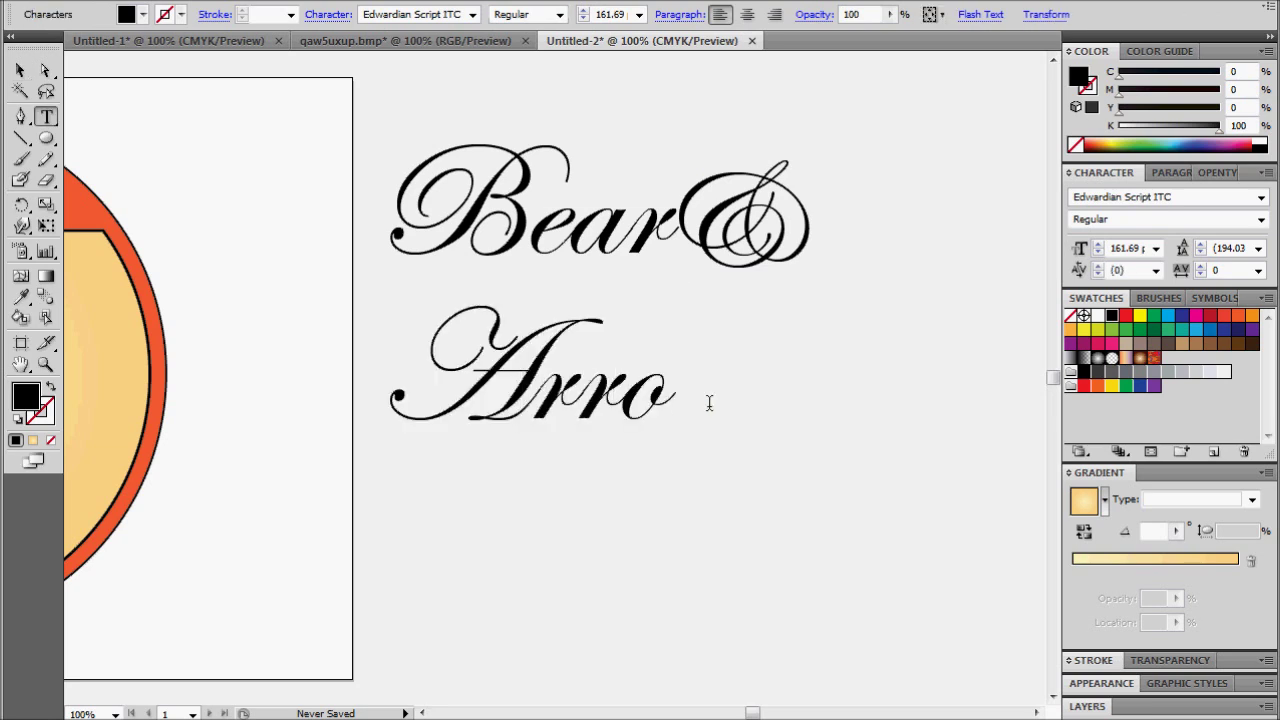
text(w)
click(20, 70)
click(517, 320)
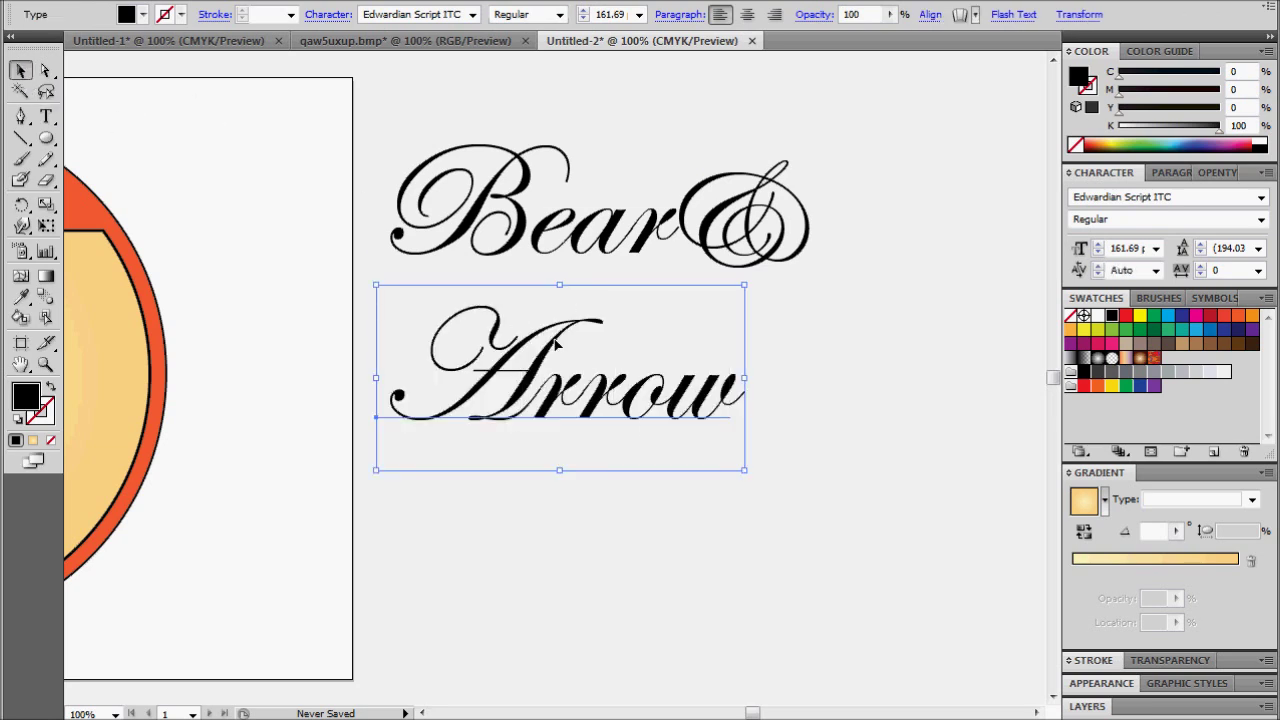
drag(644, 428, 690, 340)
- Fine-tune the Arrow and ampersand positions, then select all three words
click(898, 427)
drag(764, 189, 765, 208)
click(901, 230)
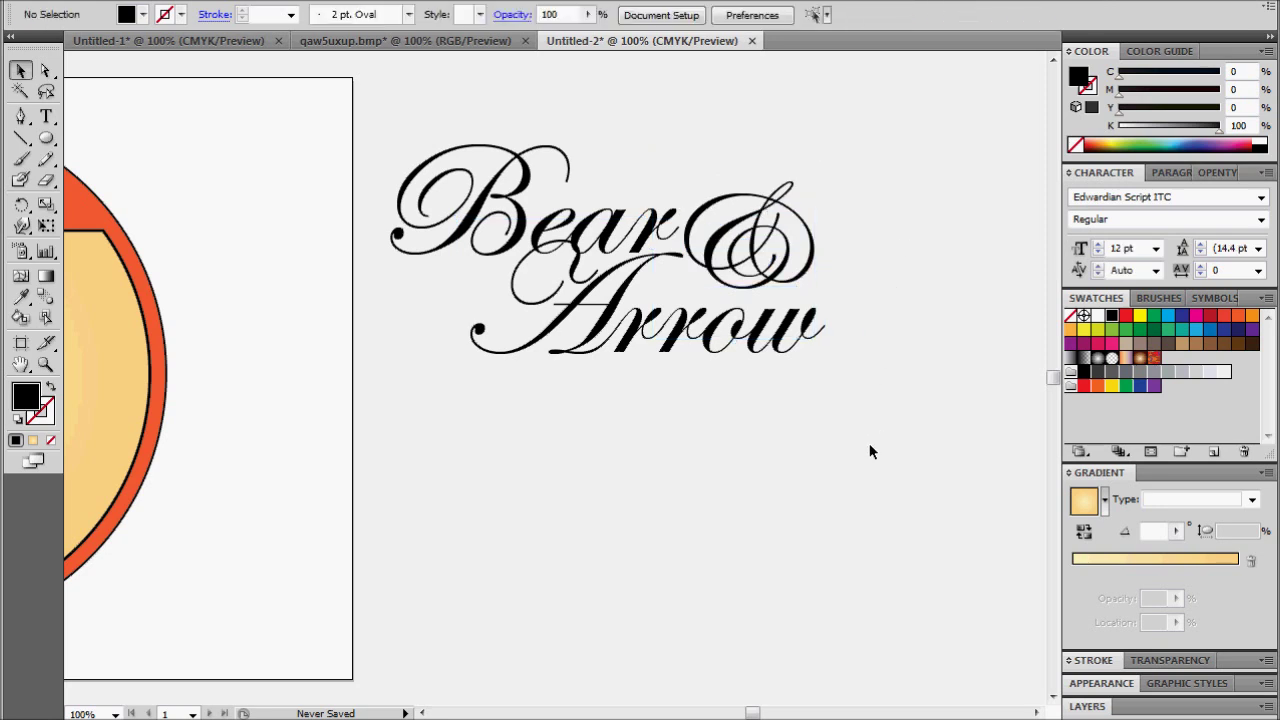
drag(869, 444, 500, 148)
- Group the Bear, ampersand and Arrow text into a single object with Object > Group
right_click(712, 346)
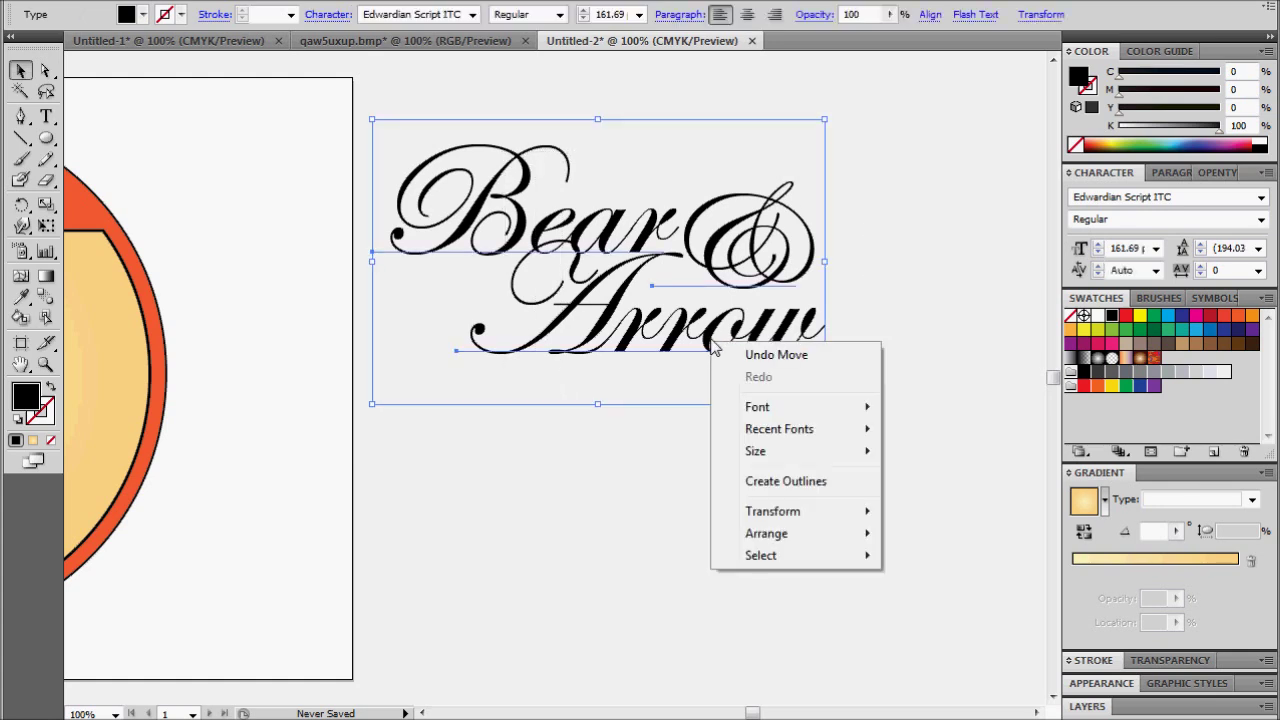
key(Escape)
click(130, 2)
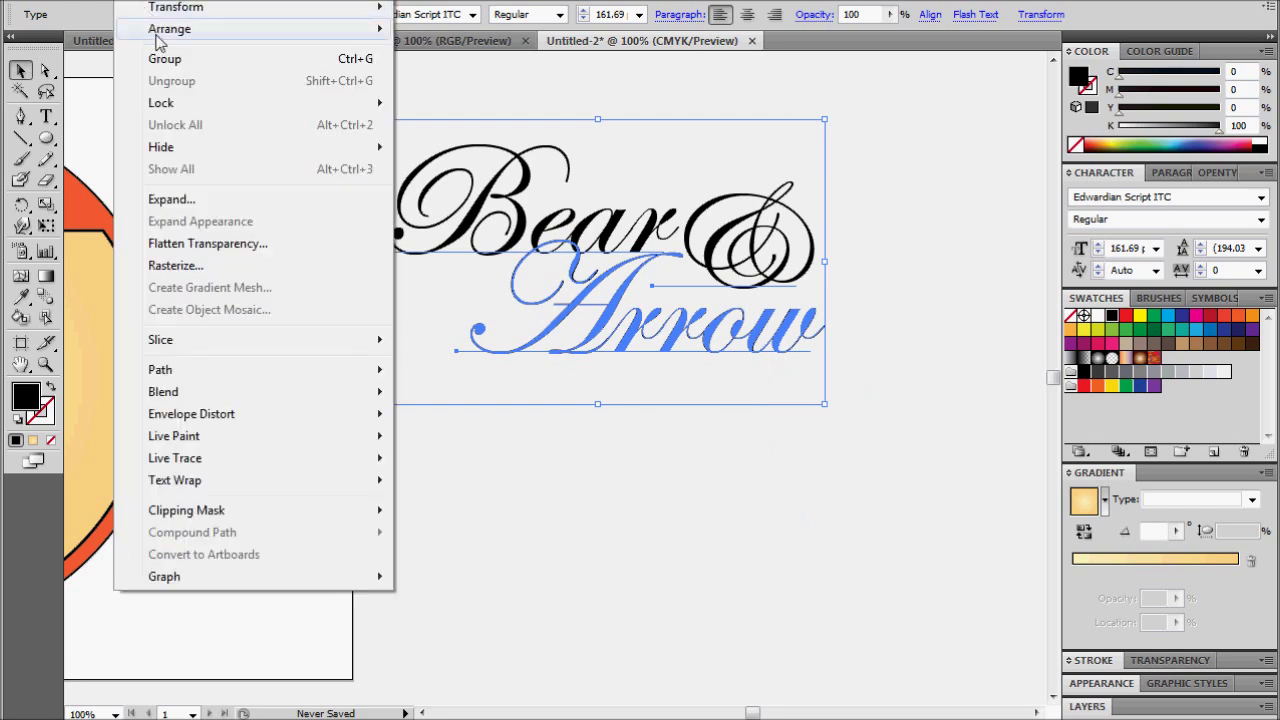
click(165, 60)
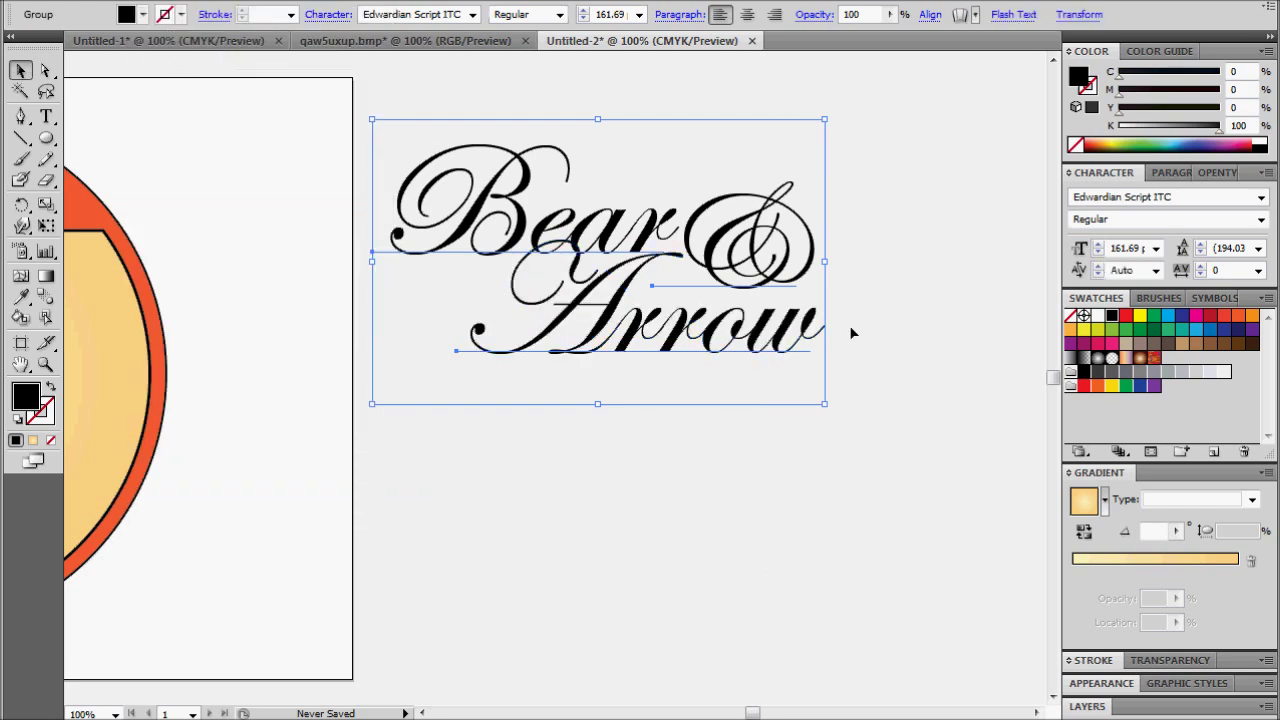
click(880, 450)
- Shift the logo group down-right and rotate it counterclockwise so it rises to the right
drag(740, 320, 767, 367)
click(880, 460)
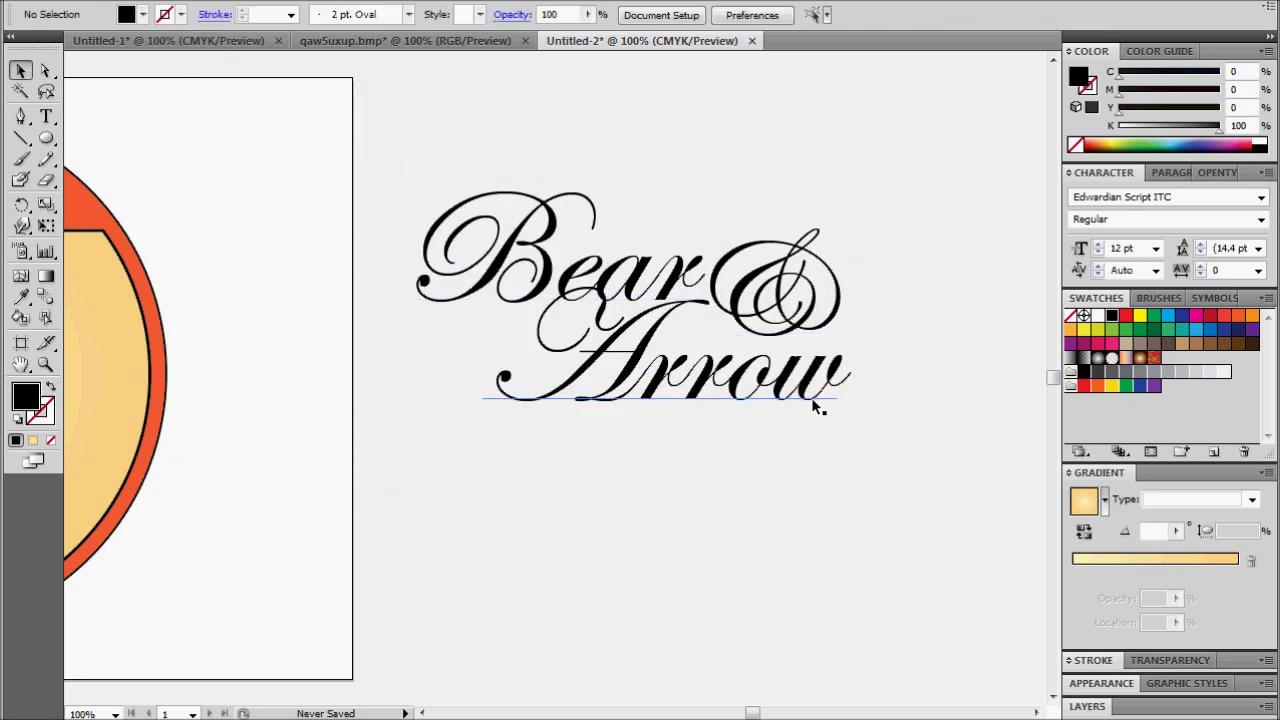
click(818, 404)
drag(859, 456, 918, 426)
click(903, 473)
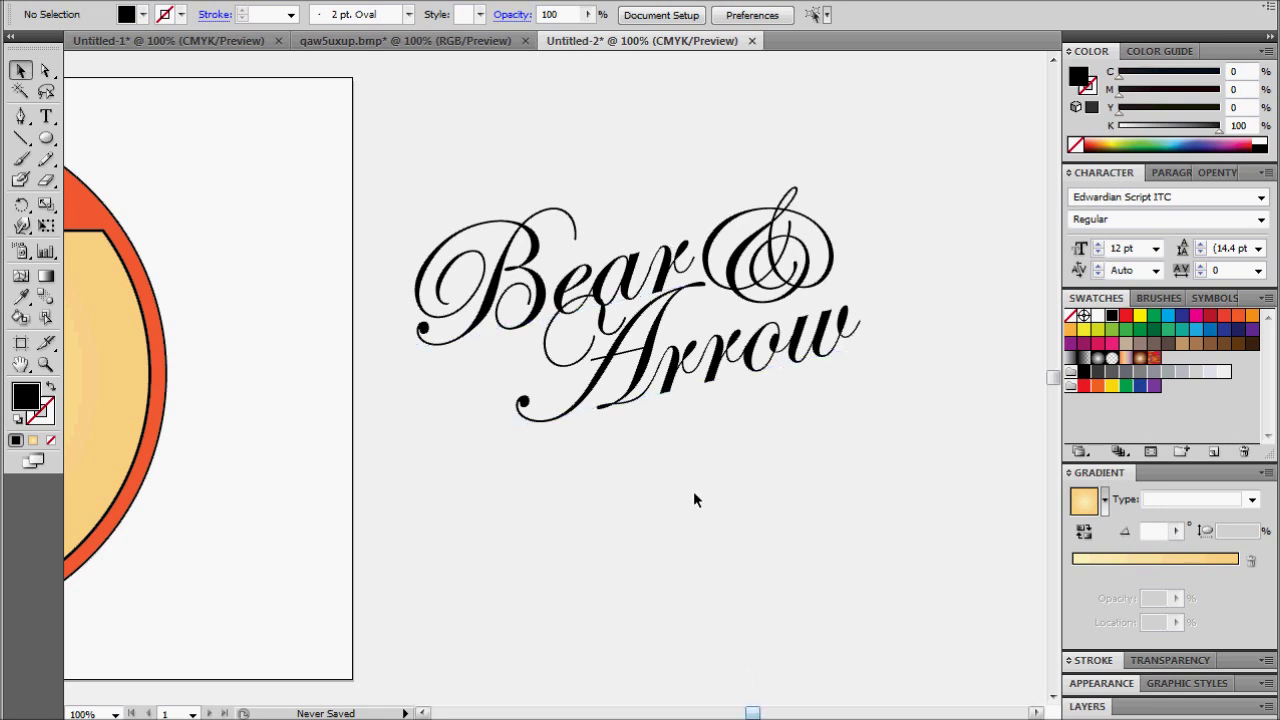
- Duplicate the logo below the original and give the copy a thick 6 pt black outline
click(662, 387)
key(ctrl+v)
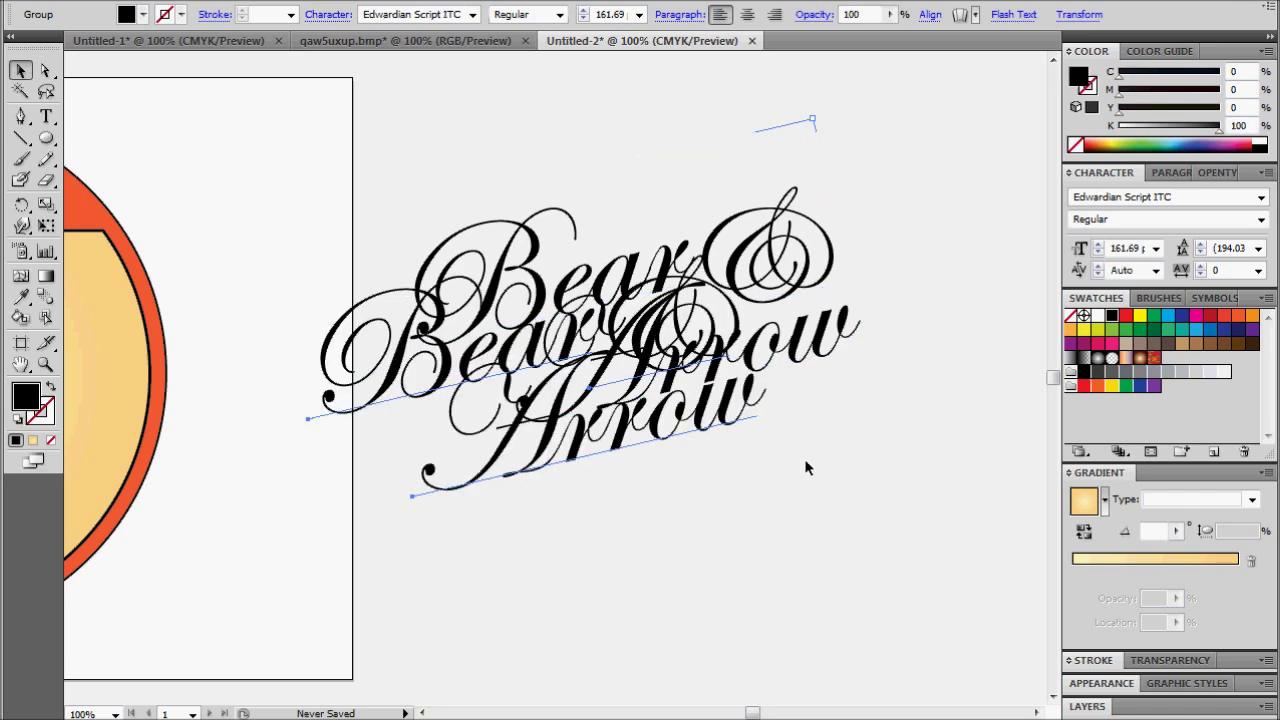
drag(674, 420, 815, 585)
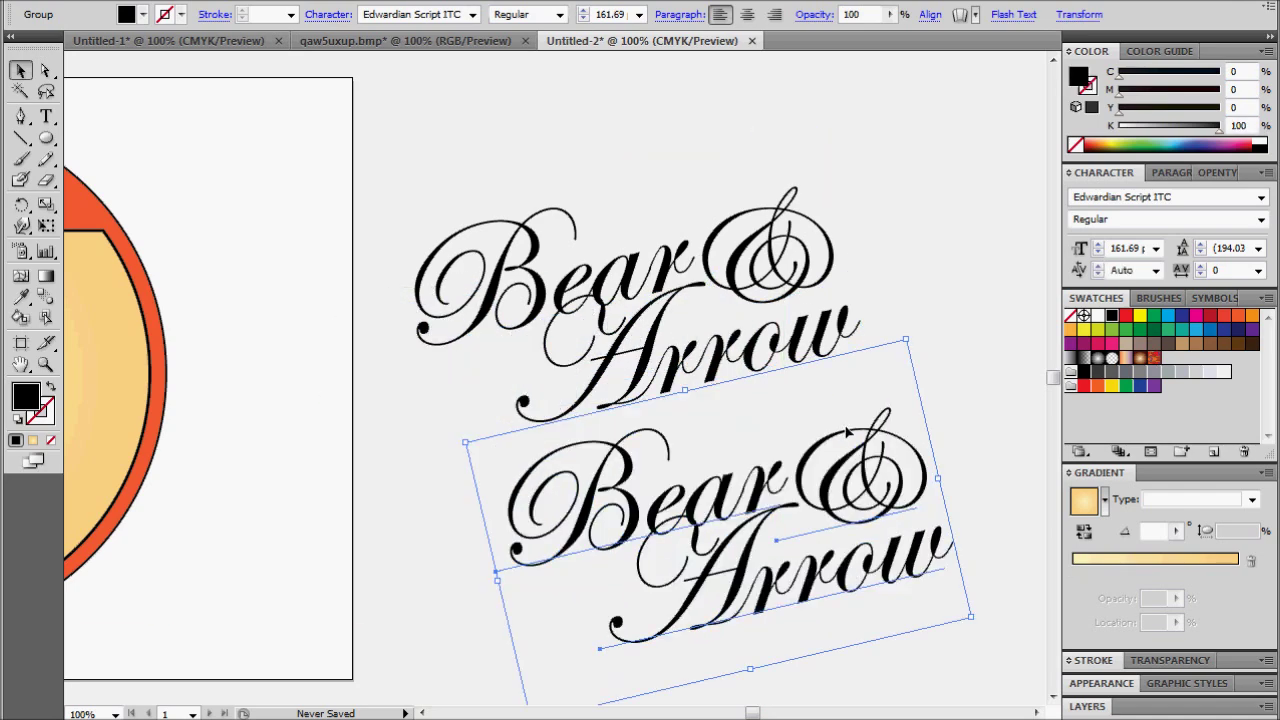
click(42, 414)
click(16, 440)
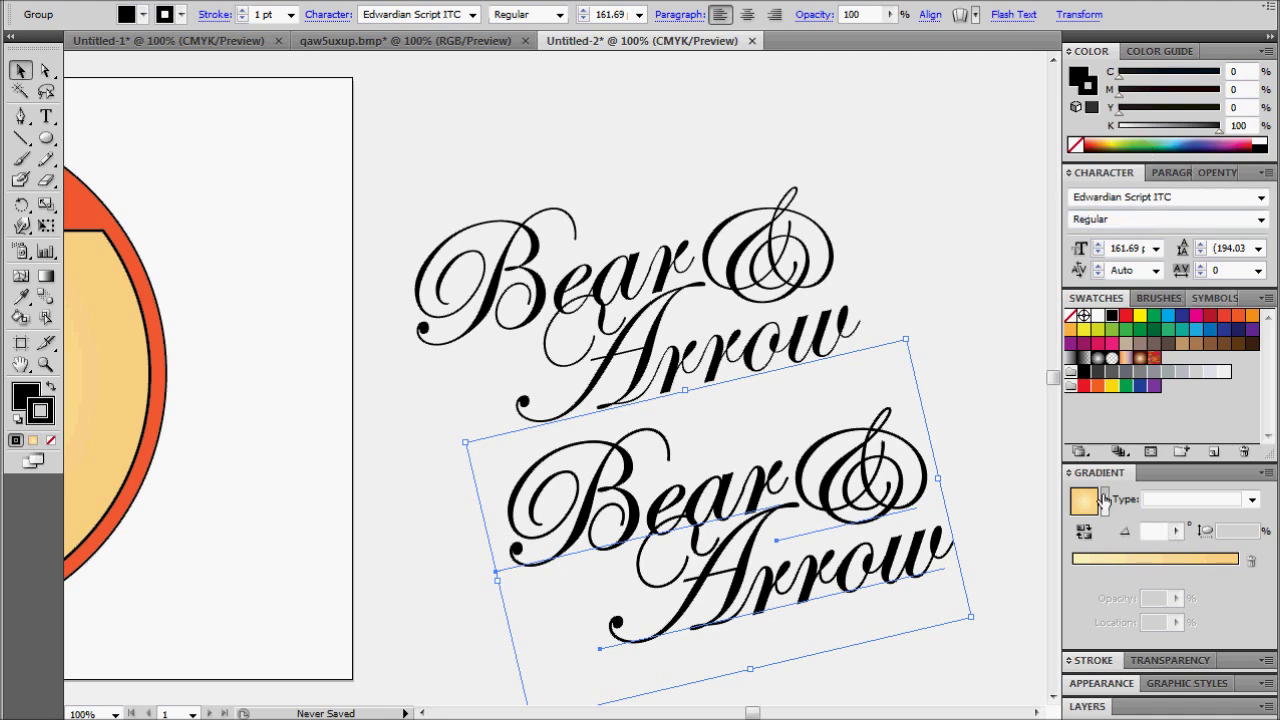
click(1093, 660)
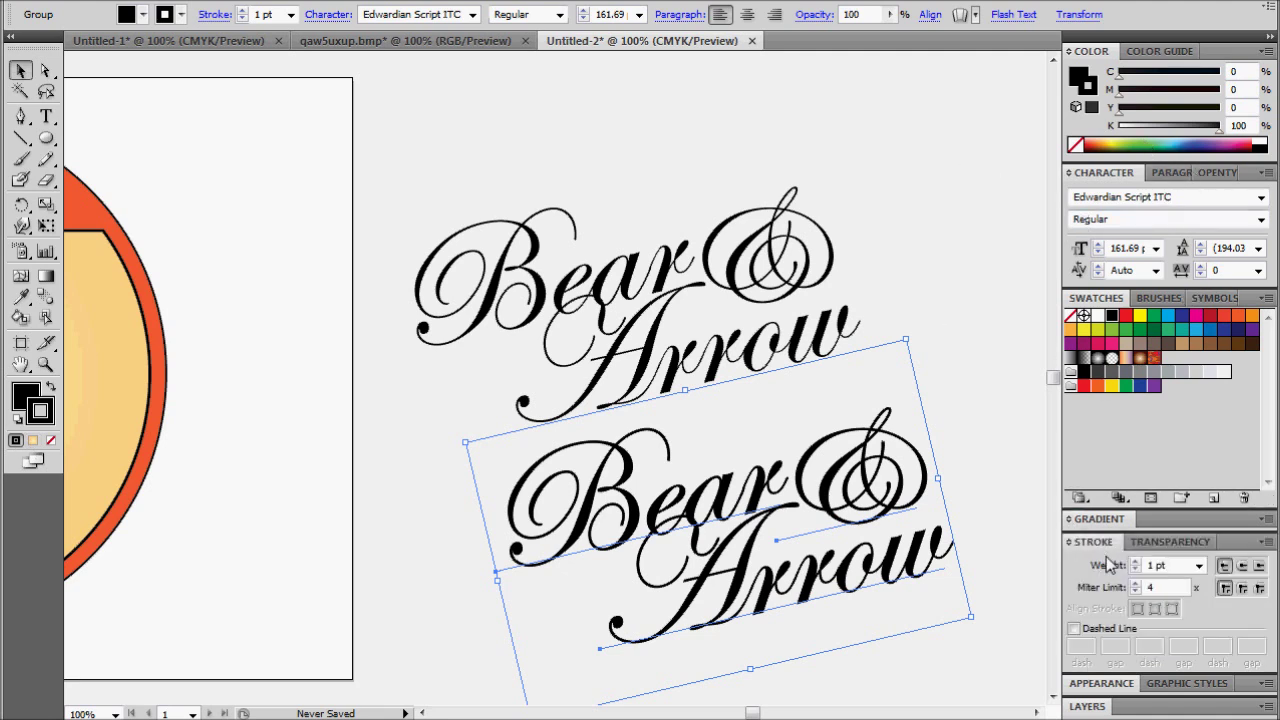
click(1135, 561)
click(1134, 562)
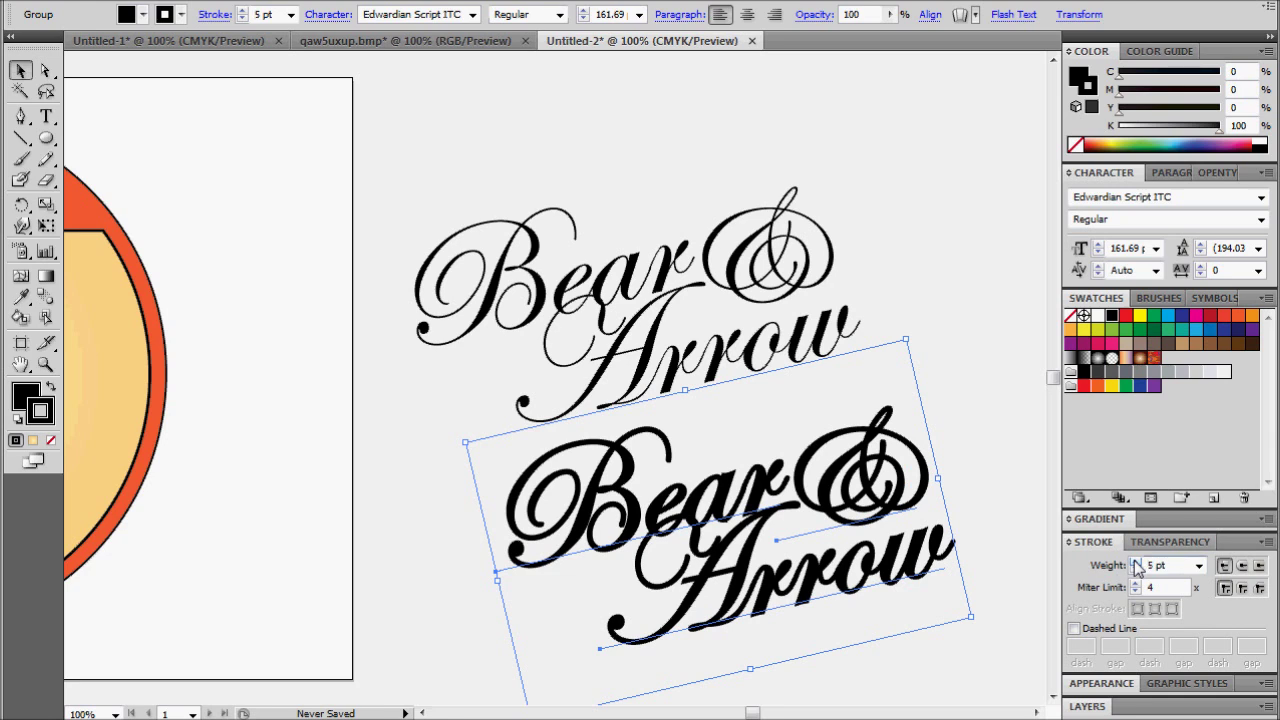
click(870, 269)
- Make the original logo white-filled with a black outline and move the bold copy onto it
click(714, 348)
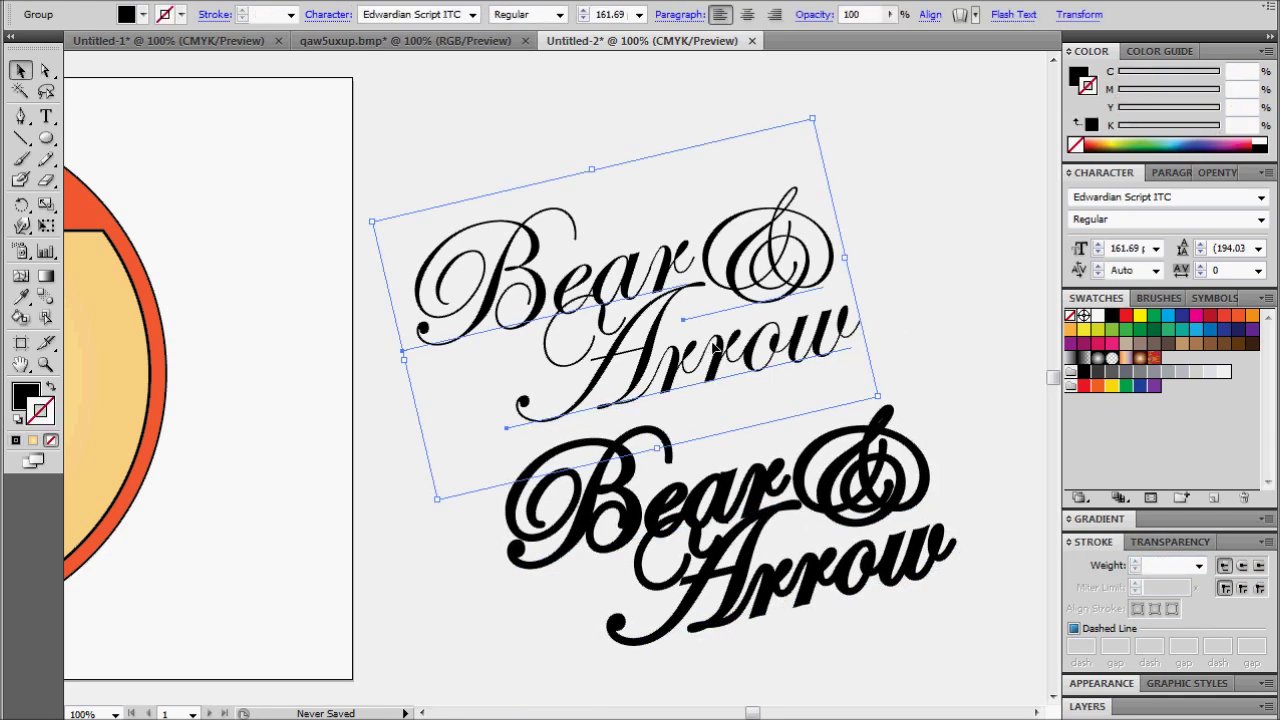
click(1099, 320)
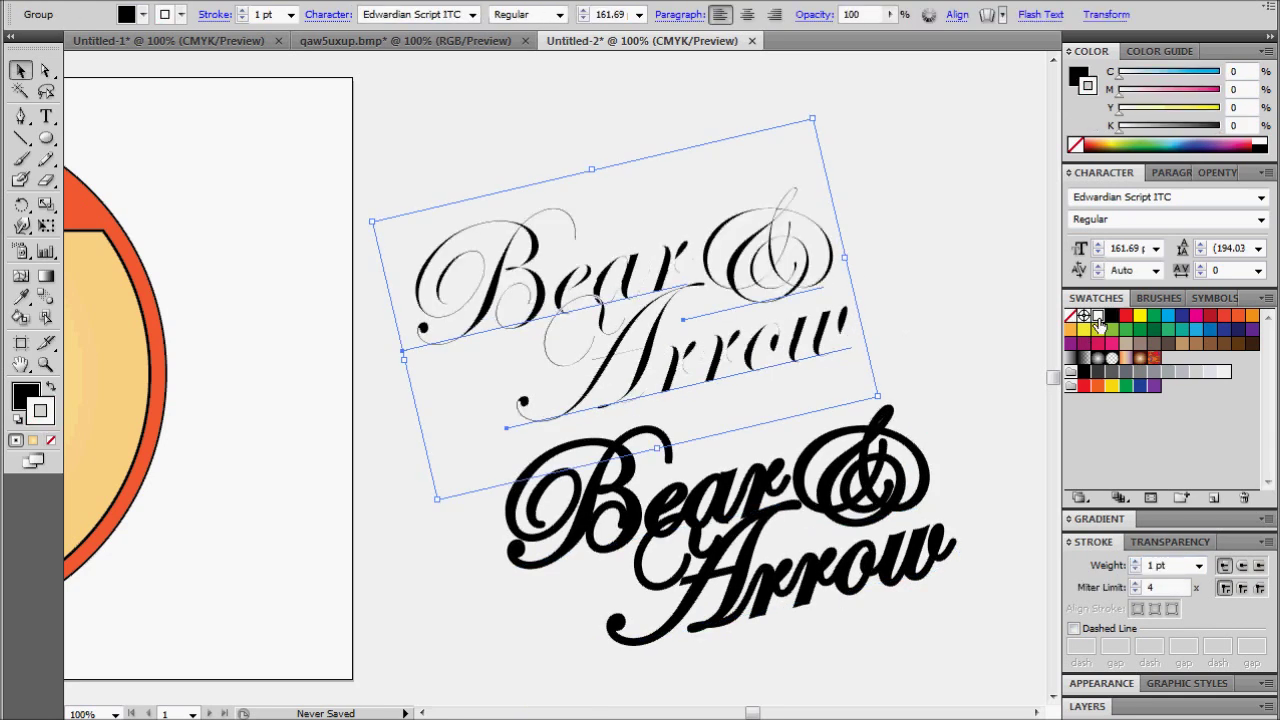
key(ctrl+z)
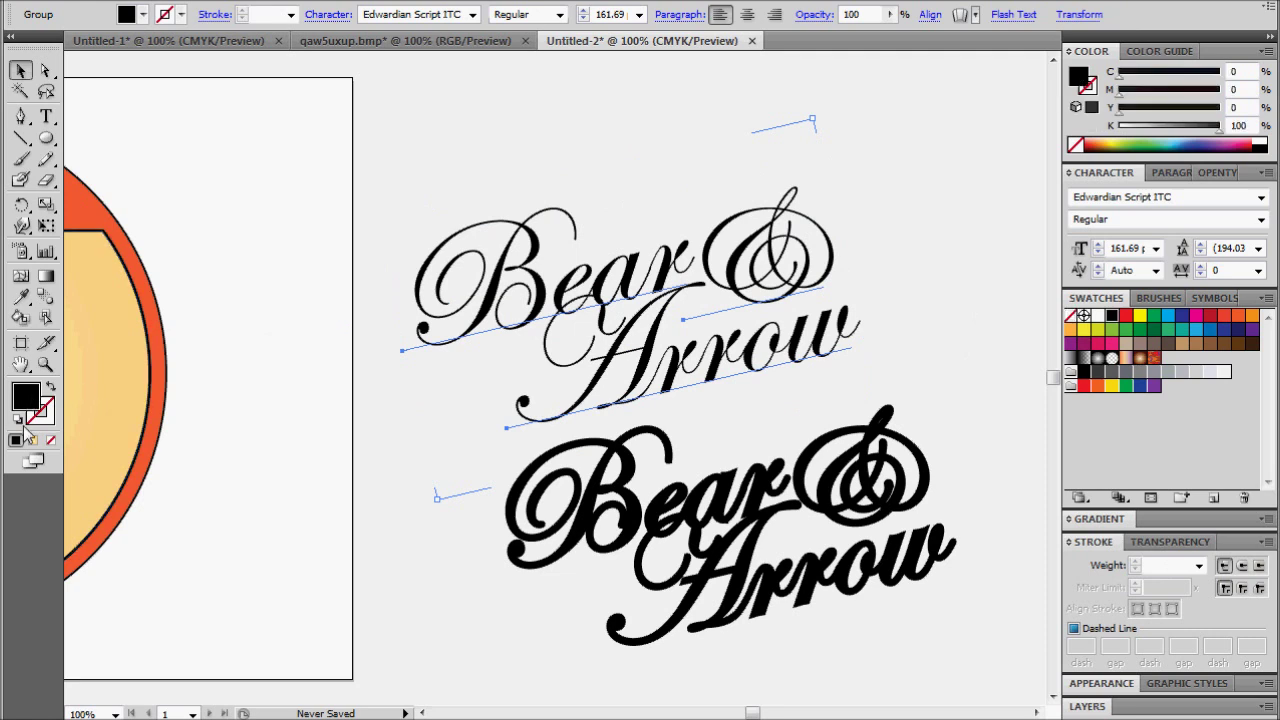
click(1097, 316)
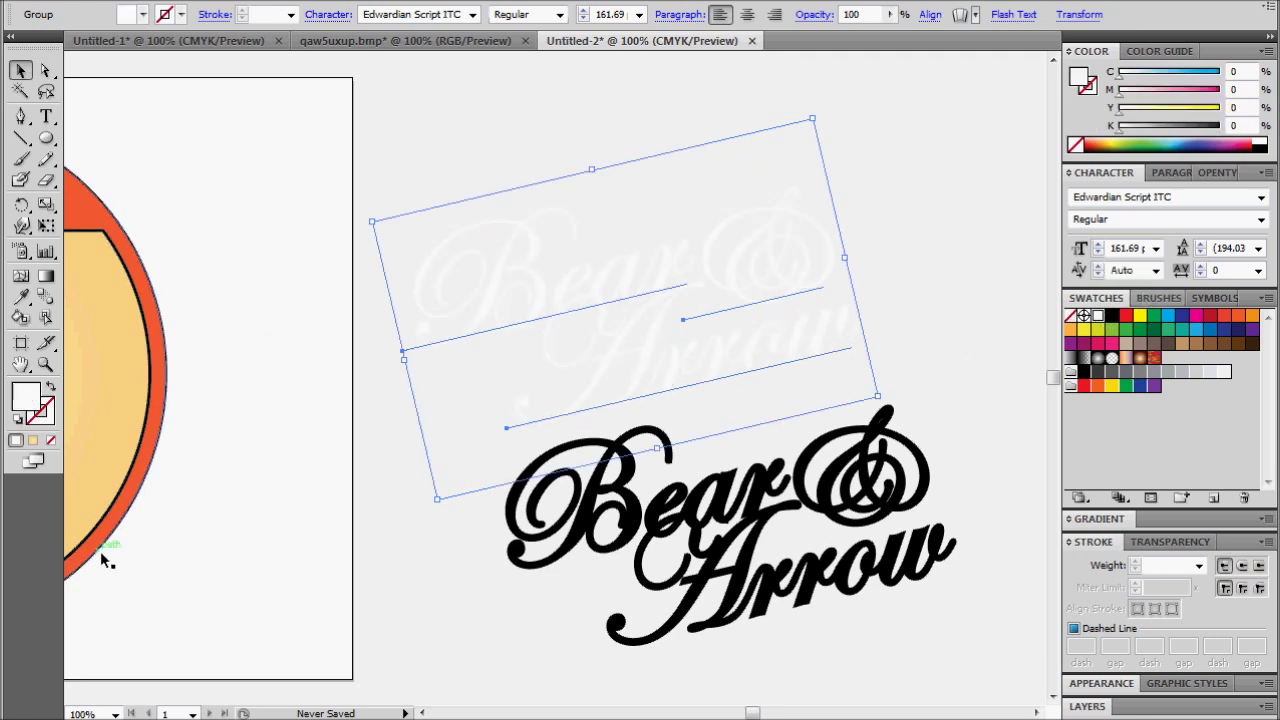
click(42, 412)
click(16, 440)
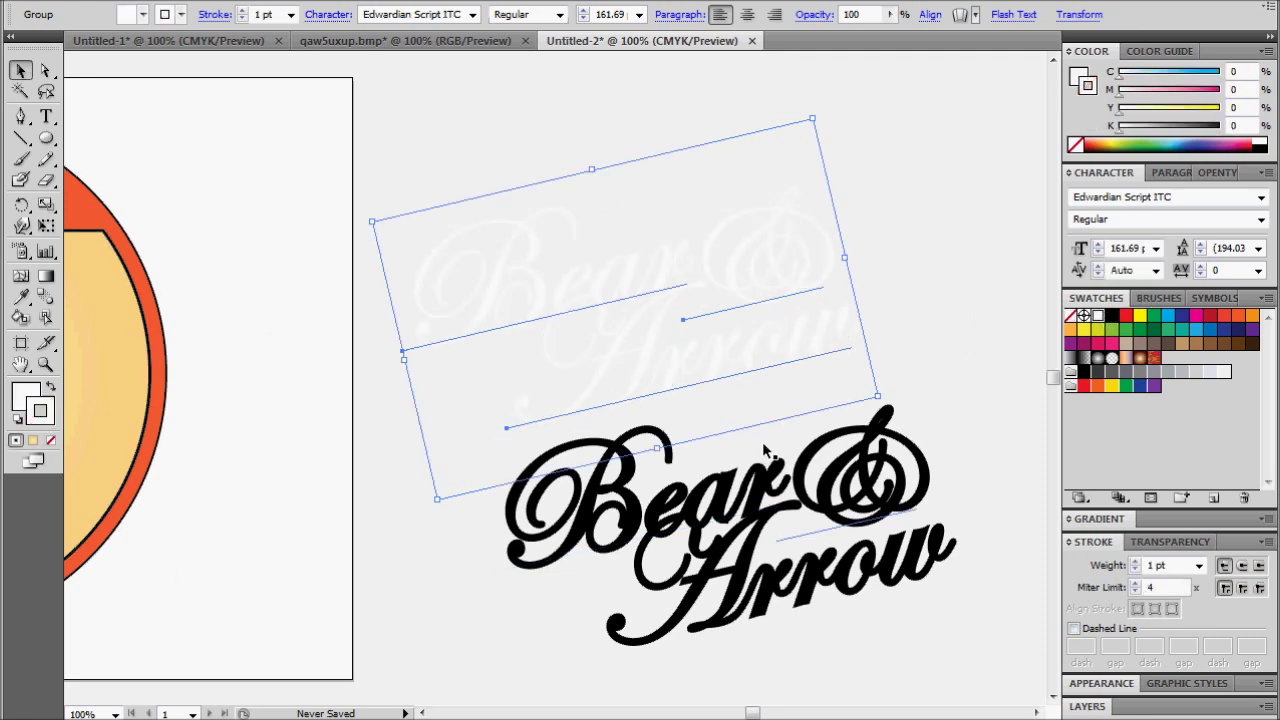
click(990, 397)
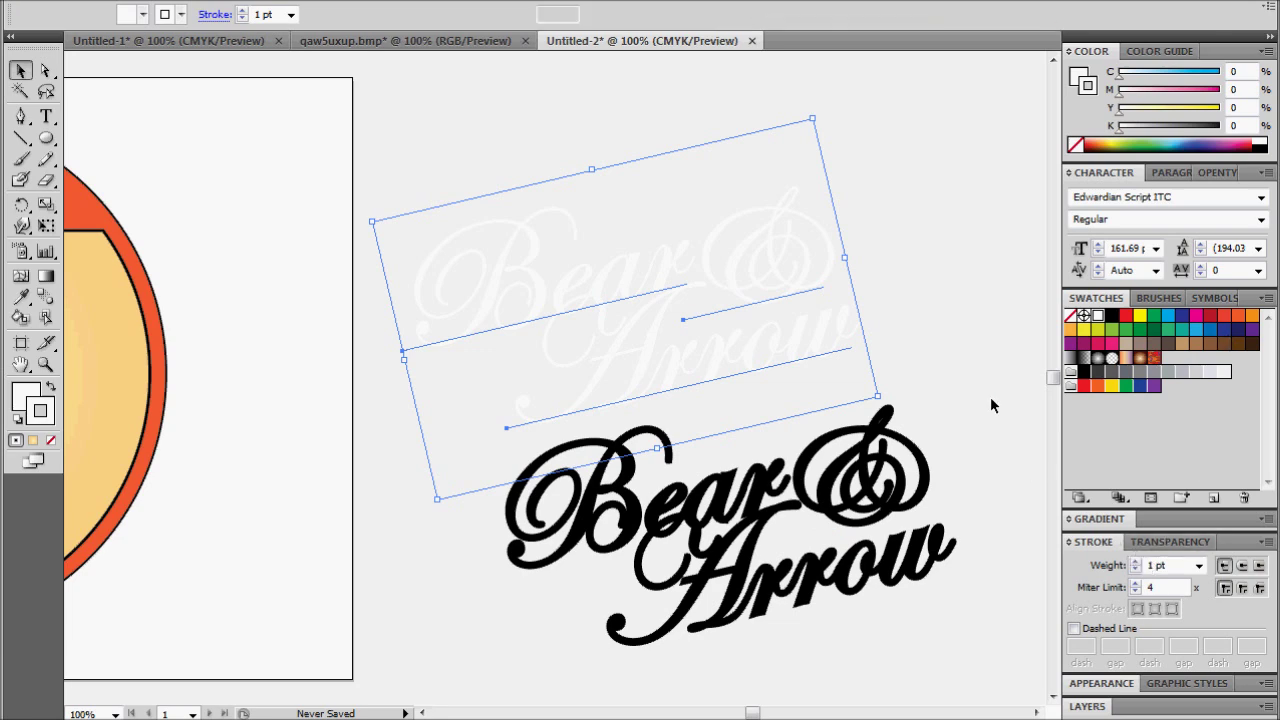
drag(858, 585, 753, 362)
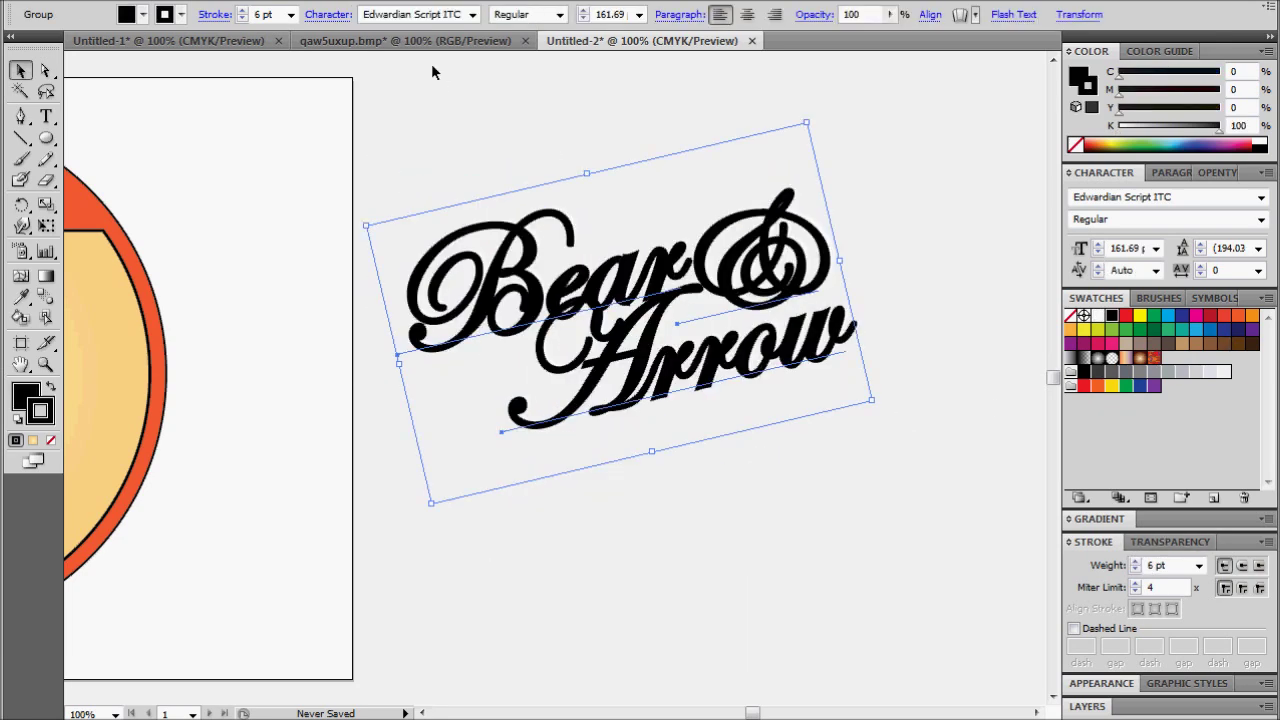
- Send the black logo copy to the back and nudge it up-right as an offset outline
click(130, 1)
mouse_move(171, 26)
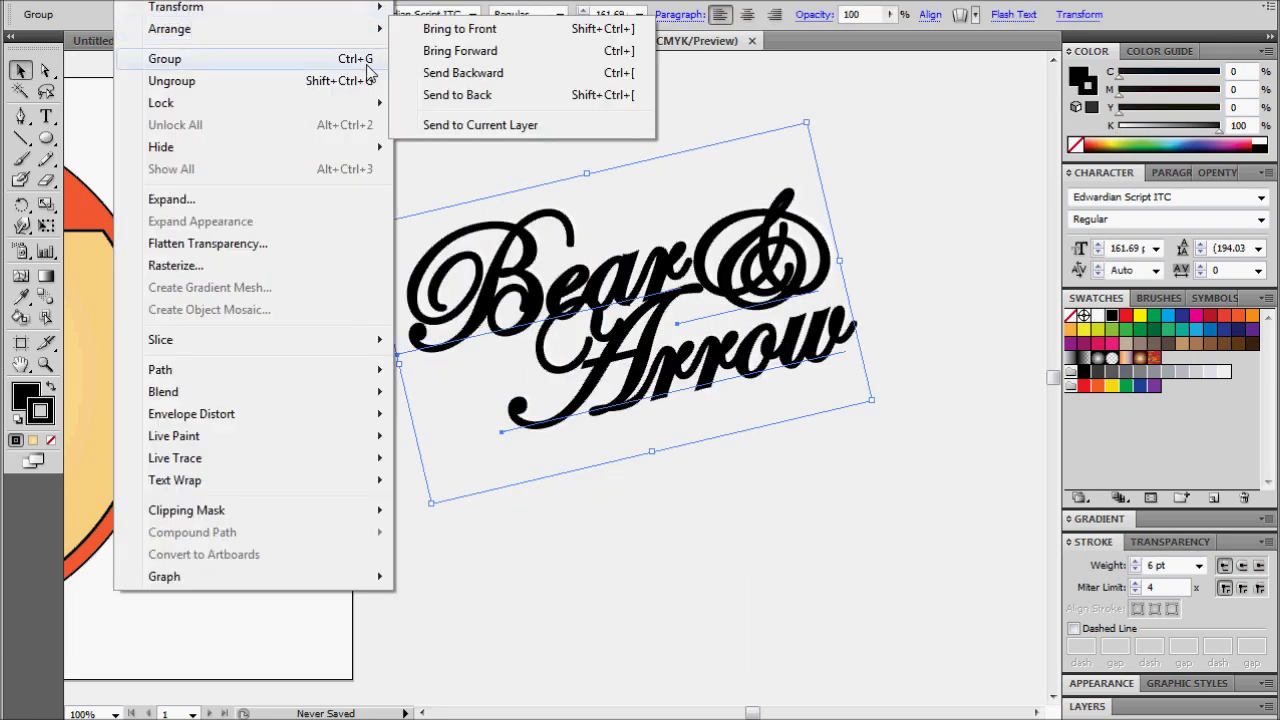
click(451, 94)
key(Right)
key(Right)
key(Right)
key(Right)
key(Up)
key(Up)
key(Up)
key(Up)
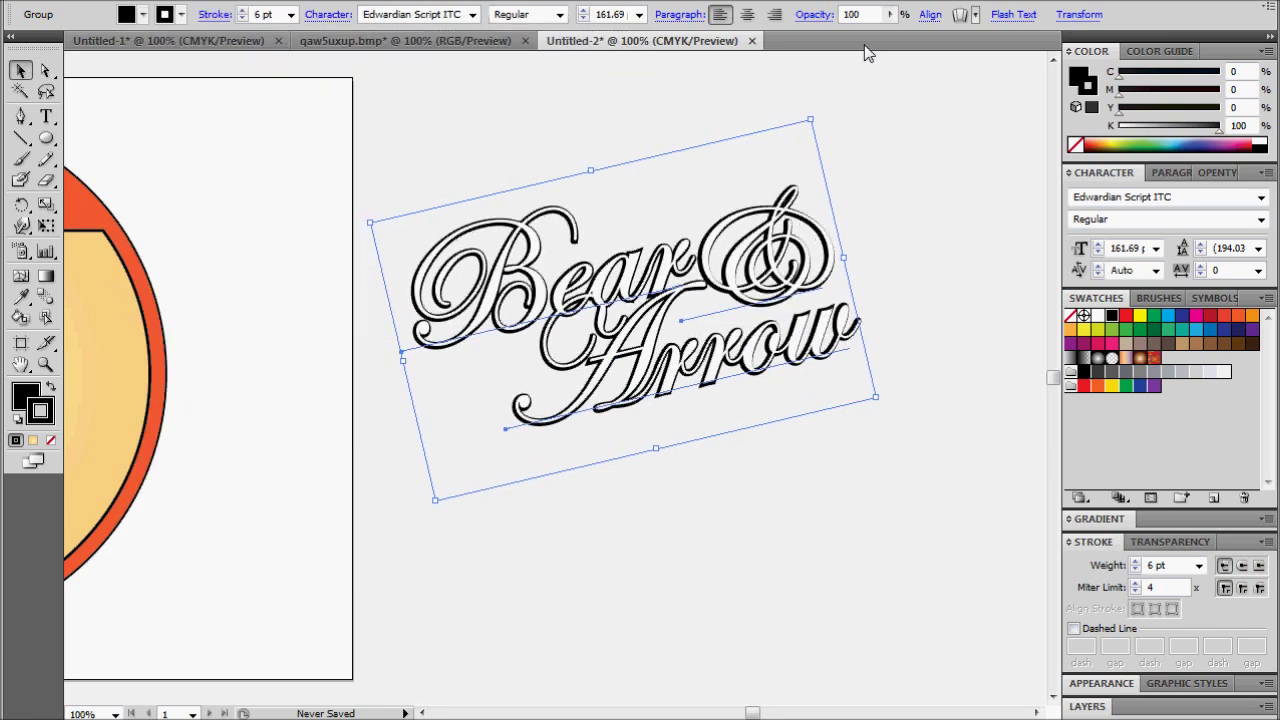
key(Down)
key(Down)
click(853, 531)
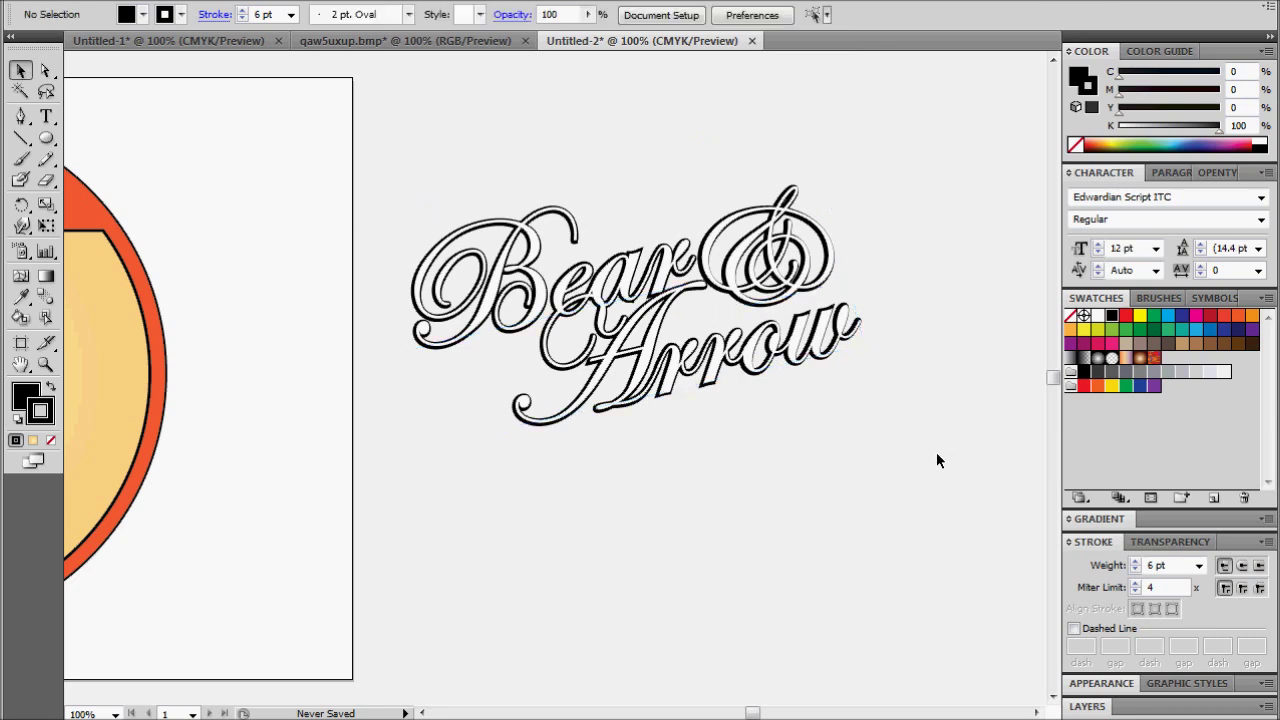
- Drag out another logo copy with an orange stroke and fill C0 M80 Y90 K0
drag(845, 365, 776, 450)
drag(583, 443, 755, 618)
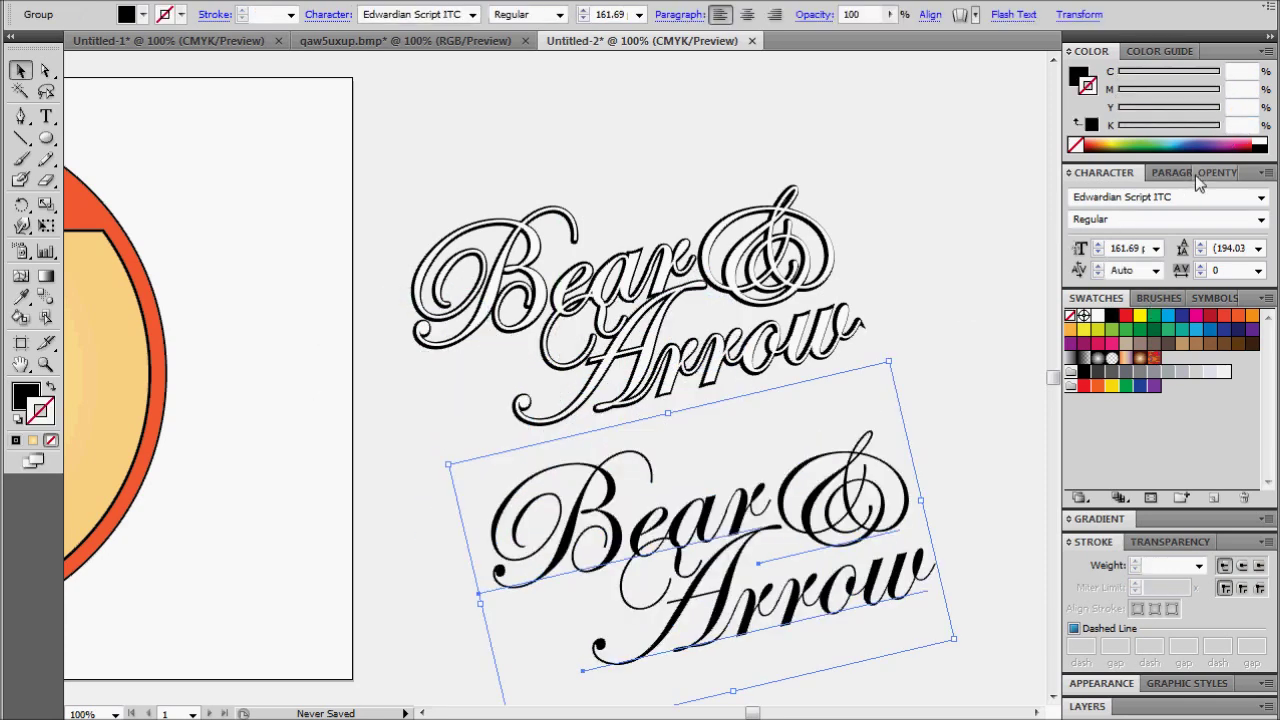
click(1238, 315)
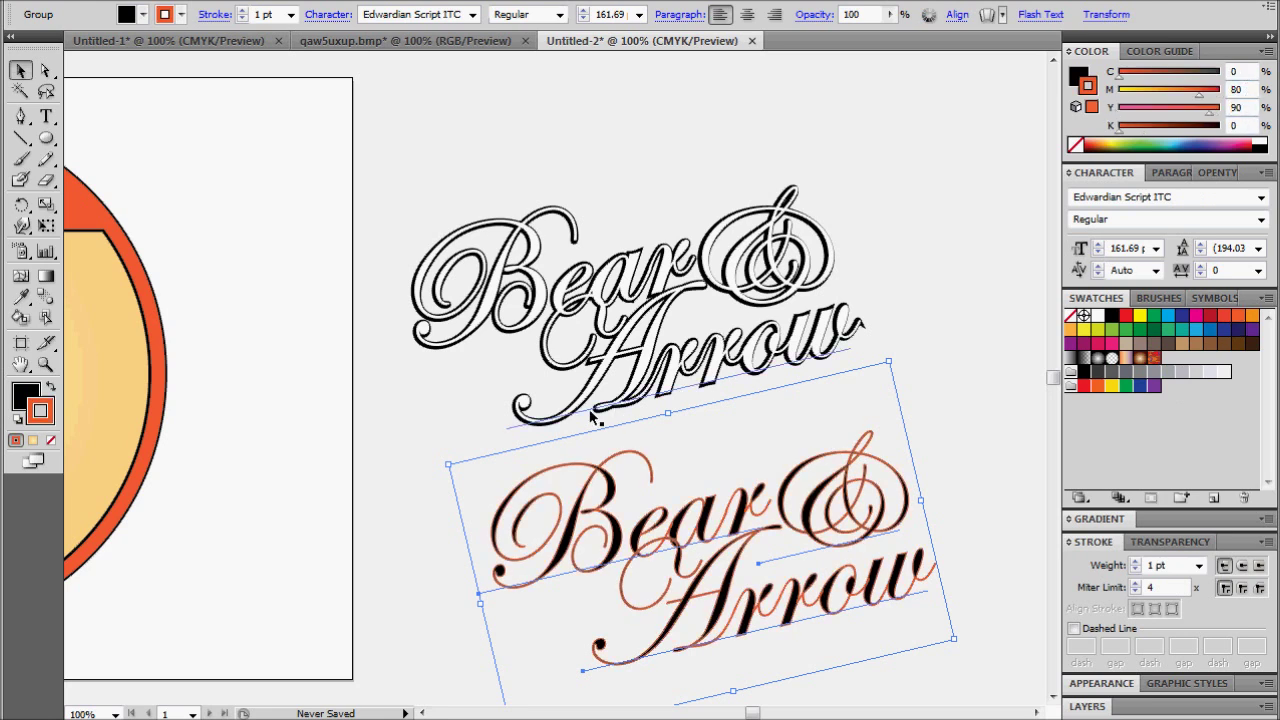
click(30, 395)
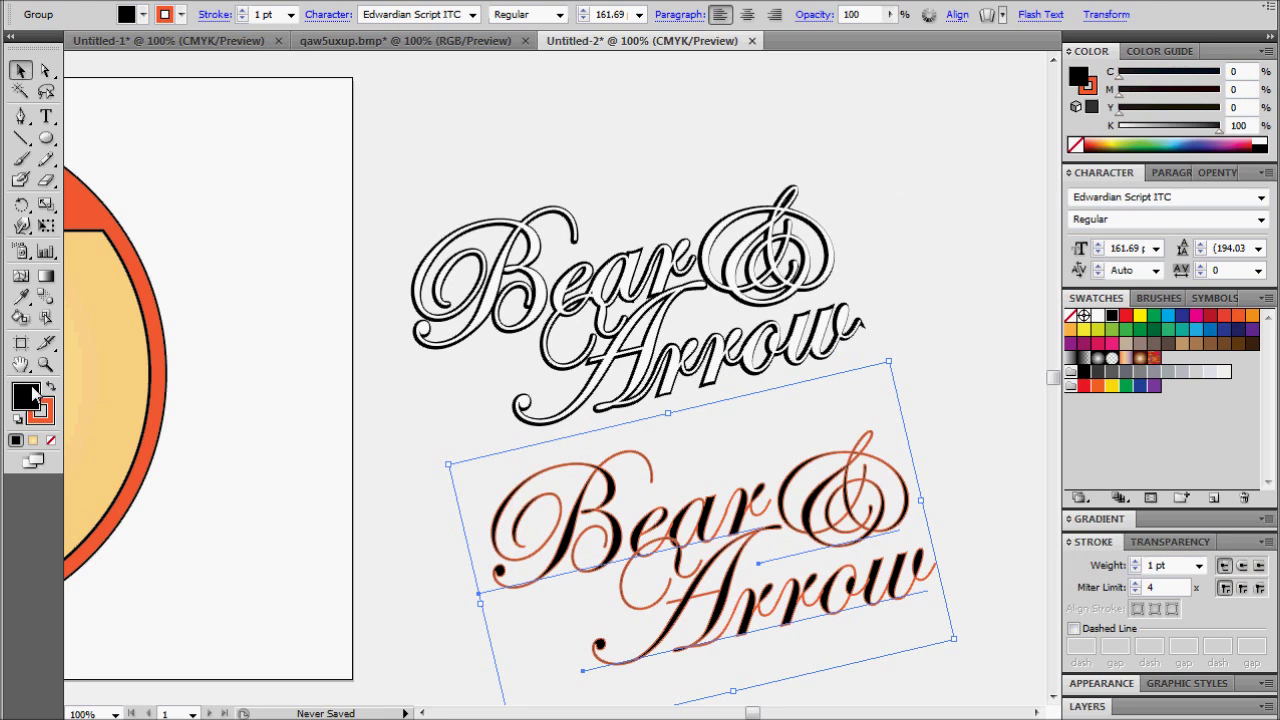
click(1236, 89)
text(80)
key(Tab)
text(90)
key(Tab)
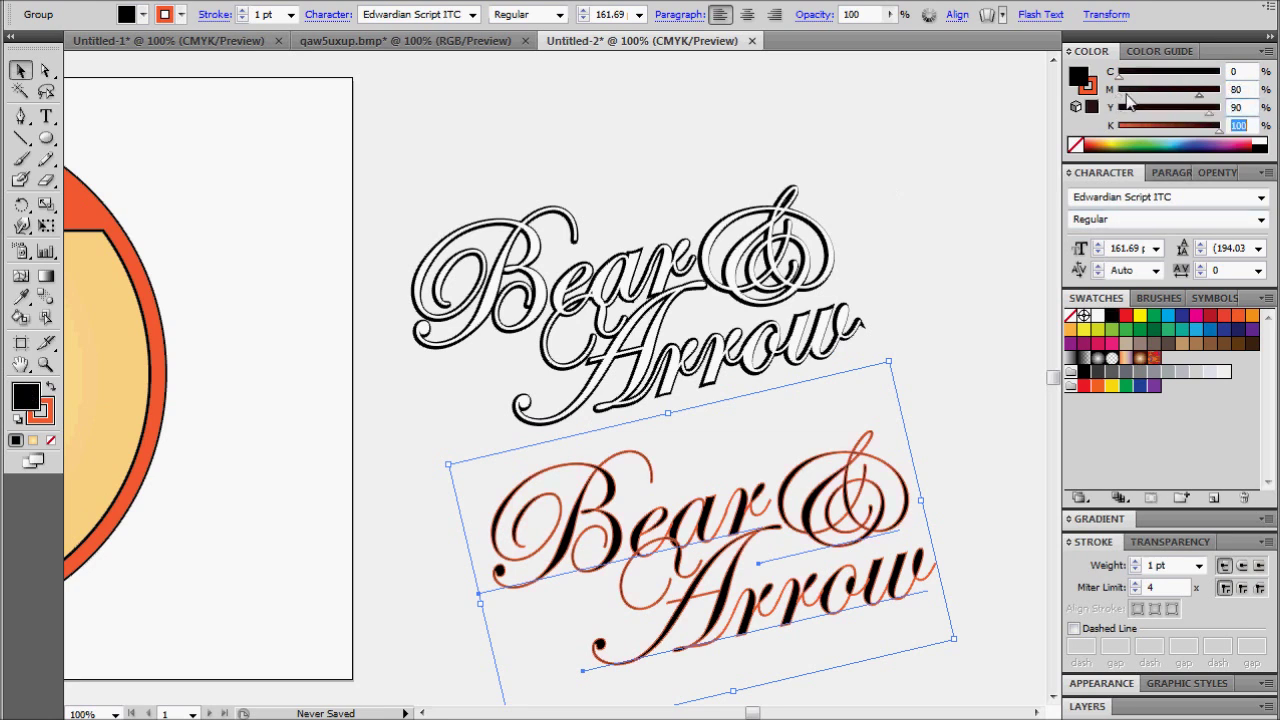
text(0)
key(Return)
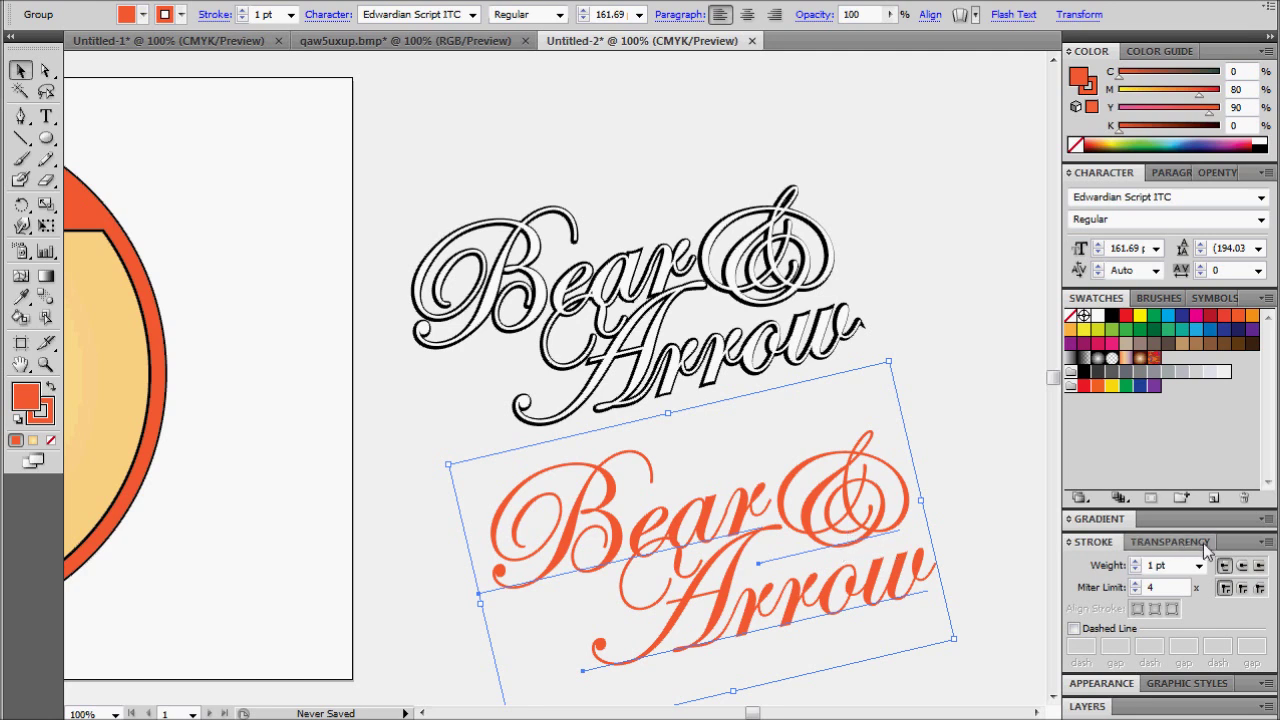
- Raise the orange copy's stroke weight to 10 pt and move it onto the outlined logo
click(1136, 562)
click(1136, 562)
click(1136, 562)
click(1136, 562)
click(1136, 562)
click(1136, 562)
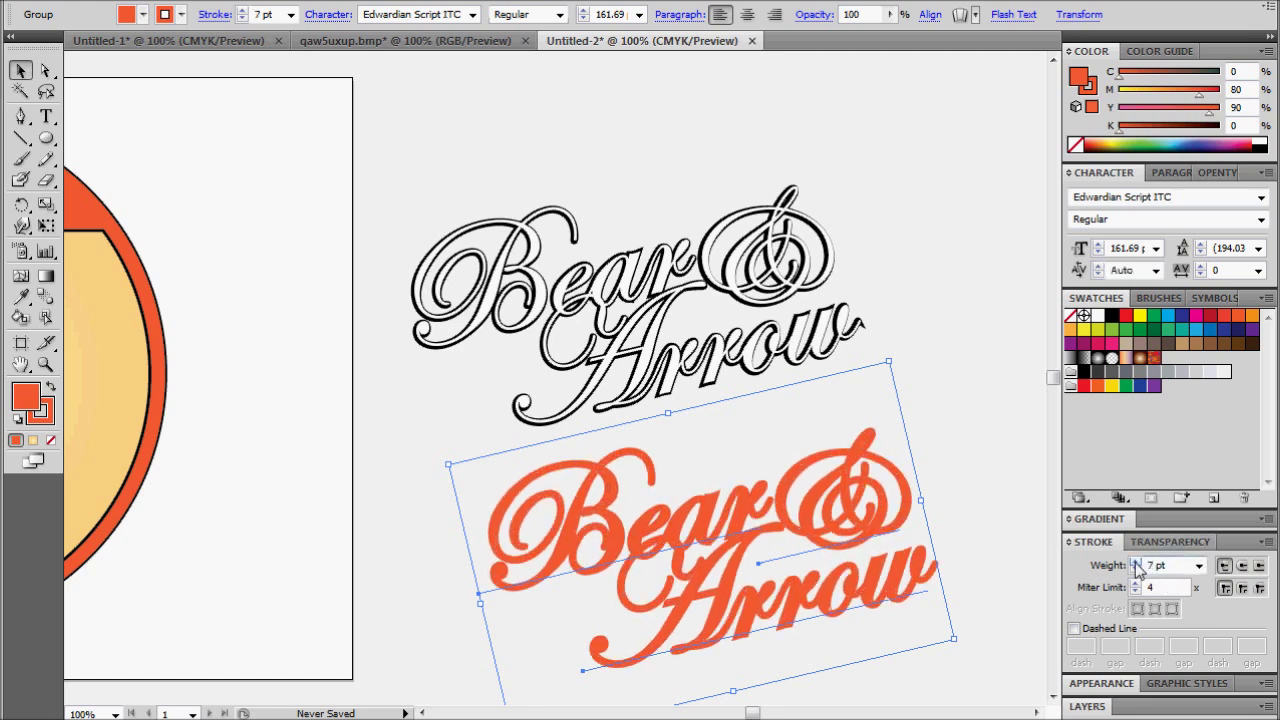
click(1136, 562)
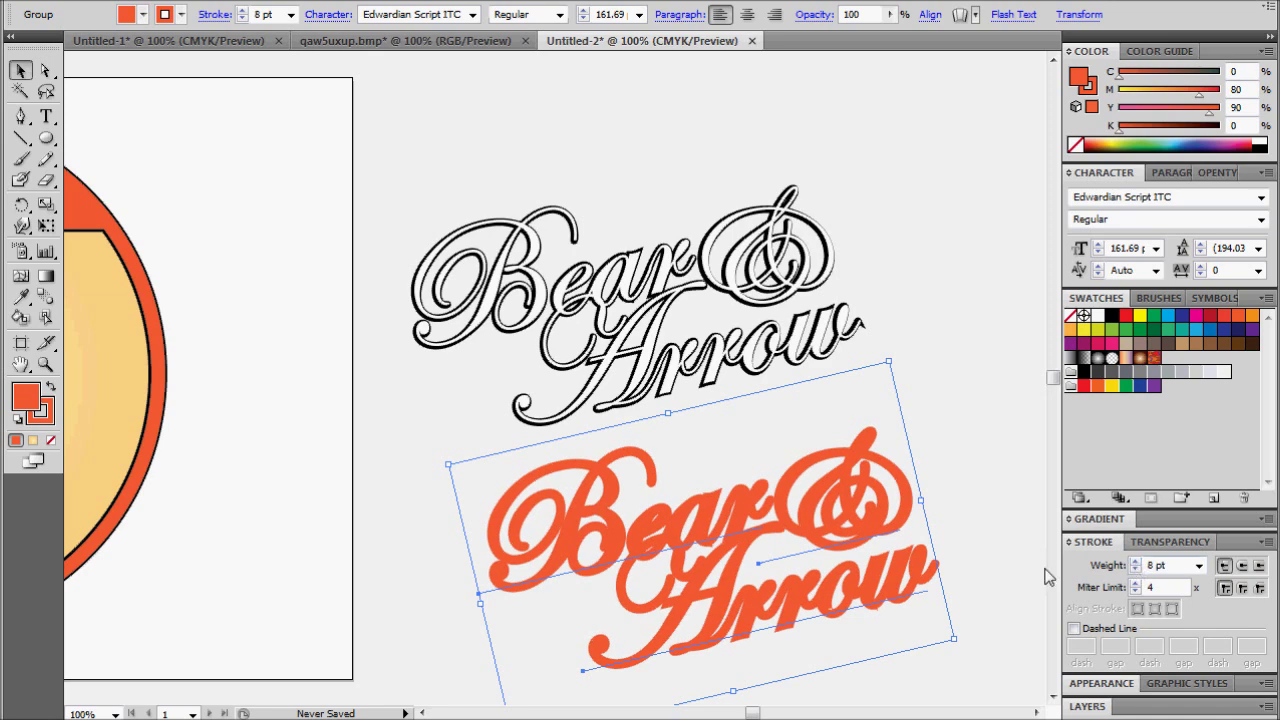
click(1136, 562)
click(1136, 562)
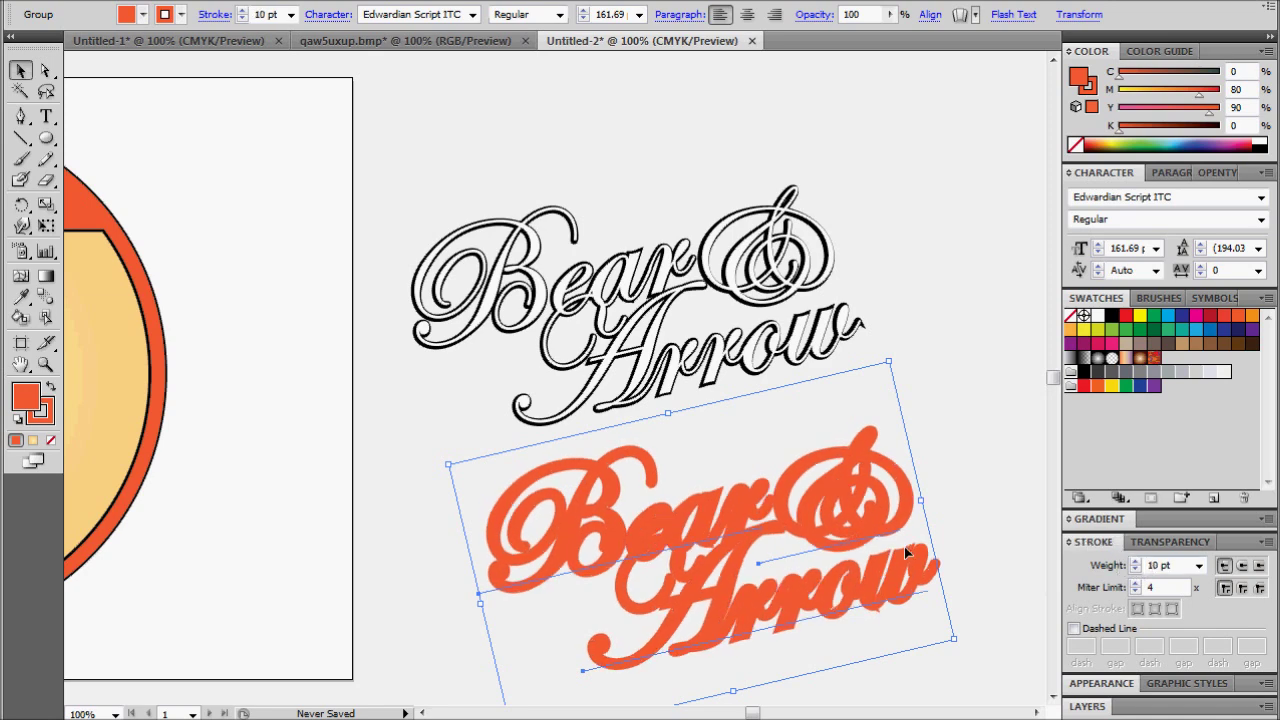
drag(880, 593, 824, 322)
- Send the orange copy behind the logo and offset it as a shadow, nudged slightly upward
click(130, 2)
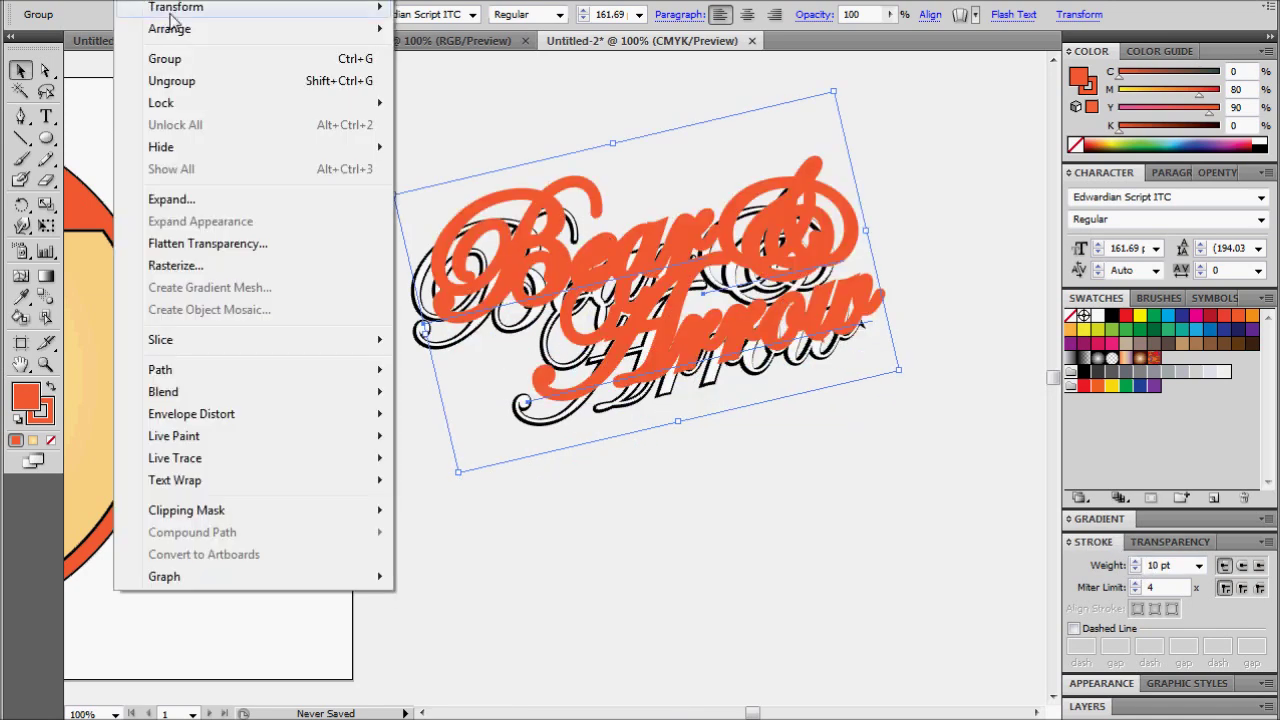
mouse_move(209, 37)
click(468, 98)
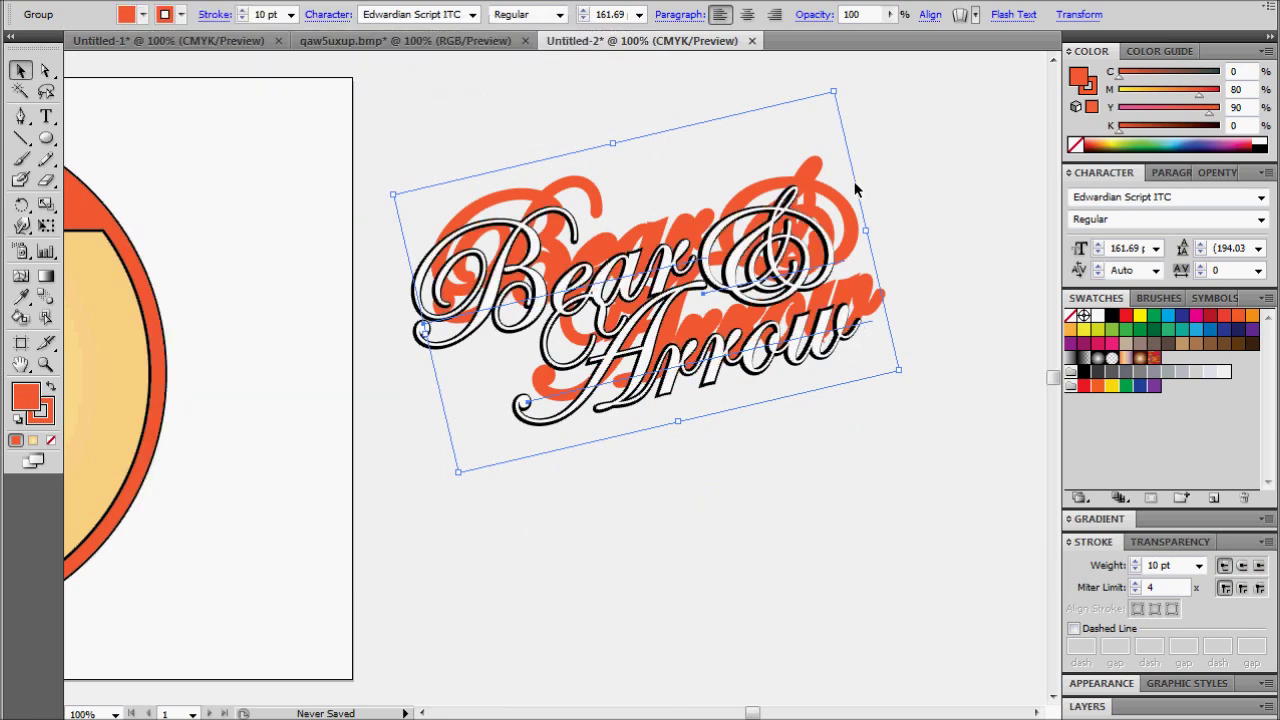
drag(807, 177, 784, 213)
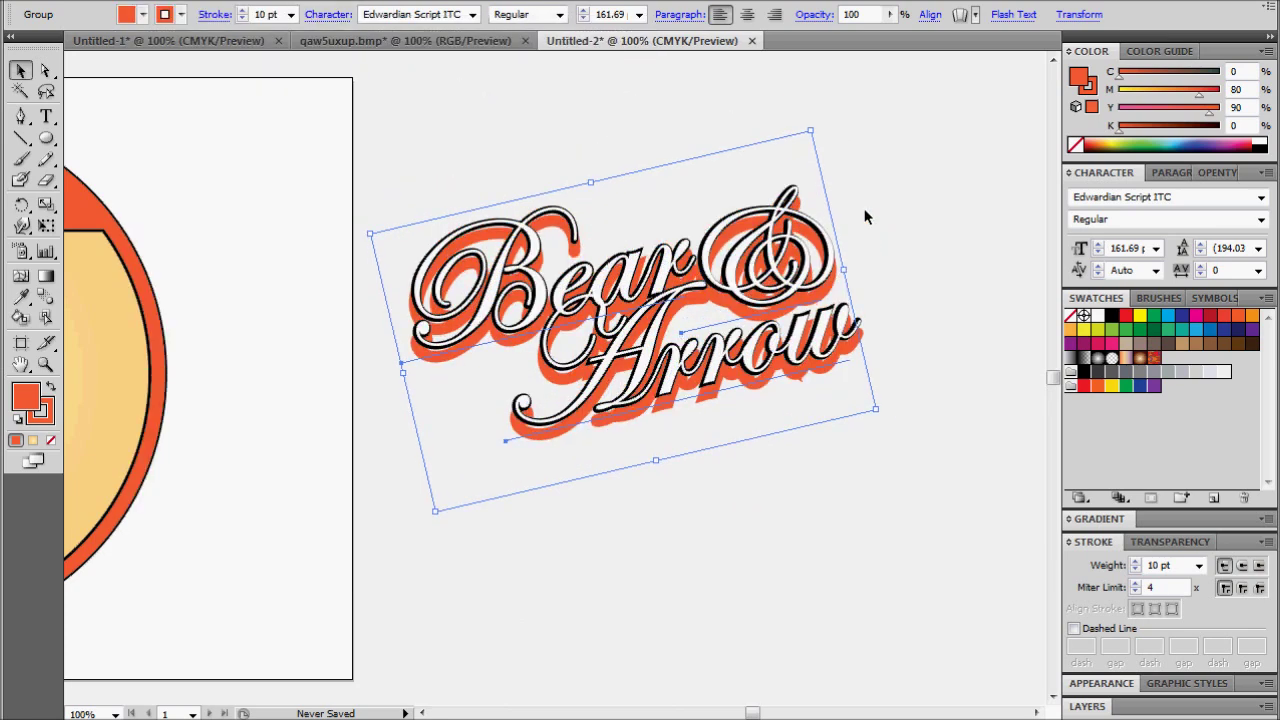
key(Right)
key(Right)
key(Right)
key(Up)
key(Up)
key(Up)
key(Up)
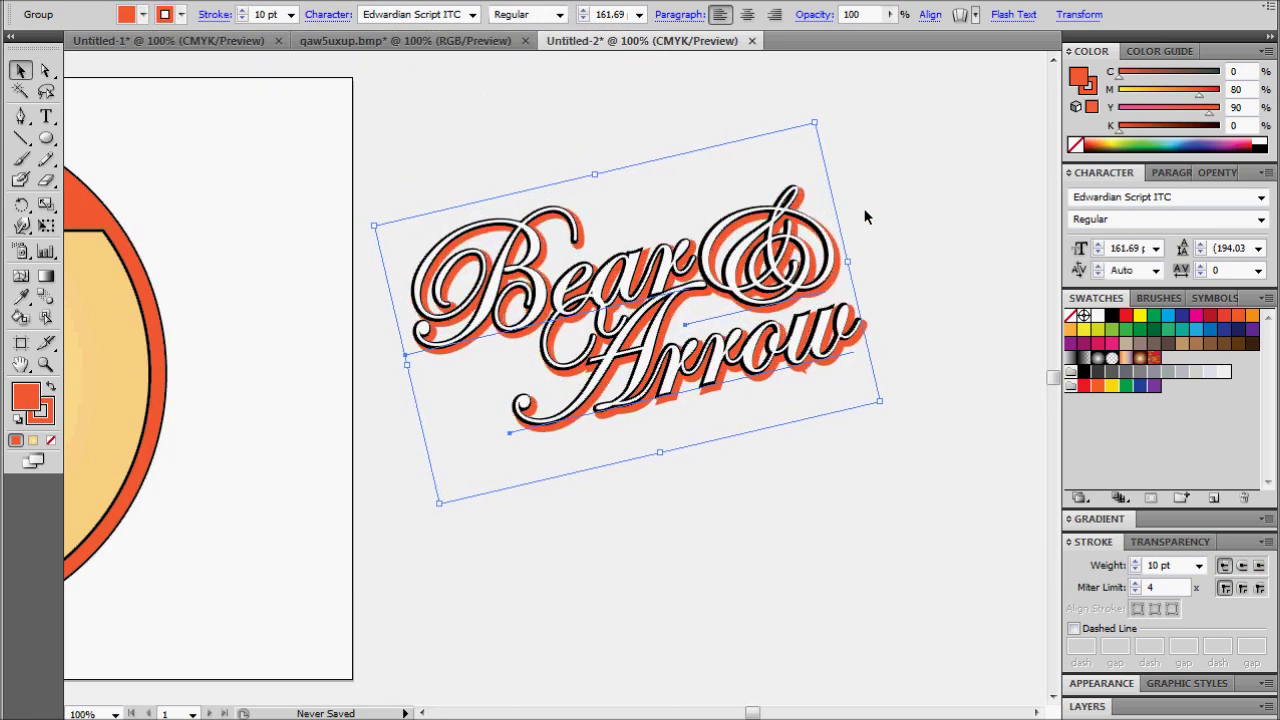
key(Up)
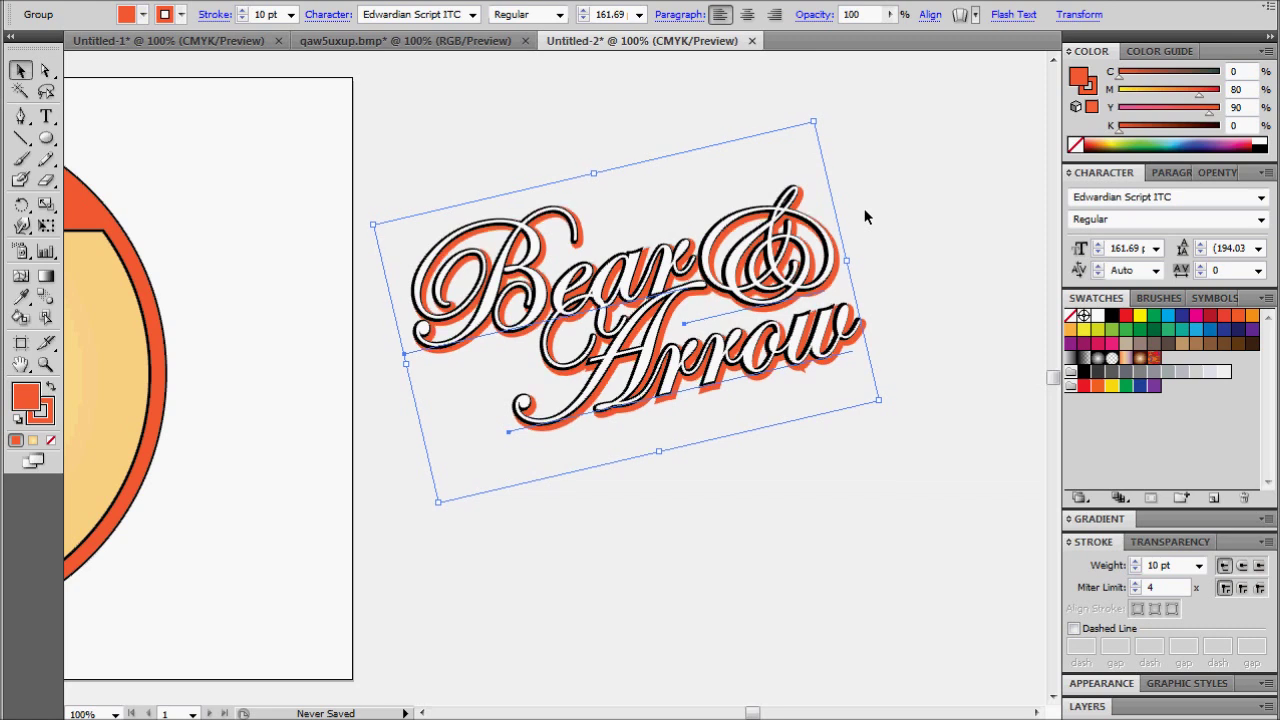
- Select the Bear & Arrow logo group and apply Round Join to its outline
click(915, 536)
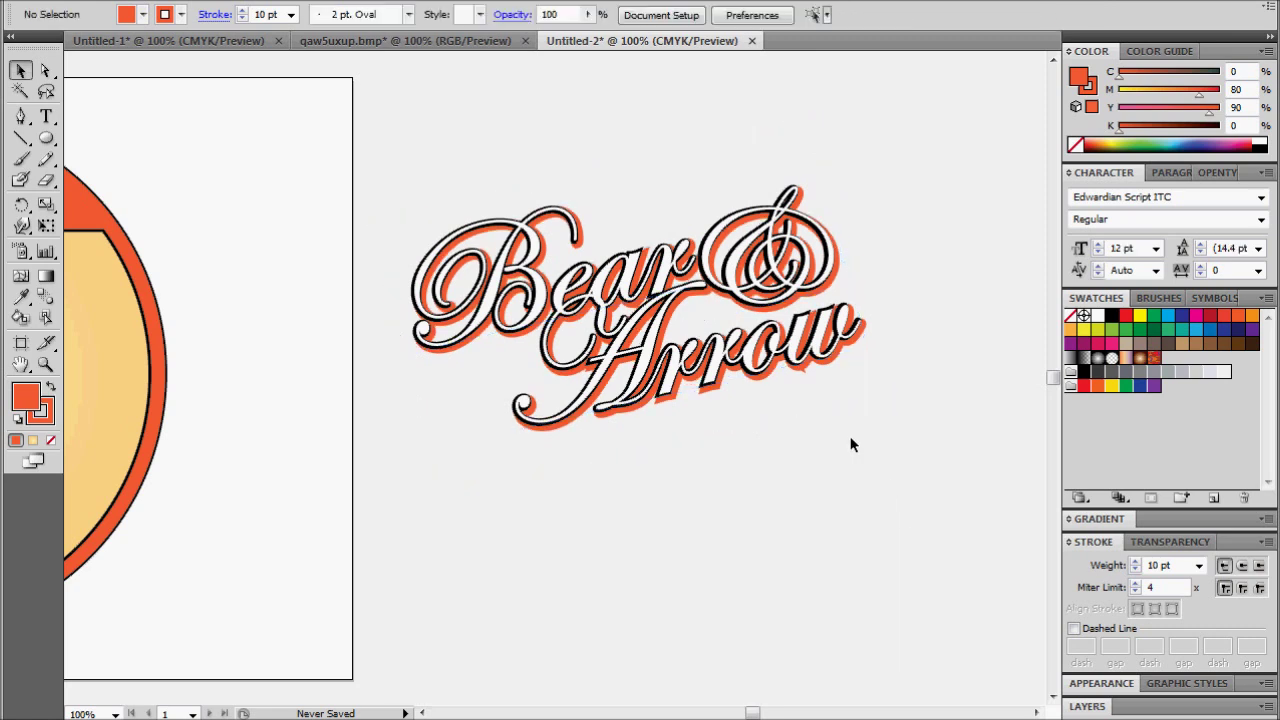
click(808, 377)
click(909, 390)
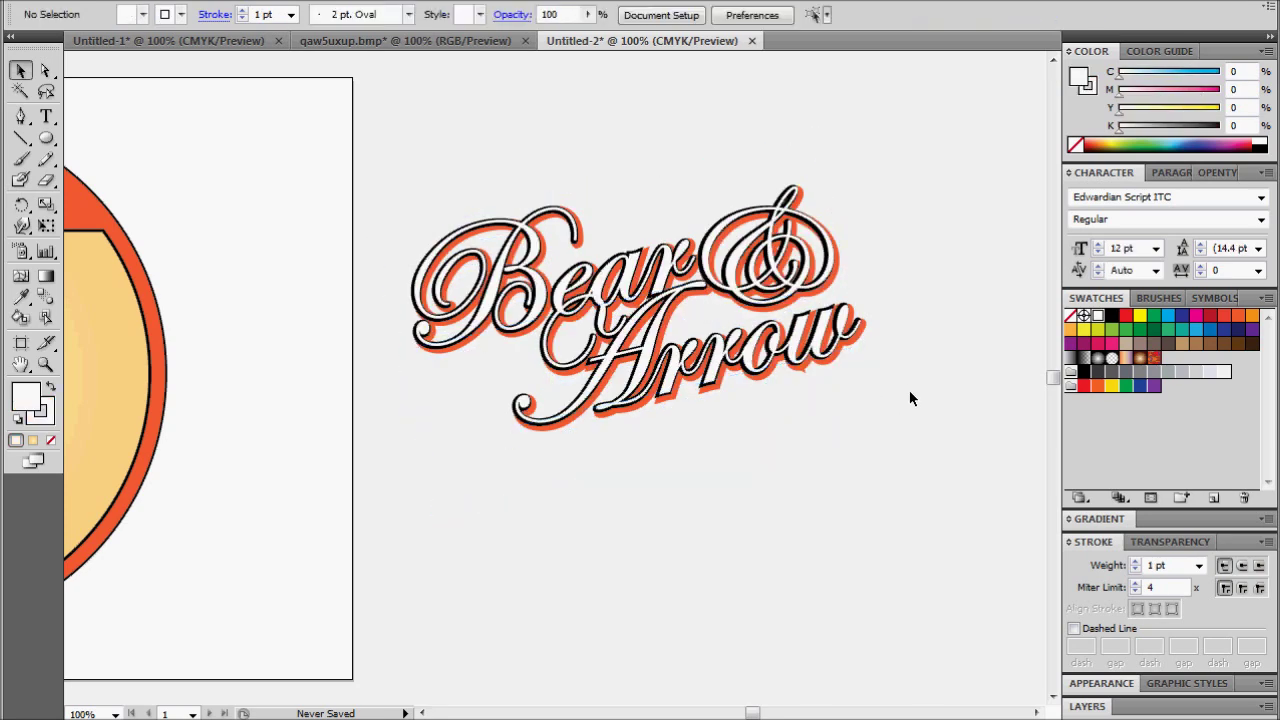
click(762, 308)
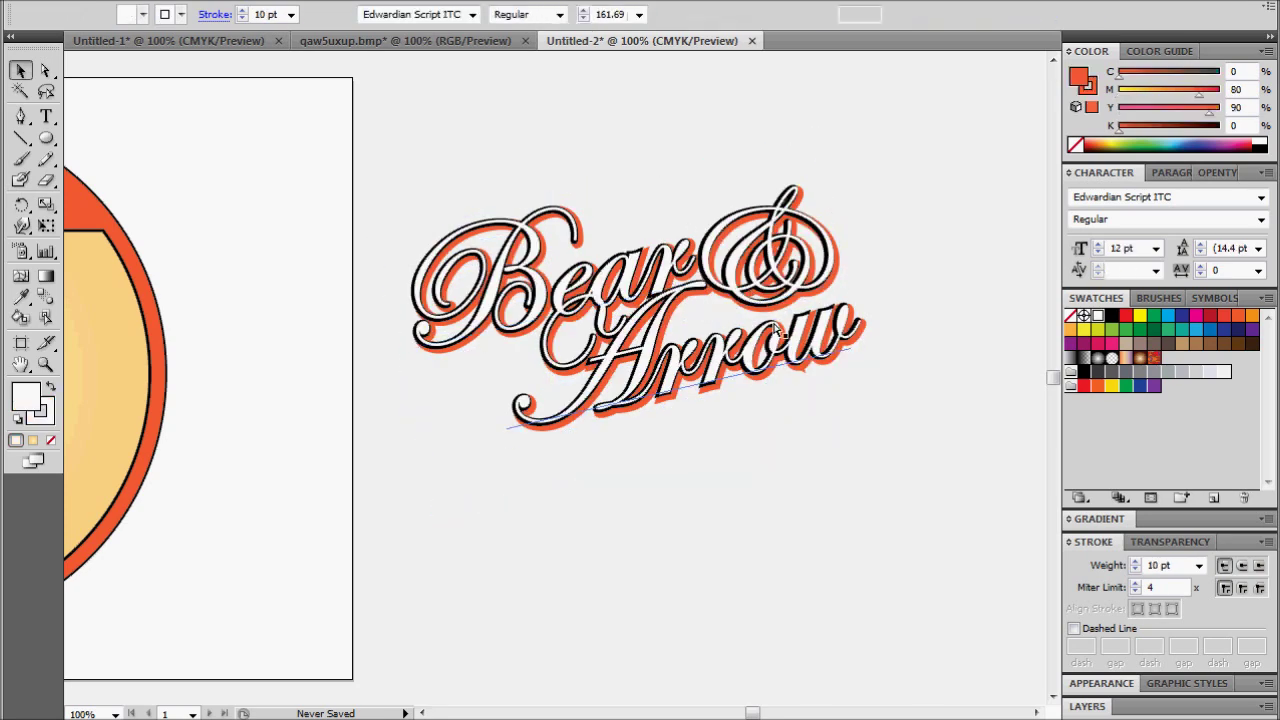
click(1241, 590)
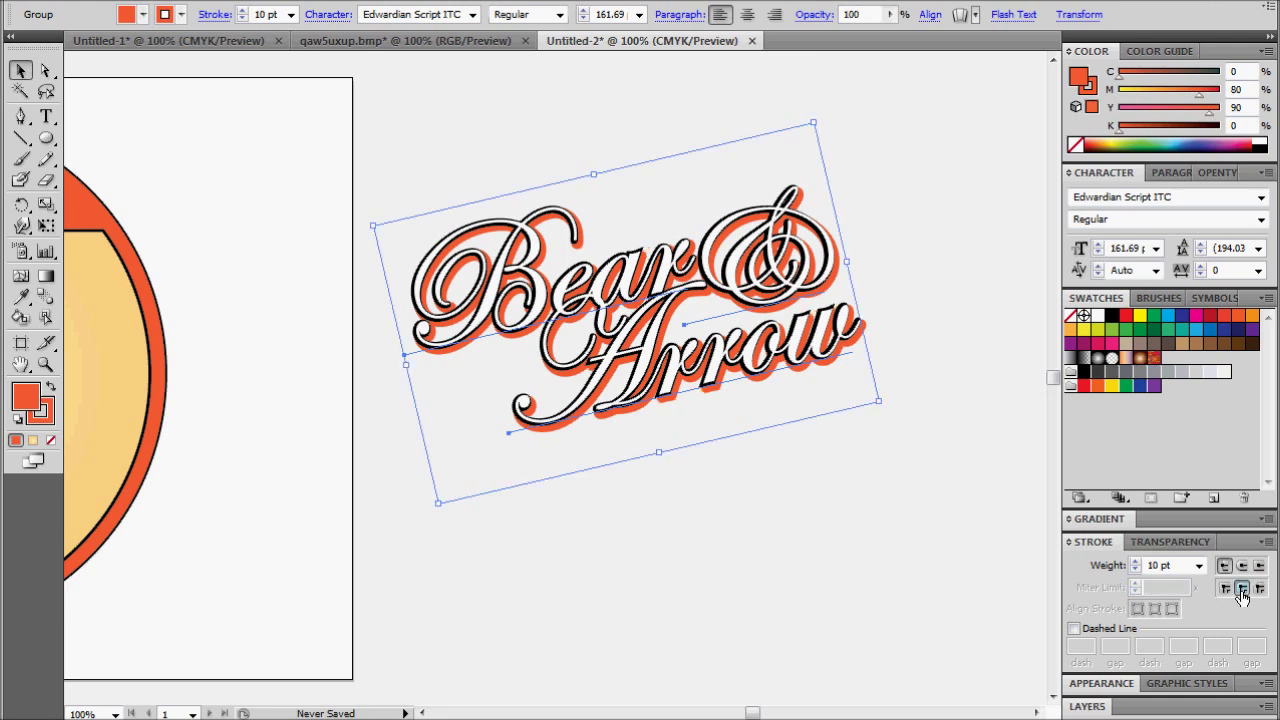
click(878, 578)
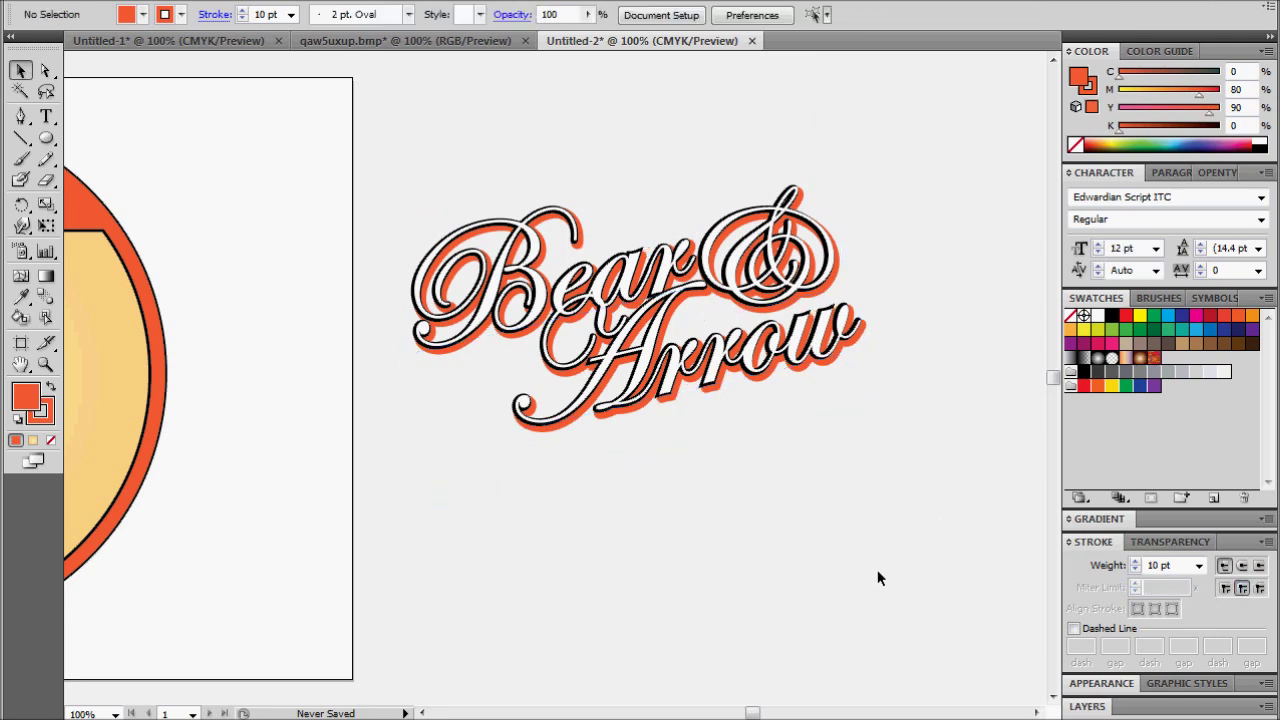
drag(901, 480, 437, 155)
drag(752, 713, 732, 713)
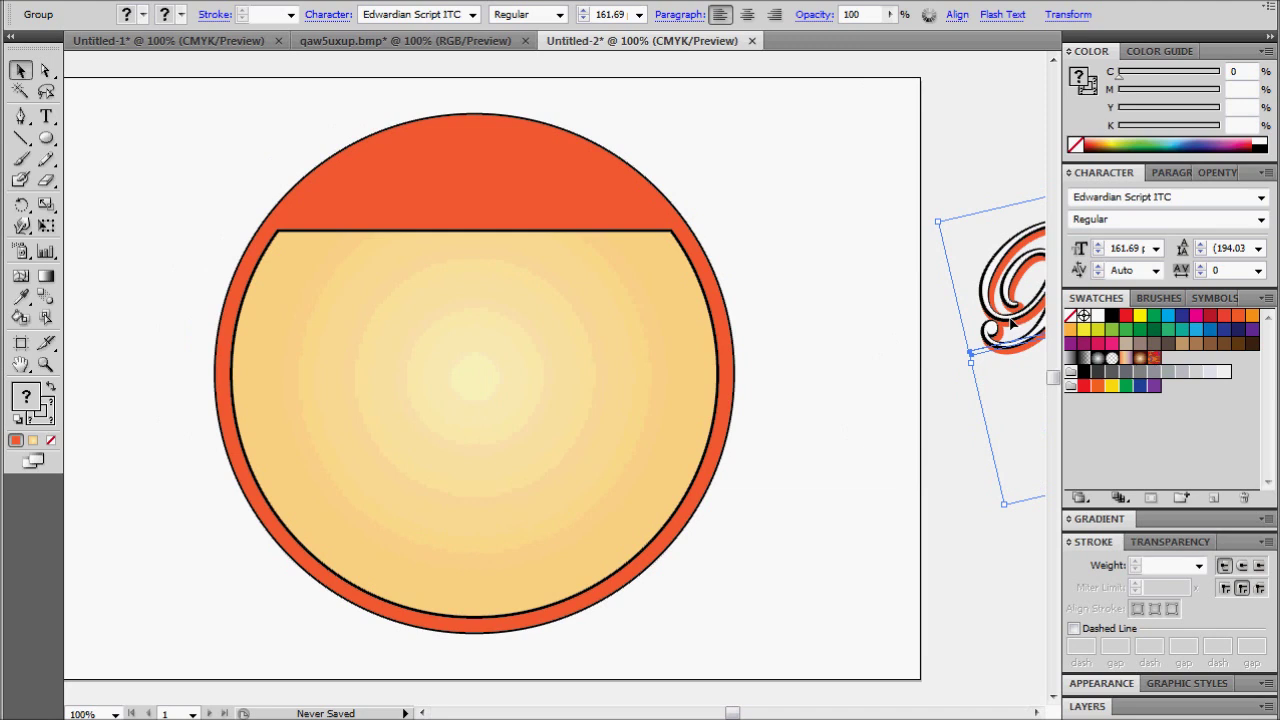
- Move the three-layer Bear & Arrow logo onto the circle and Bring to Front over the gradient
drag(1011, 320, 281, 380)
click(150, 0)
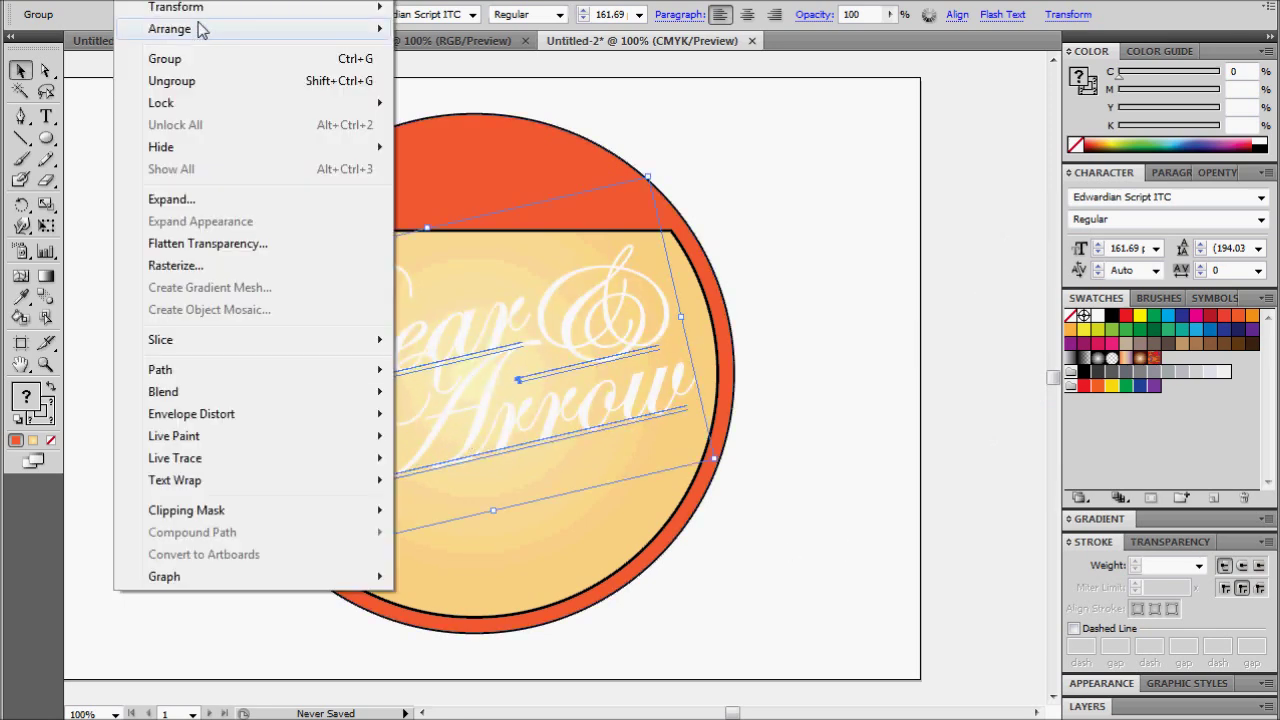
mouse_move(200, 29)
click(447, 34)
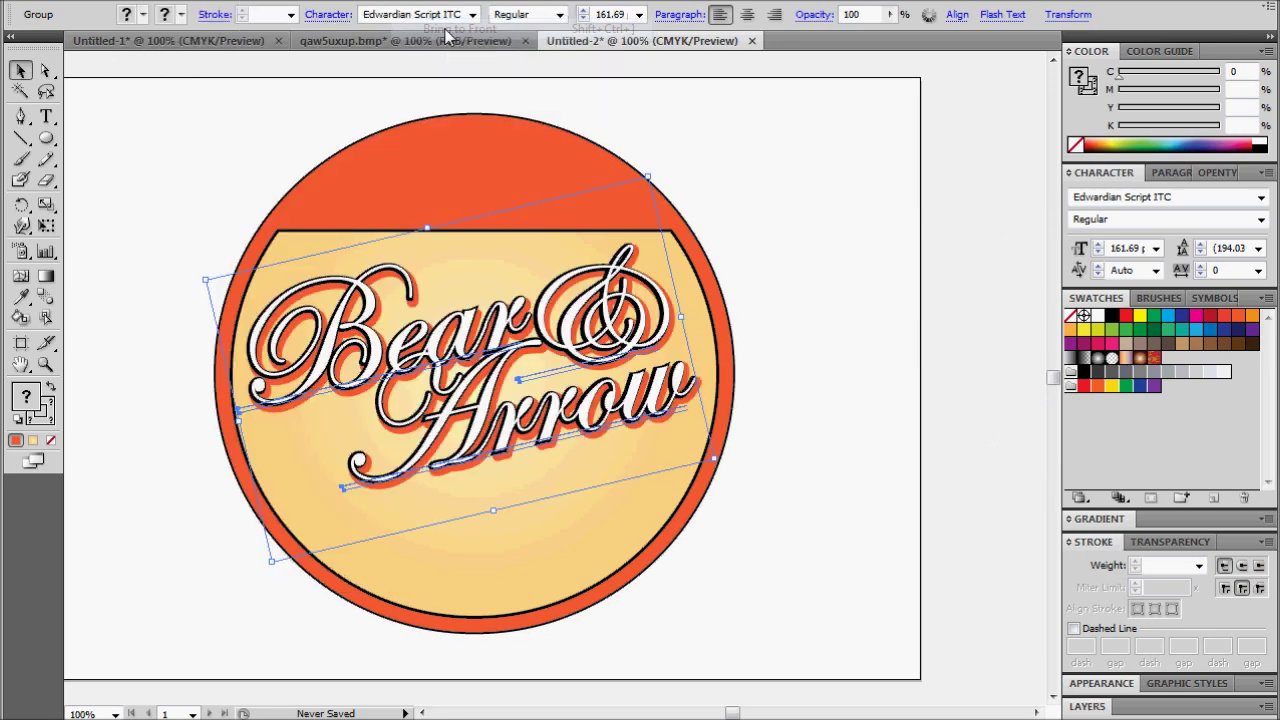
click(876, 385)
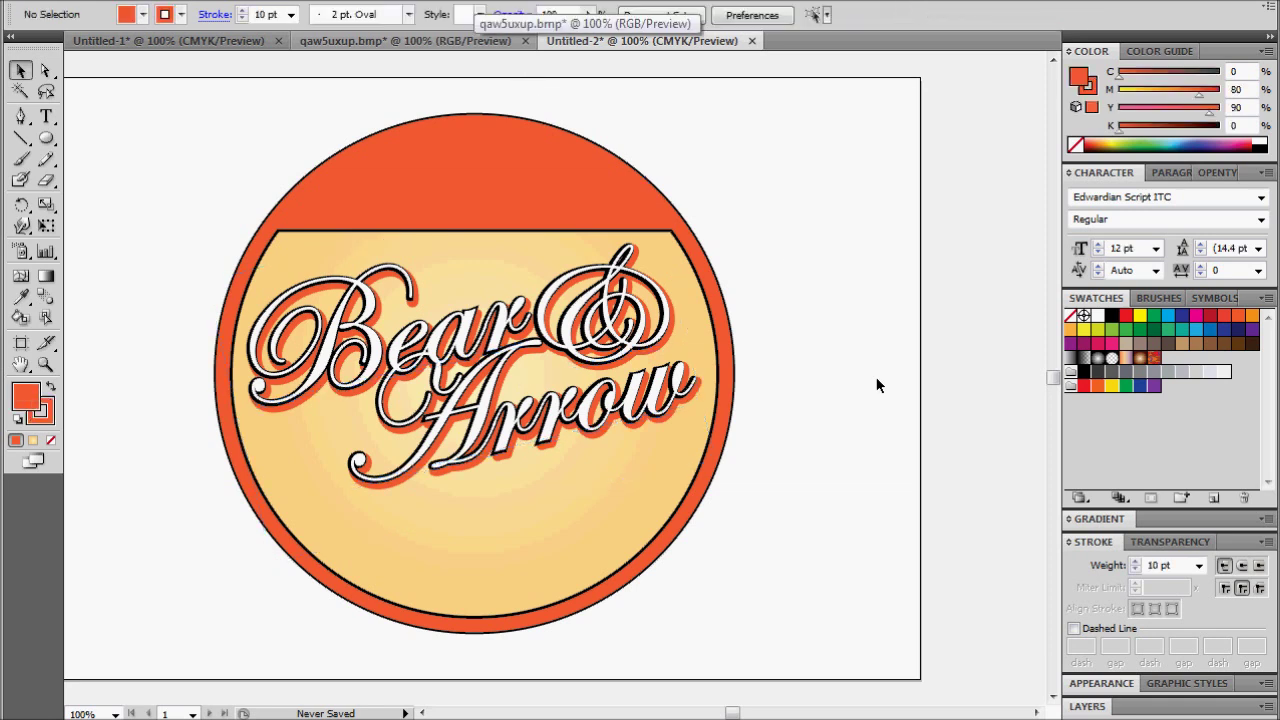
drag(736, 713, 727, 713)
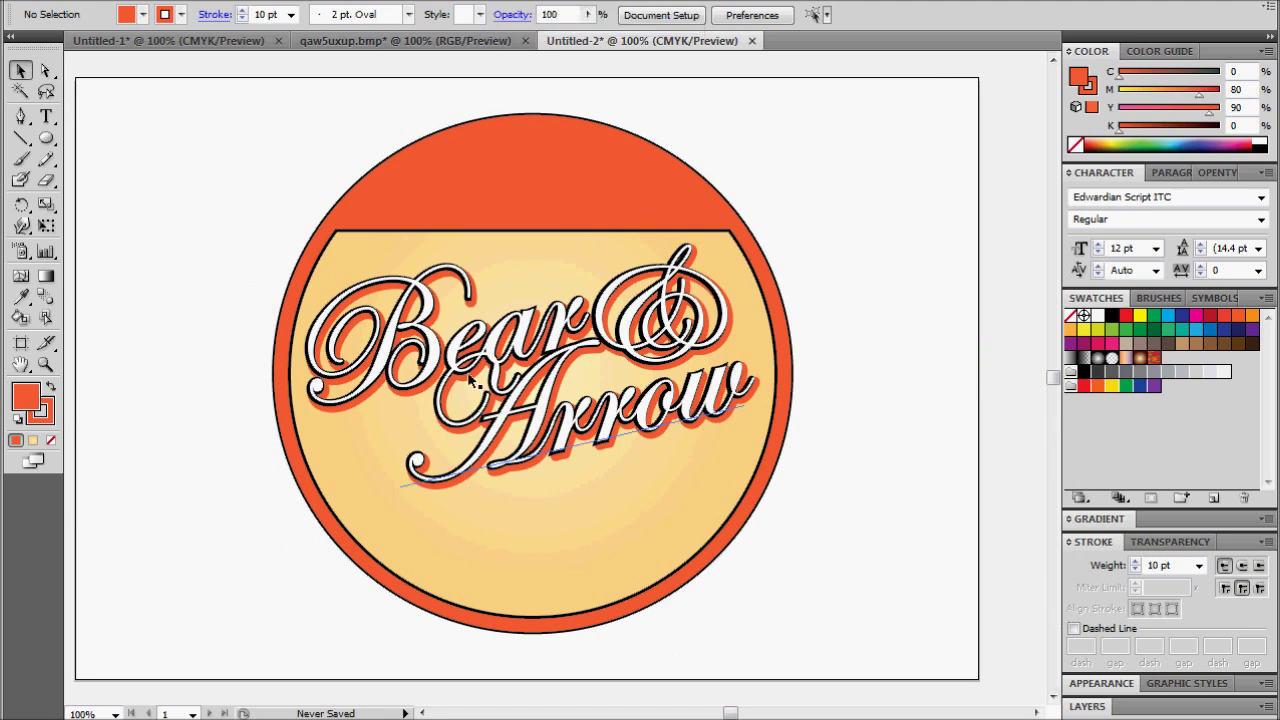
- Copy the wheat sprigs from qaw5uxup.bmp into Untitled-2 and place them in the badge's lower part
click(449, 42)
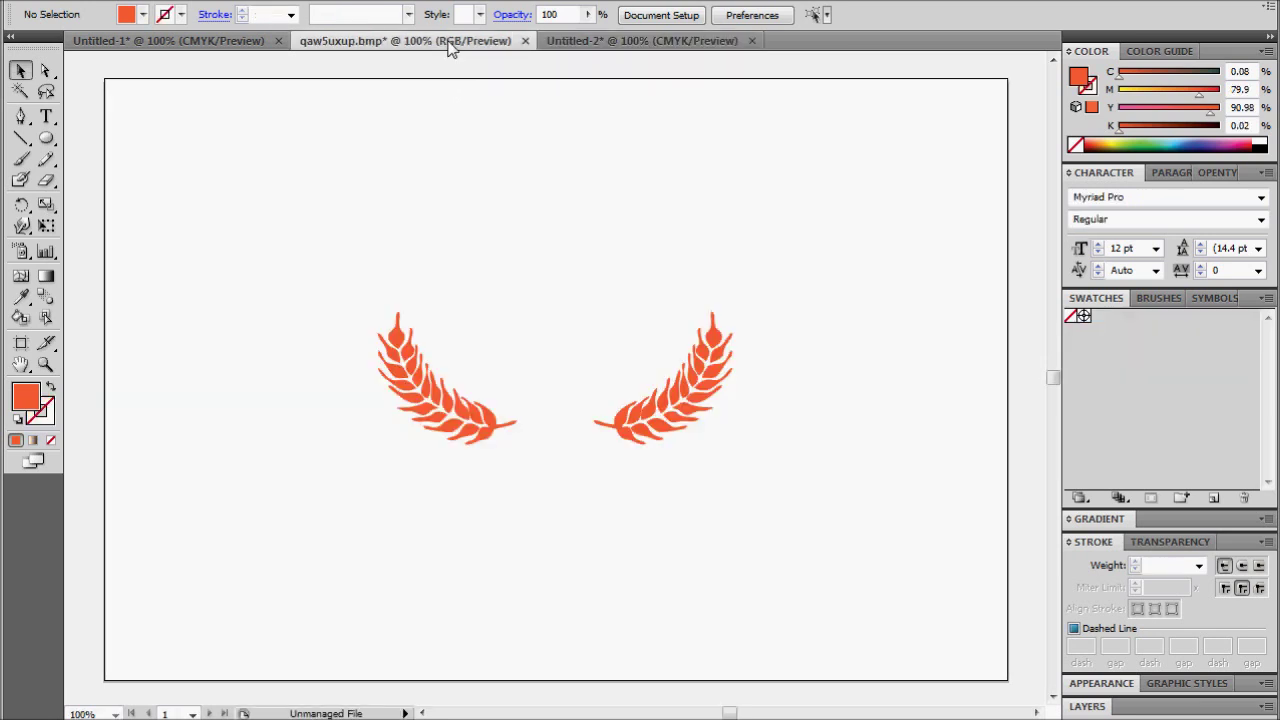
drag(294, 237, 894, 493)
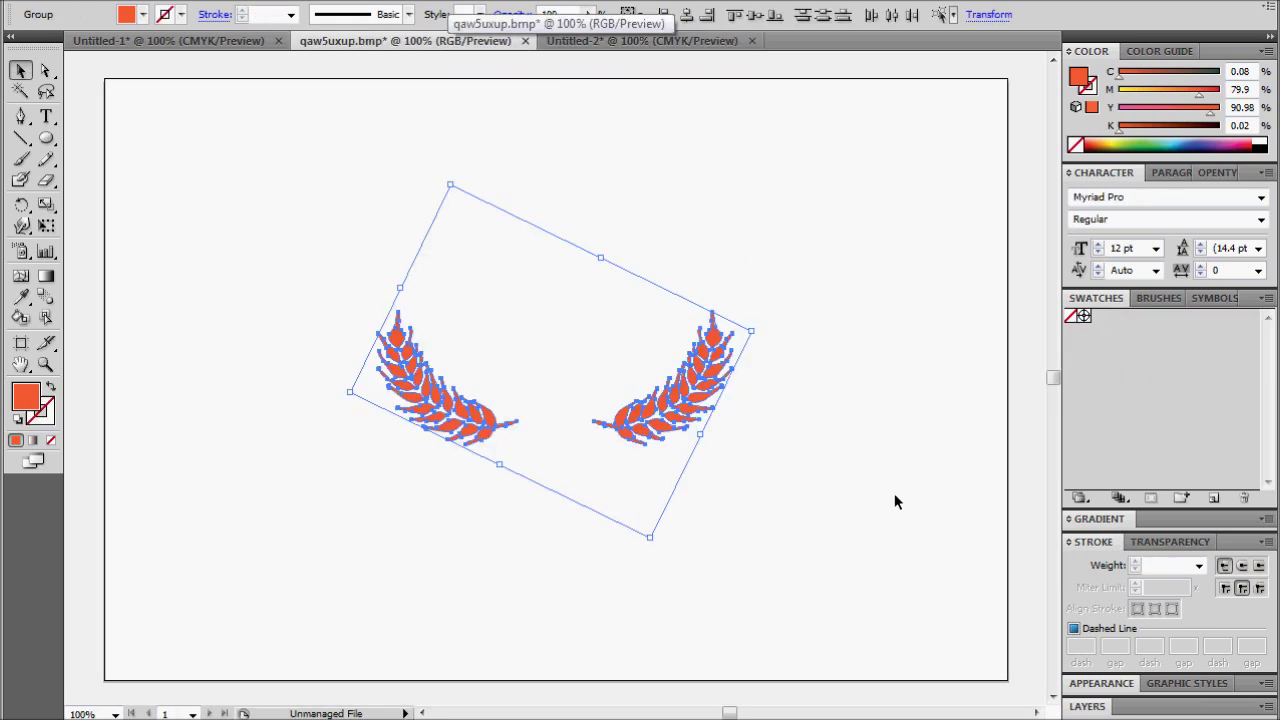
click(634, 39)
key(ctrl+v)
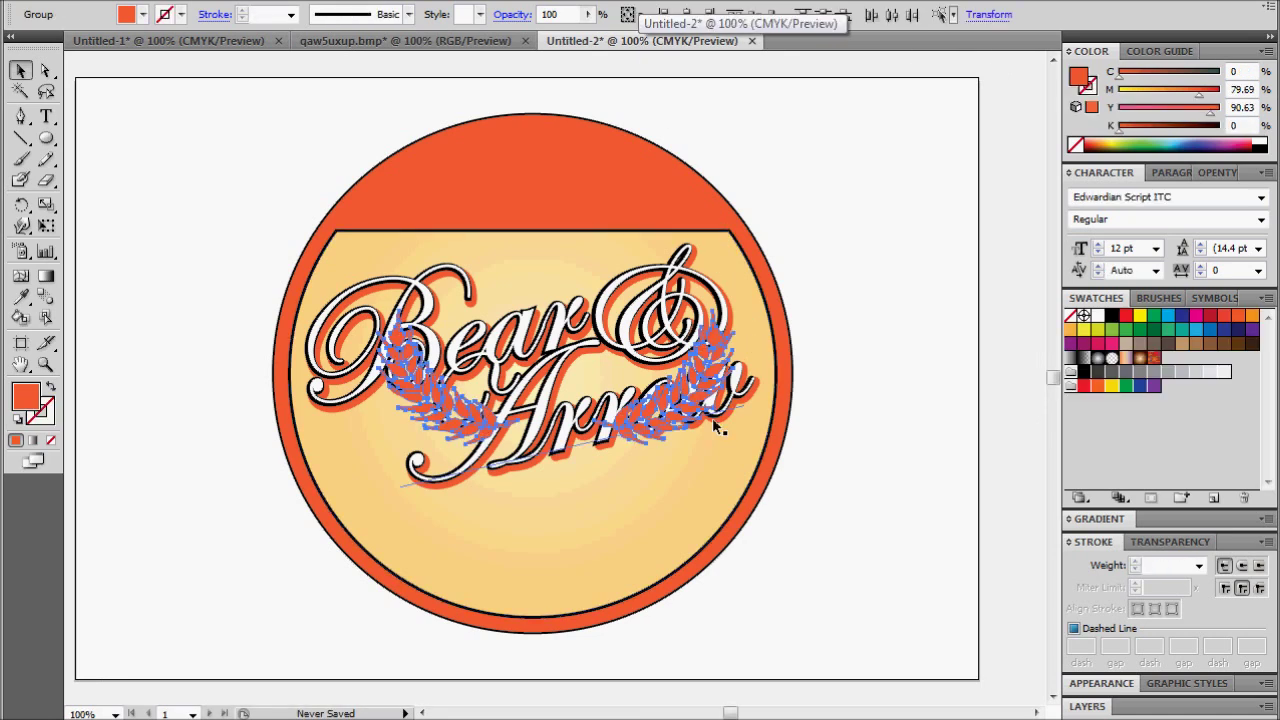
drag(699, 396, 679, 535)
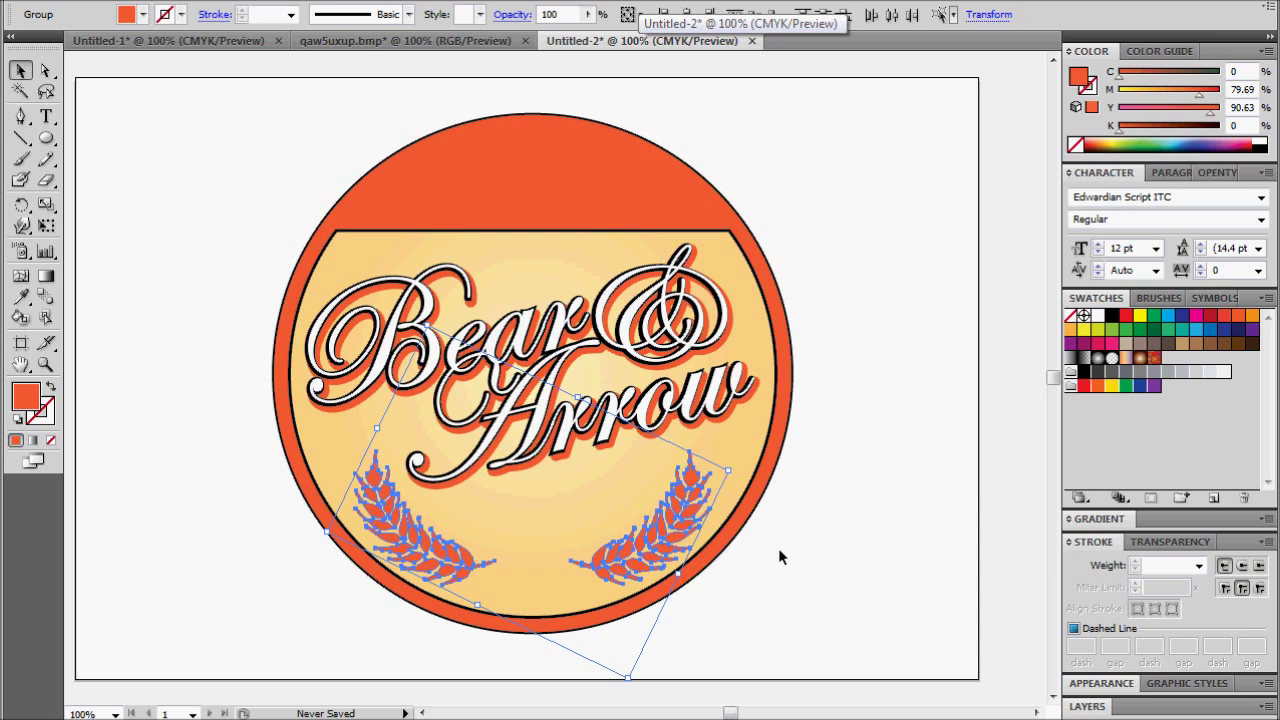
click(779, 550)
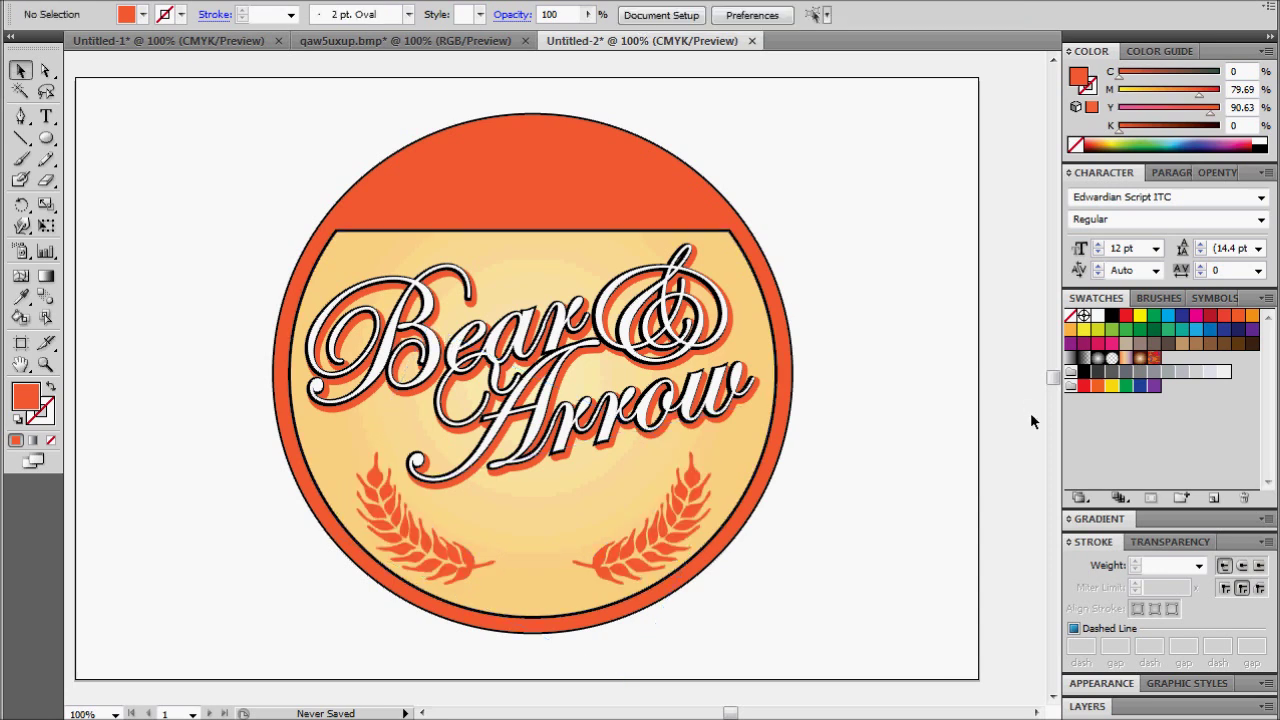
click(47, 118)
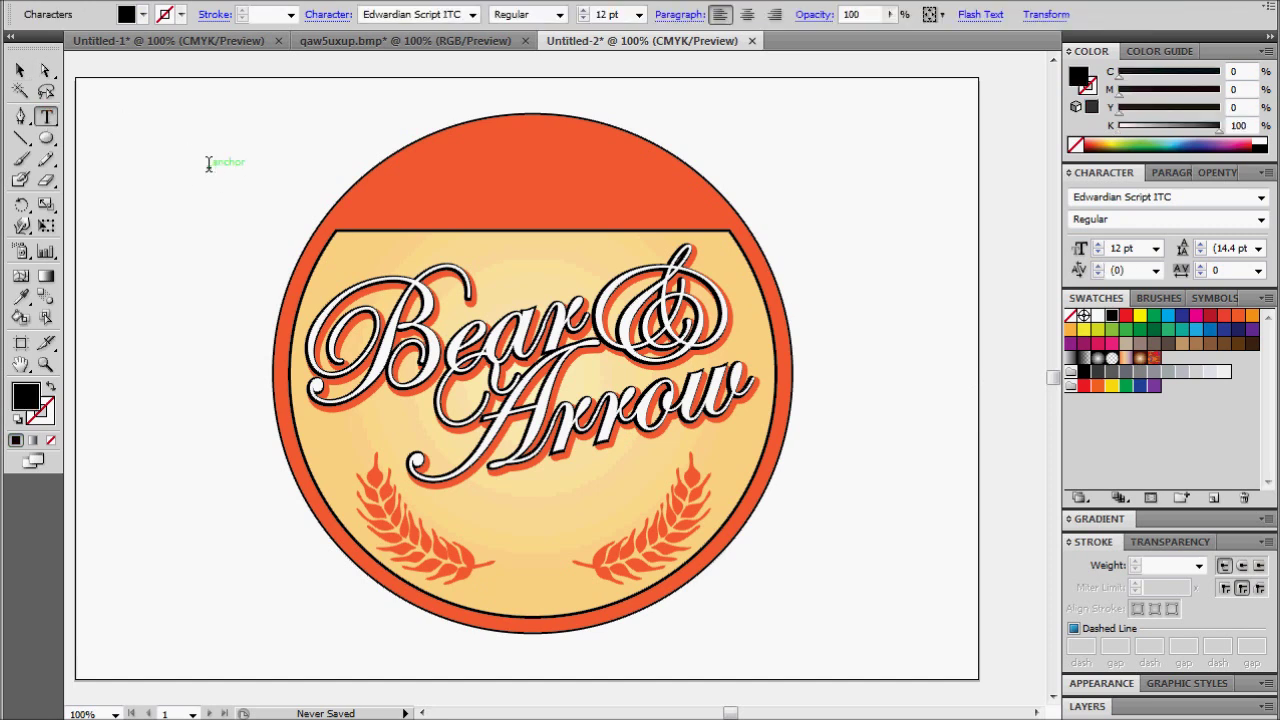
- Set the LAGER text to 18thCentury font, enlarge it, and place it in the orange top band
key(Escape)
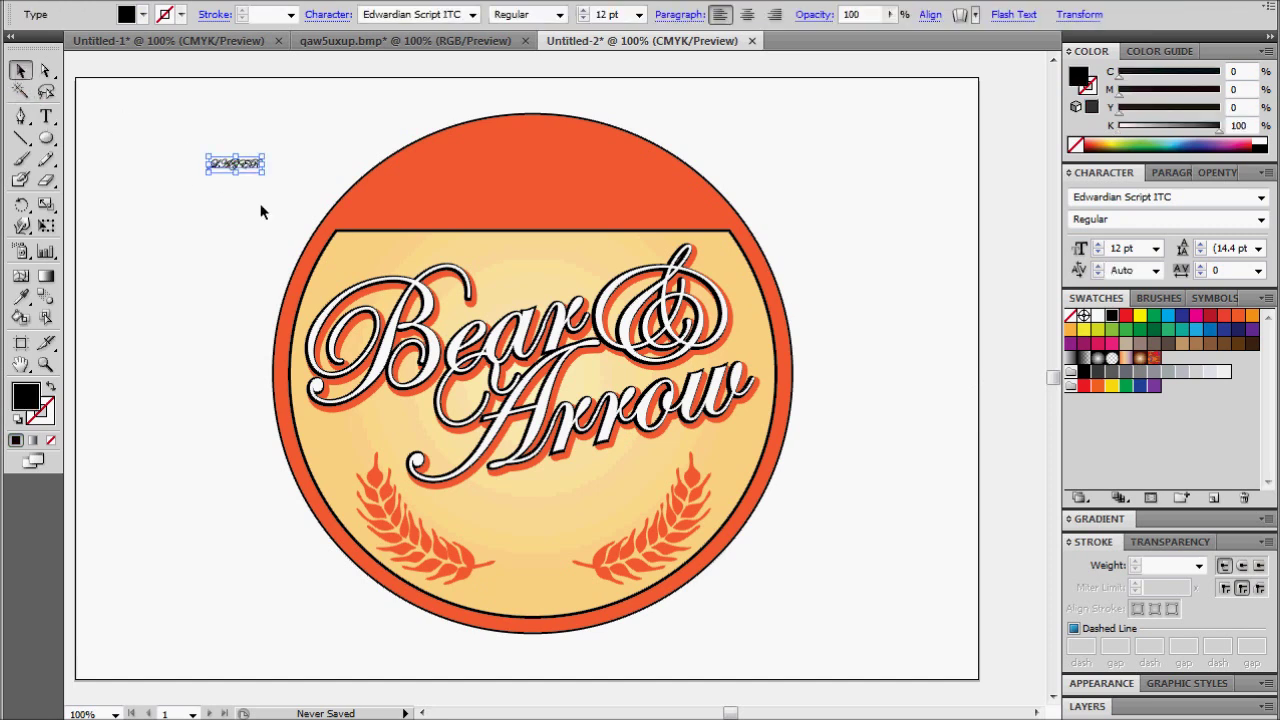
drag(265, 172, 349, 252)
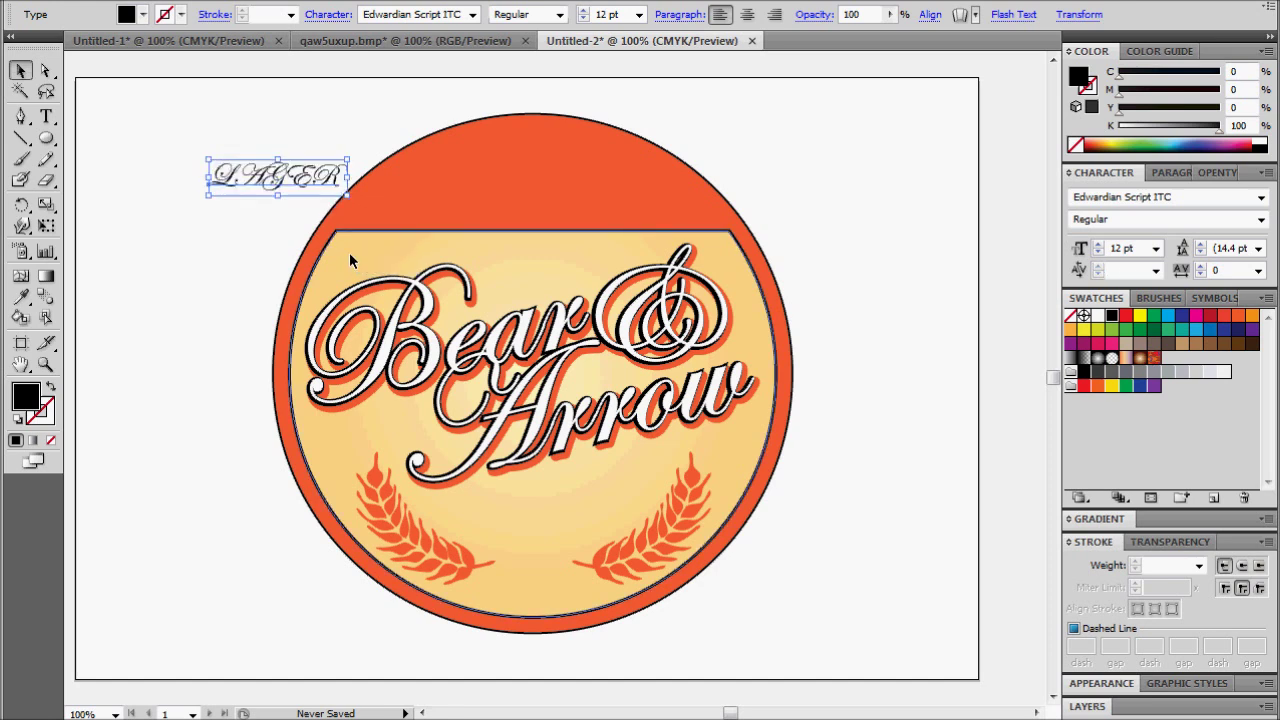
click(443, 15)
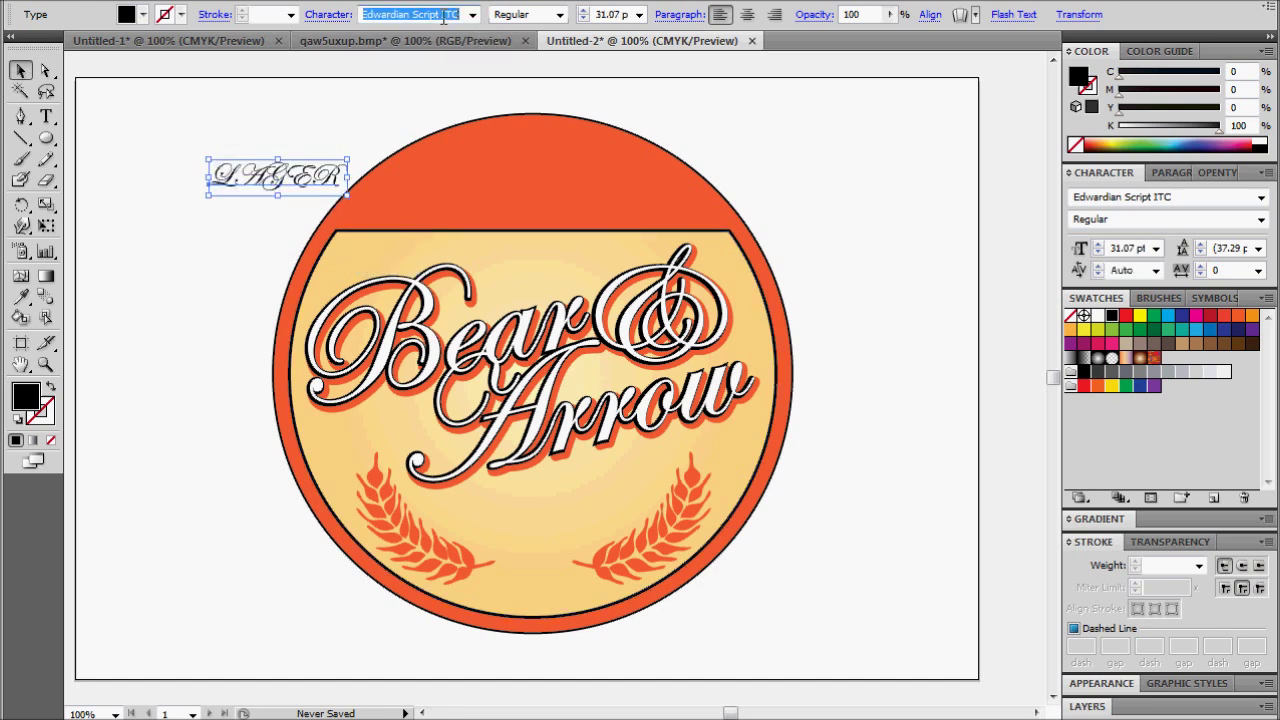
text(18thCentury)
key(Return)
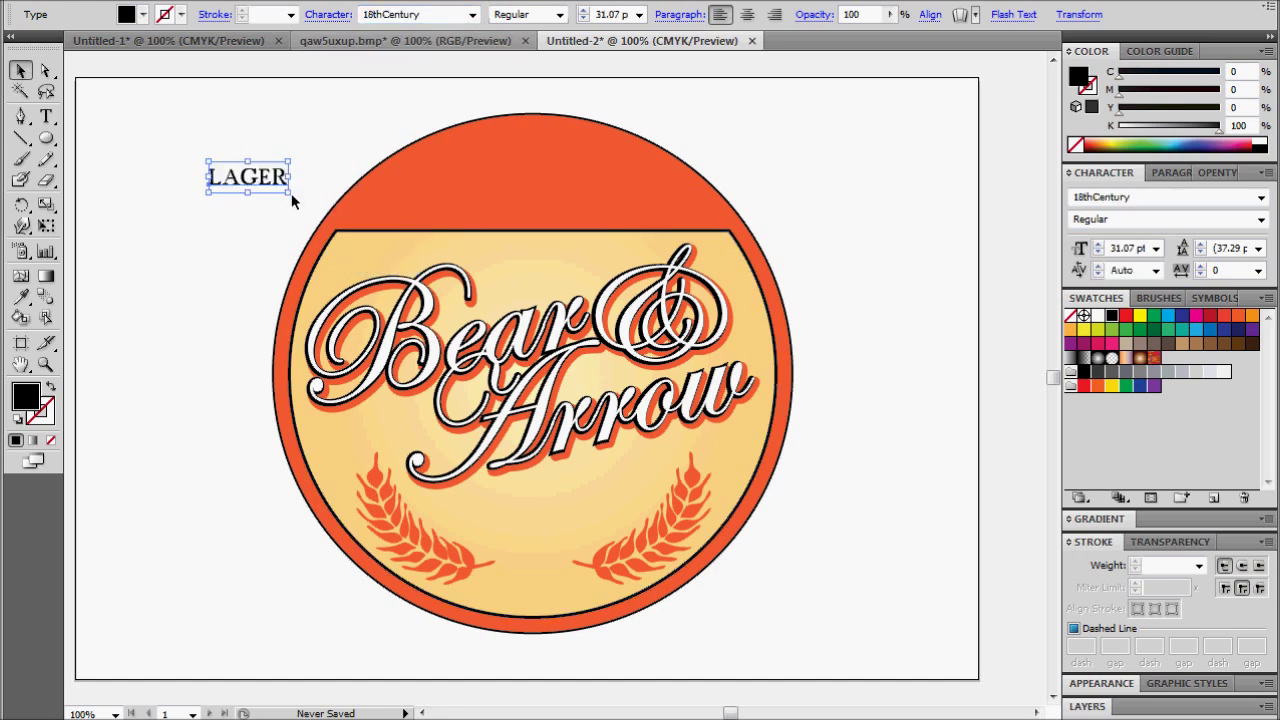
drag(291, 195, 483, 270)
drag(428, 234, 678, 199)
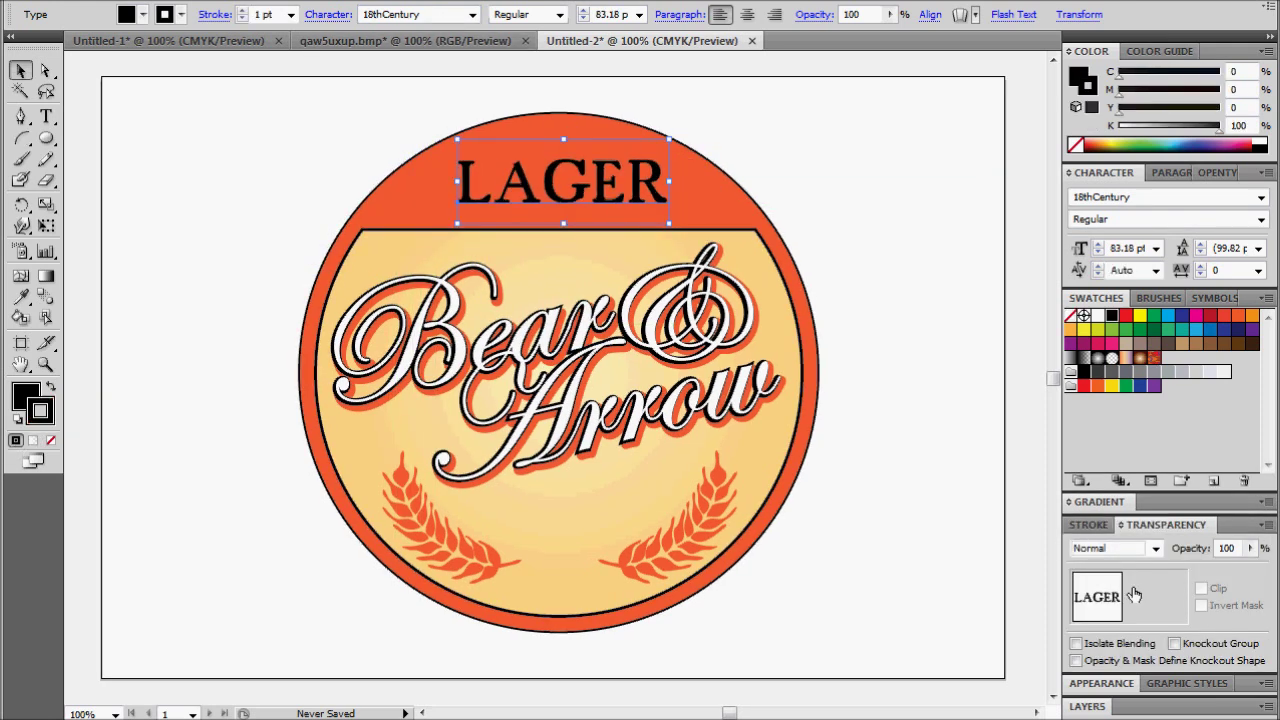
- Give LAGER a 5 pt outline and lay a stroke-less white-filled copy over it
click(1088, 524)
click(1136, 563)
click(1136, 563)
click(1136, 563)
click(1136, 563)
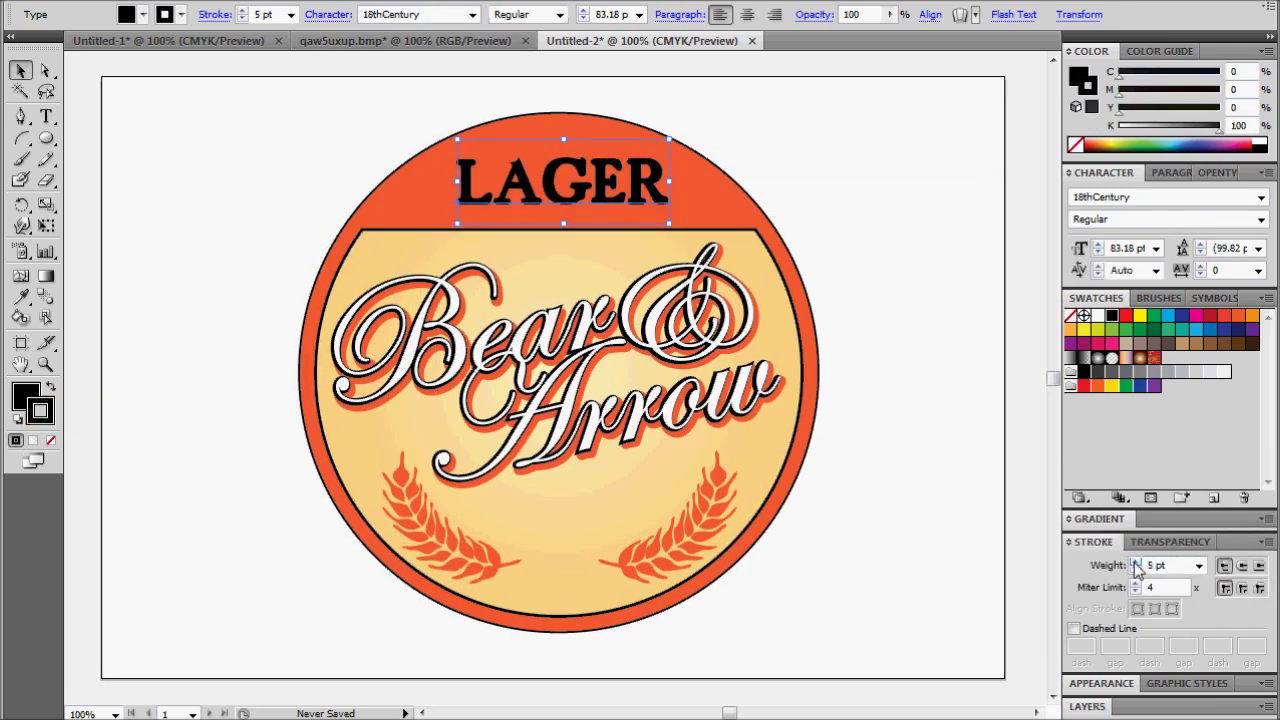
key(ctrl+v)
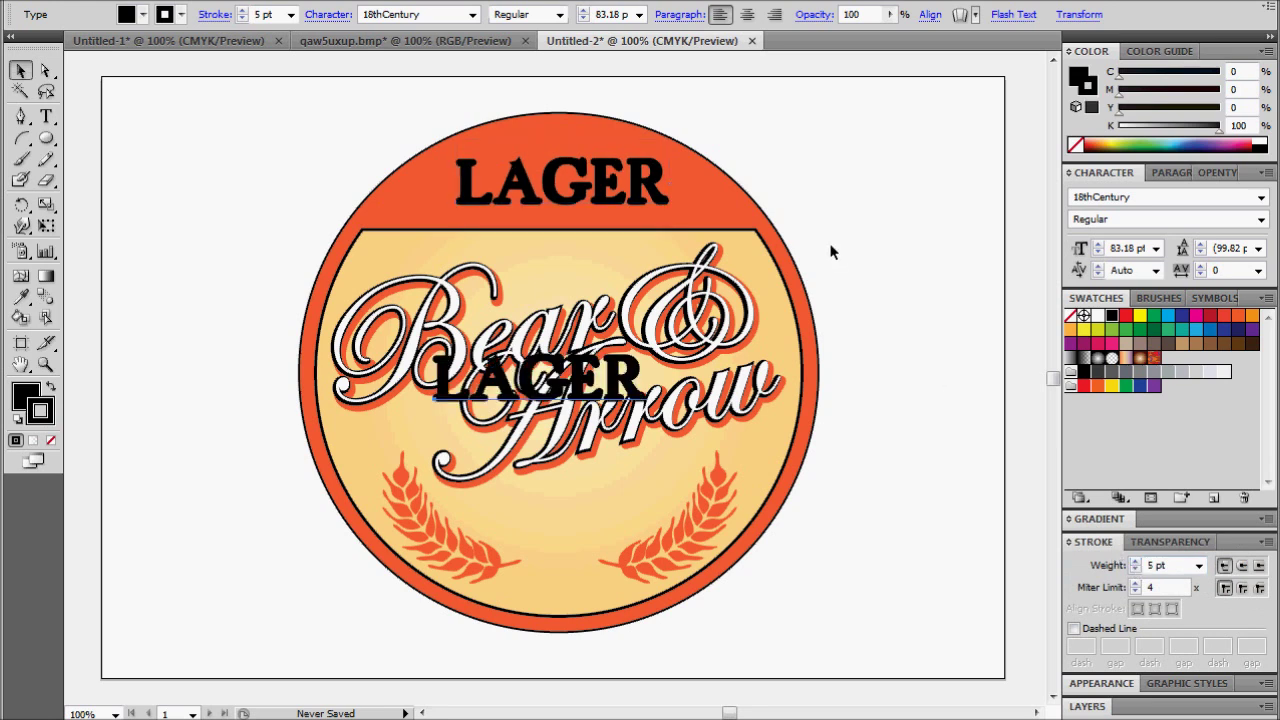
mouse_move(590, 380)
mouse_down()
mouse_move(410, 256)
mouse_move(293, 148)
mouse_up()
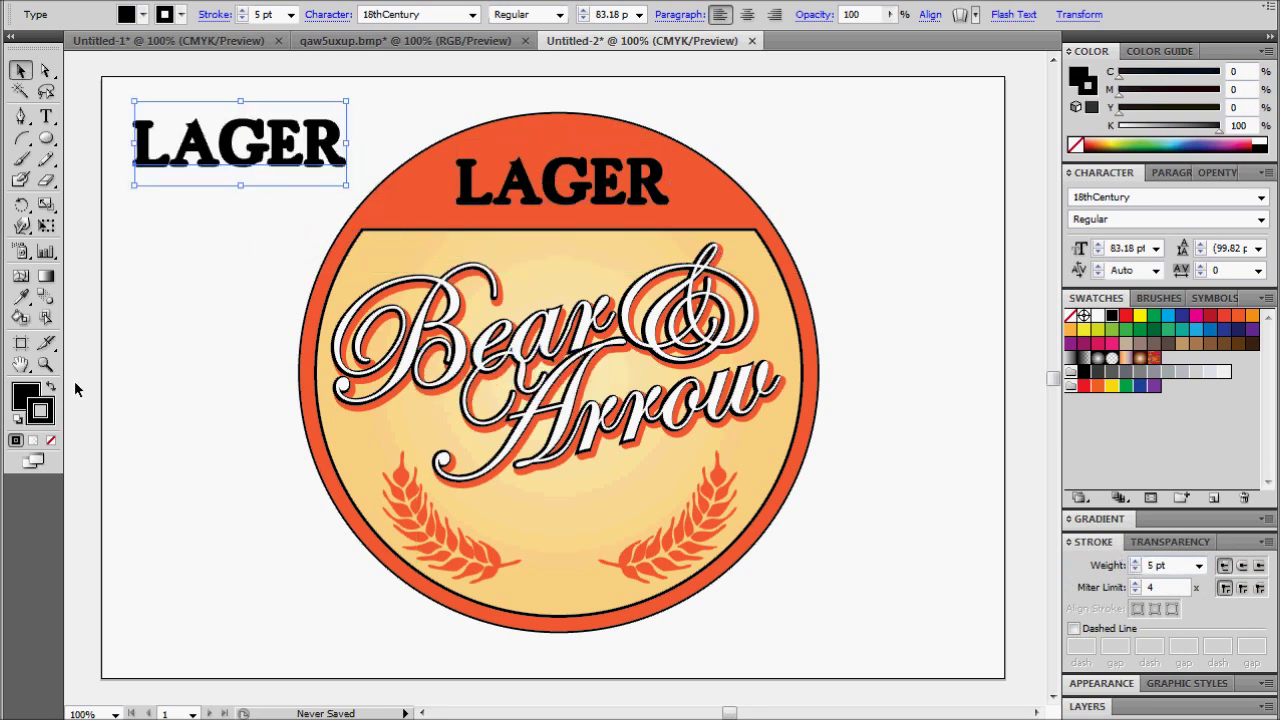
click(51, 440)
click(25, 398)
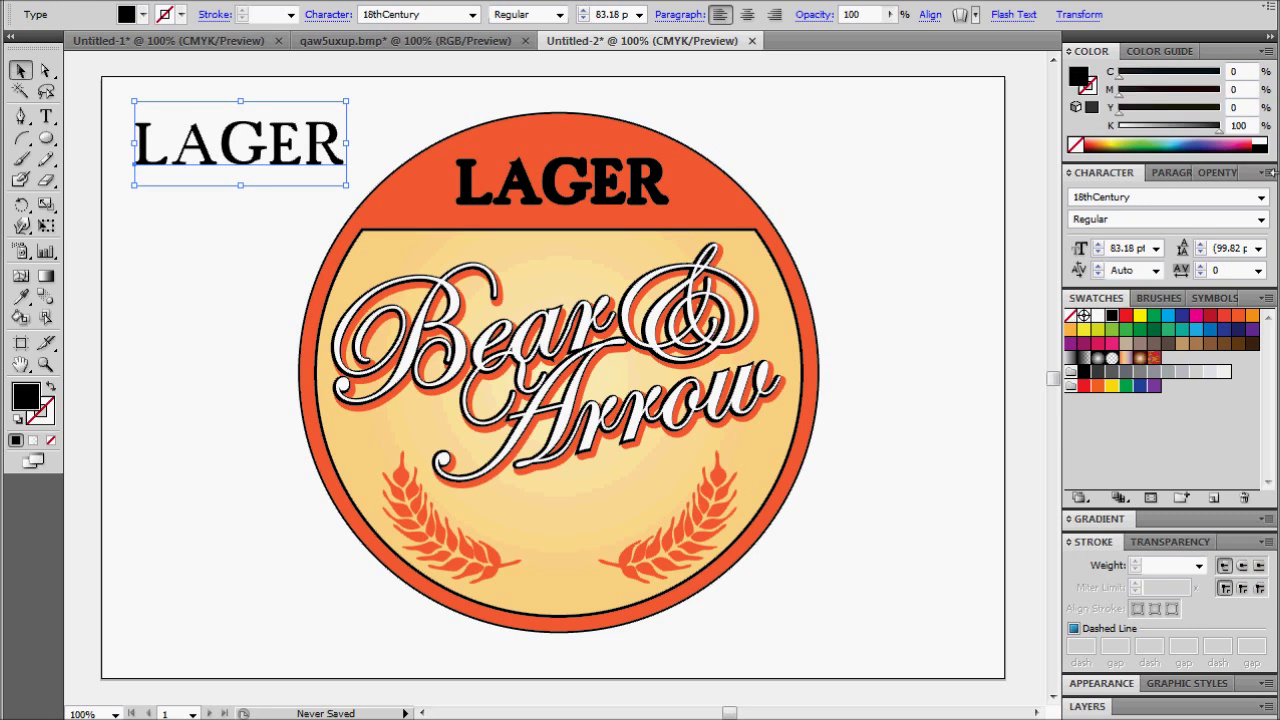
click(1260, 140)
drag(266, 168, 549, 195)
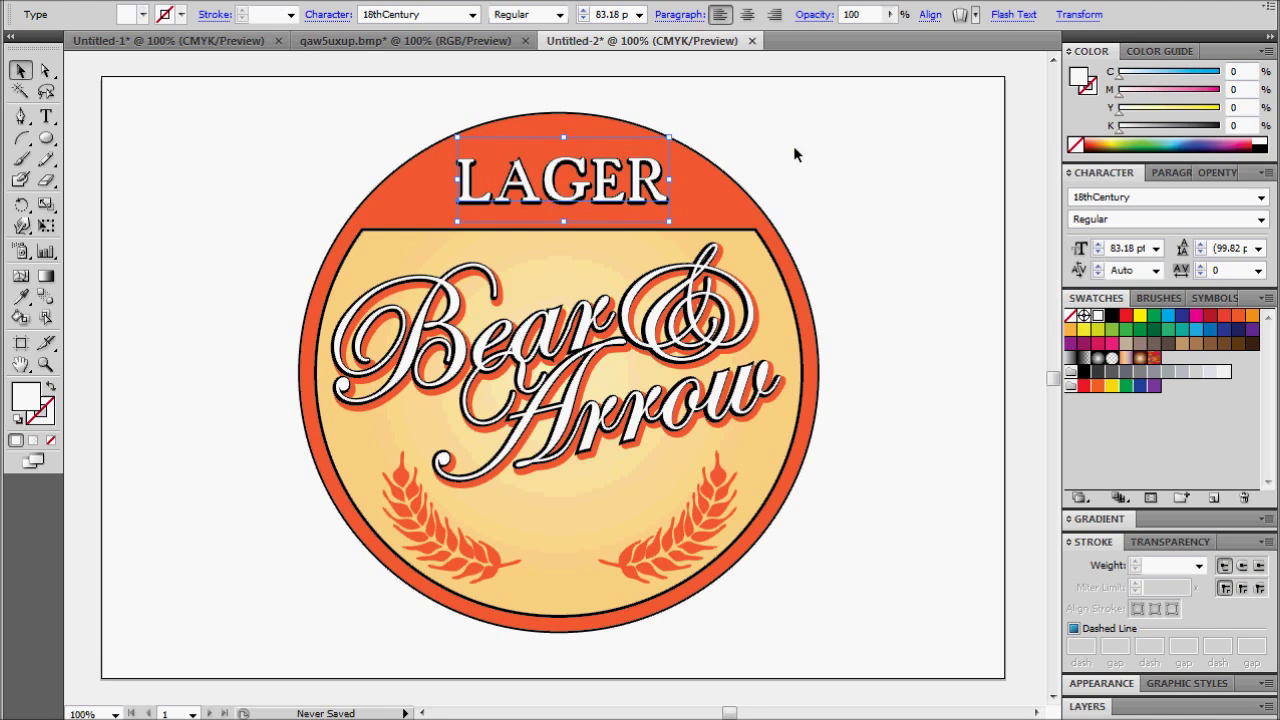
click(830, 163)
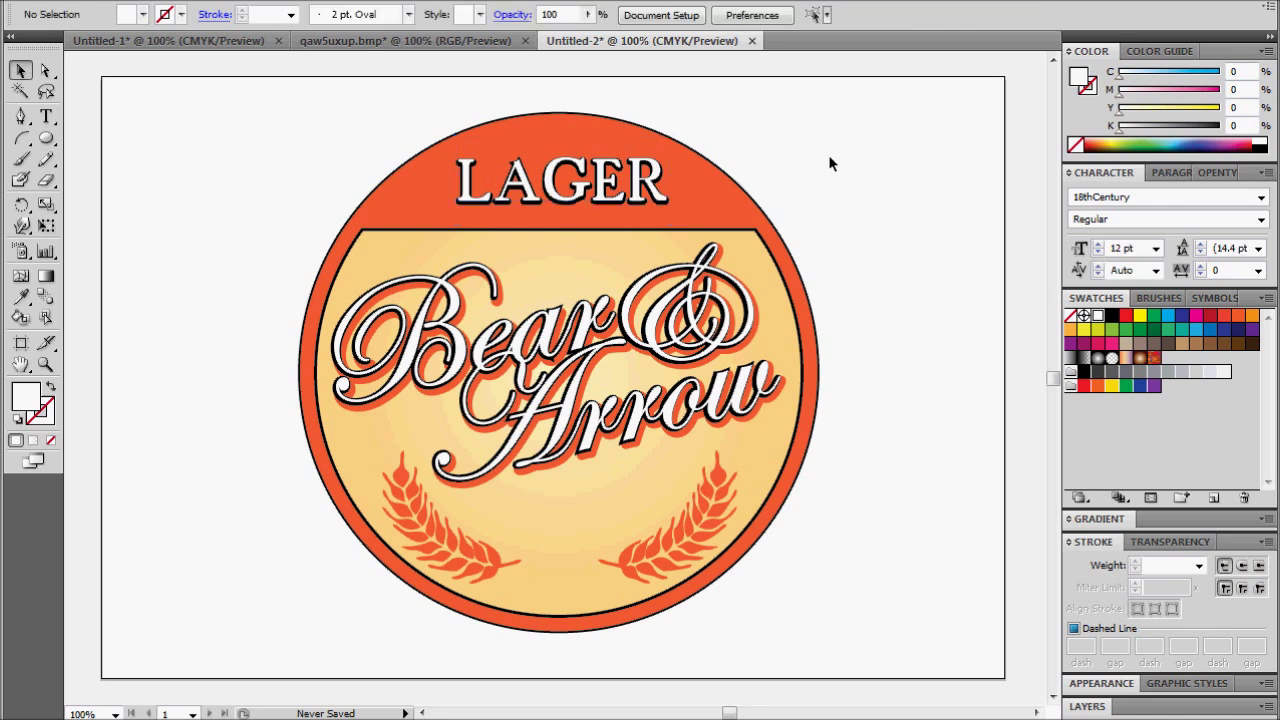